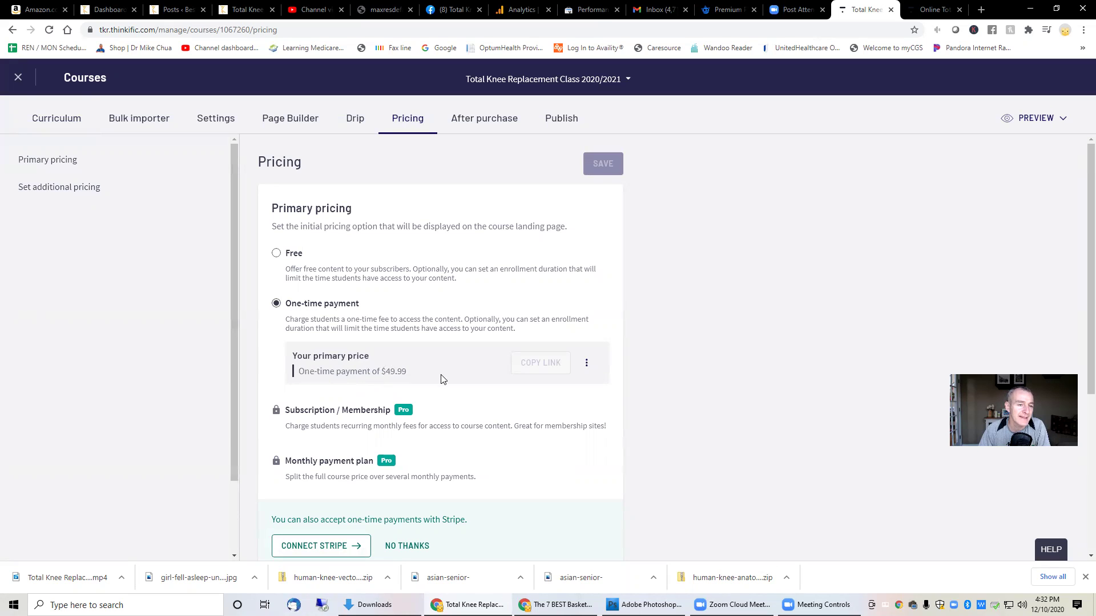
- Review the course's pricing options and its after-purchase page
scroll(446, 366, "down", 5)
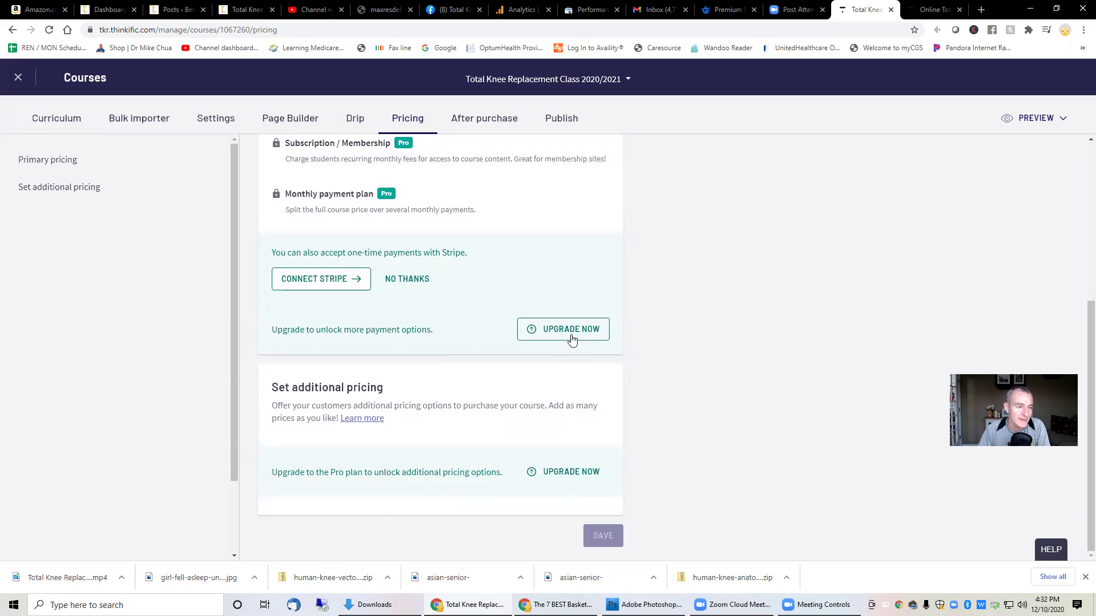
scroll(562, 330, "up", 4)
left_click(478, 123)
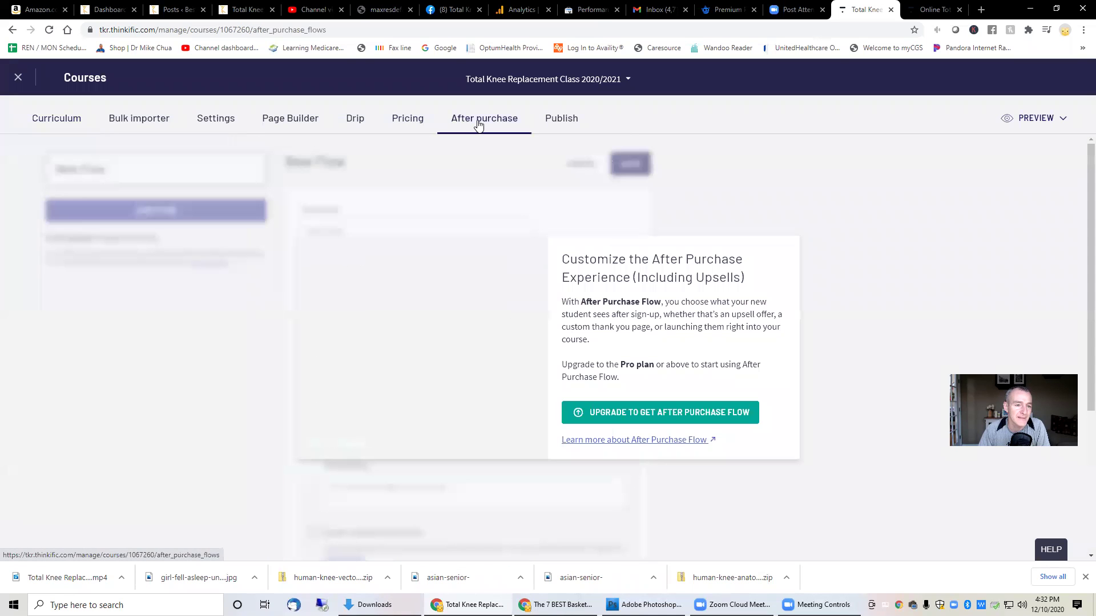
- Set the course's publish status to Published and save the change
left_click(561, 124)
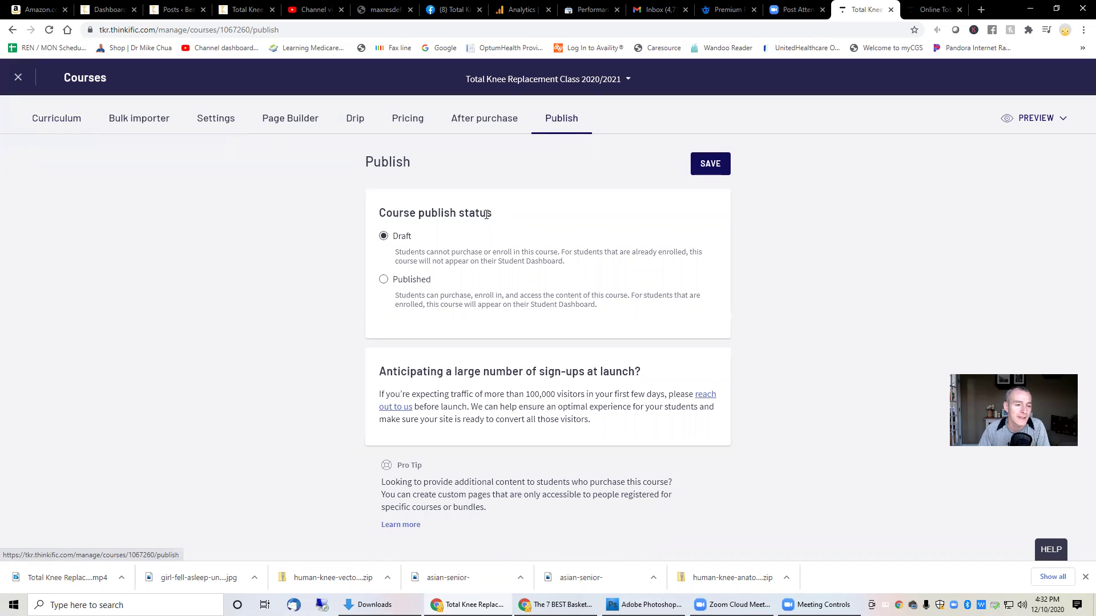
left_click(383, 281)
left_click(708, 171)
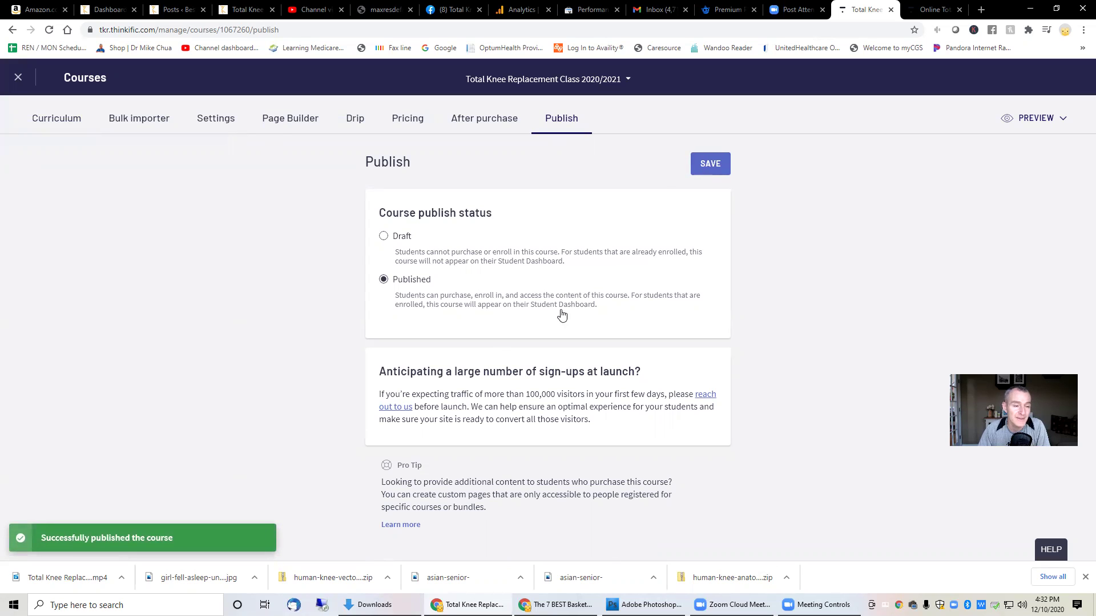
- Open the Module 2 lesson "Video 1 - What you will bring to the hospital" in the course curriculum
left_click(54, 120)
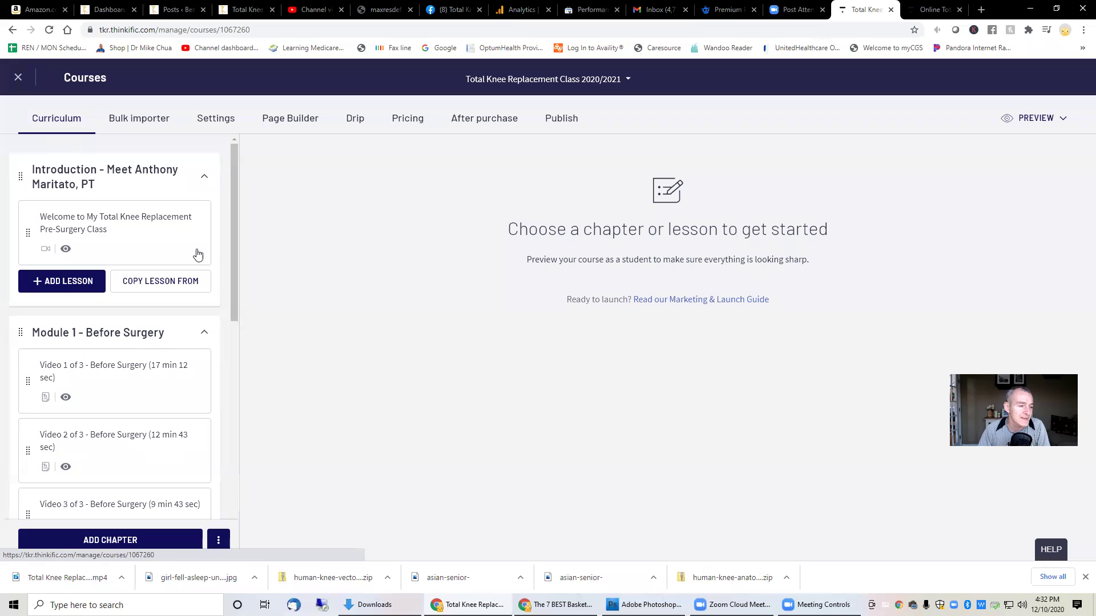
scroll(103, 420, "down", 5)
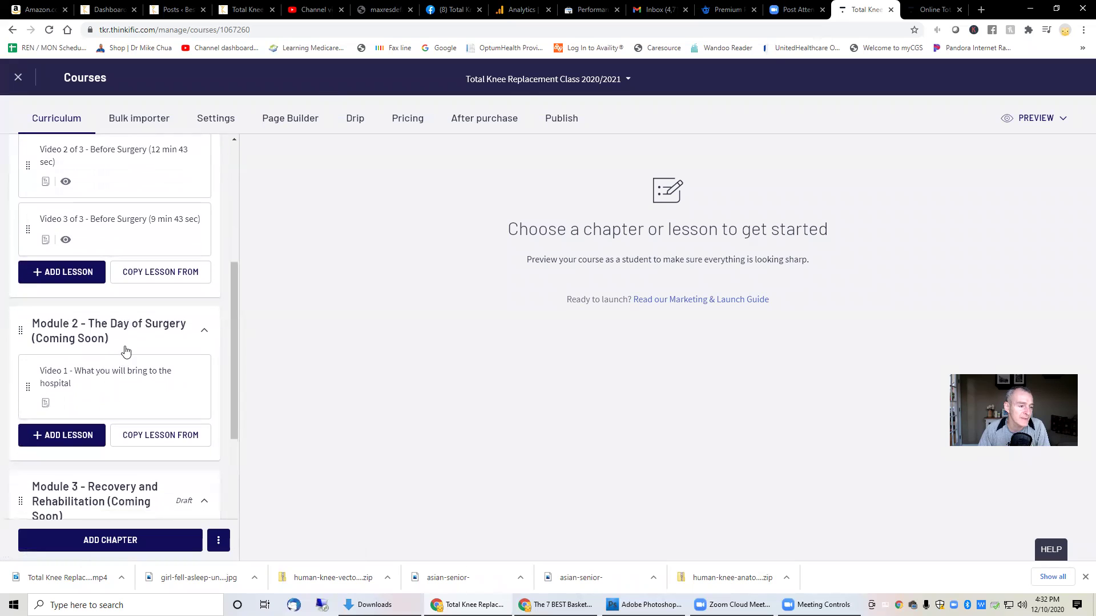
left_click(113, 395)
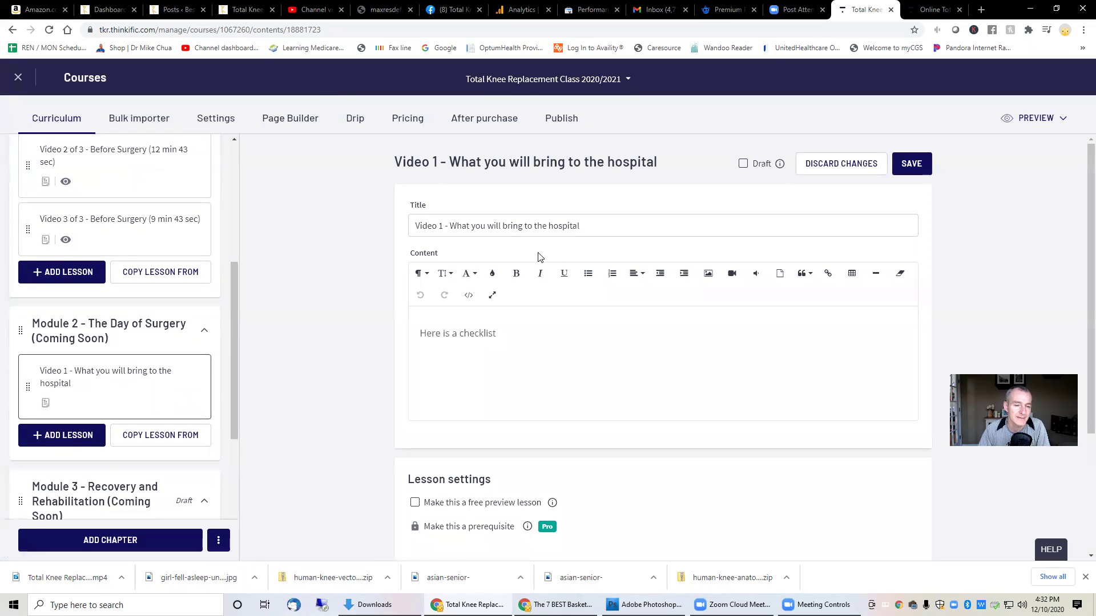
- Preview the course landing page and look through the chapter list in the course player
left_click(1030, 118)
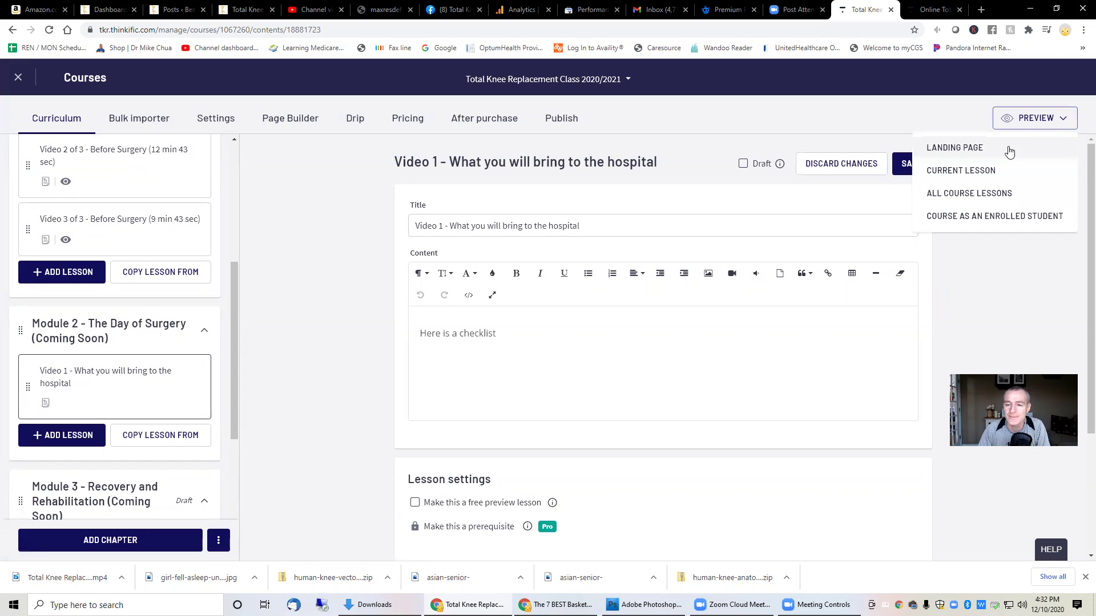
left_click(978, 149)
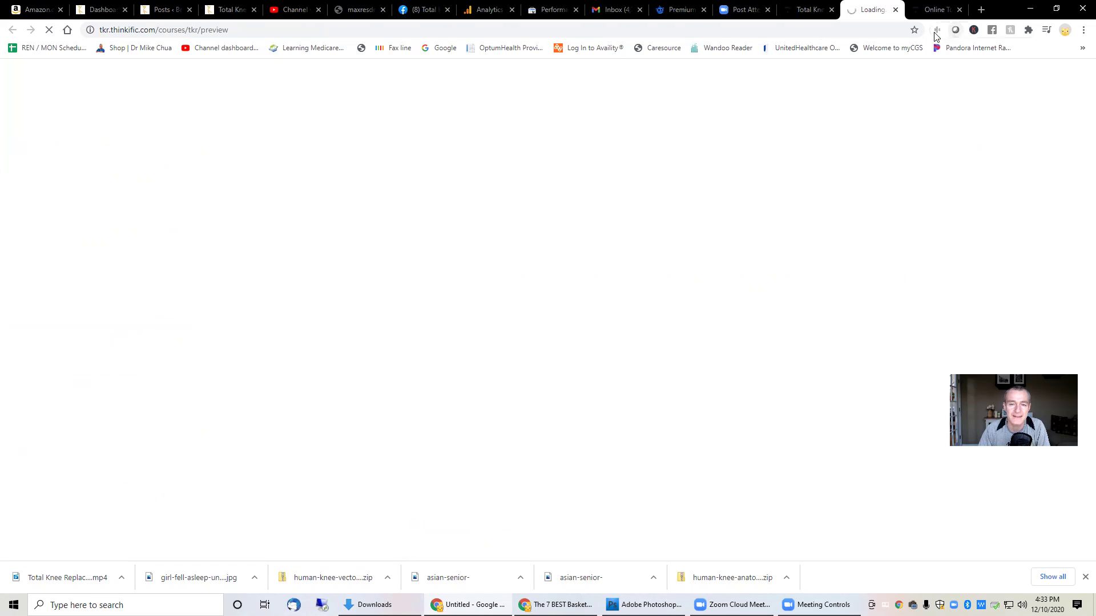
scroll(562, 311, "down", 7)
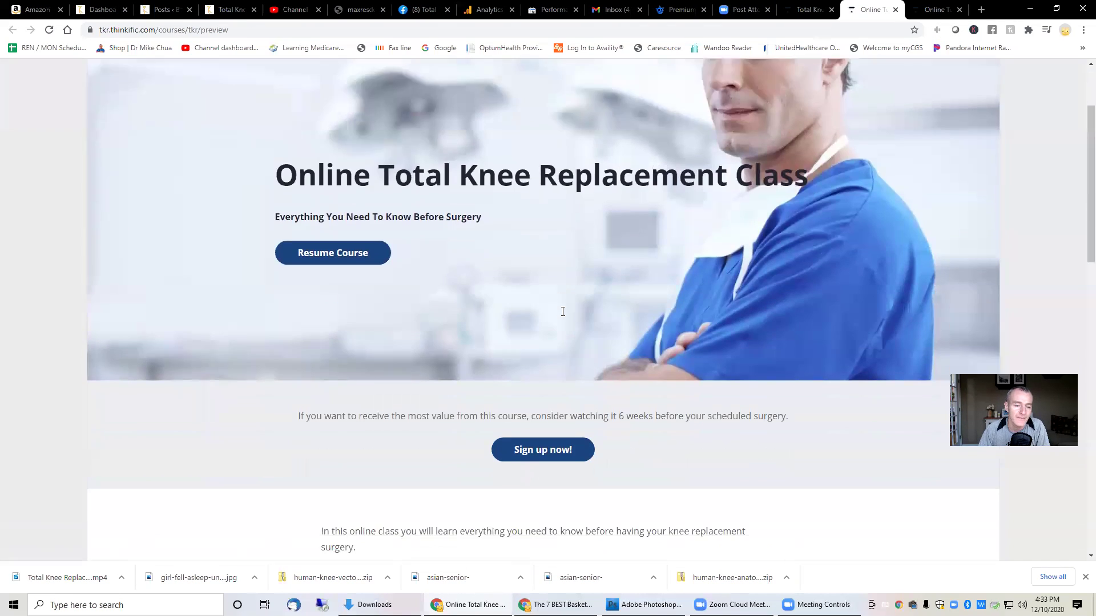
scroll(563, 312, "down", 7)
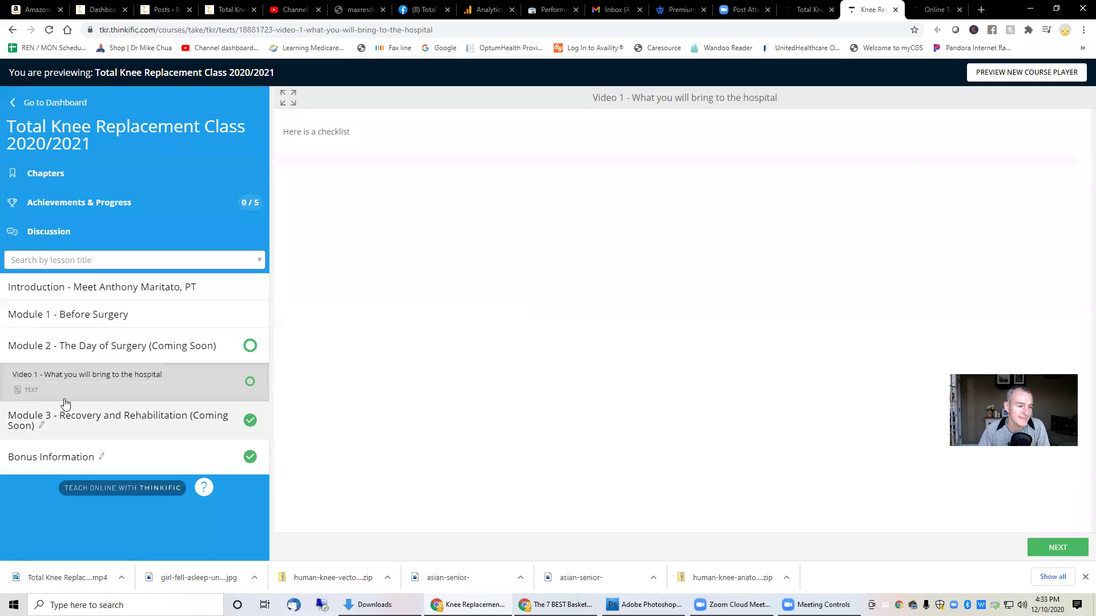
left_click_drag(262, 135, 258, 137)
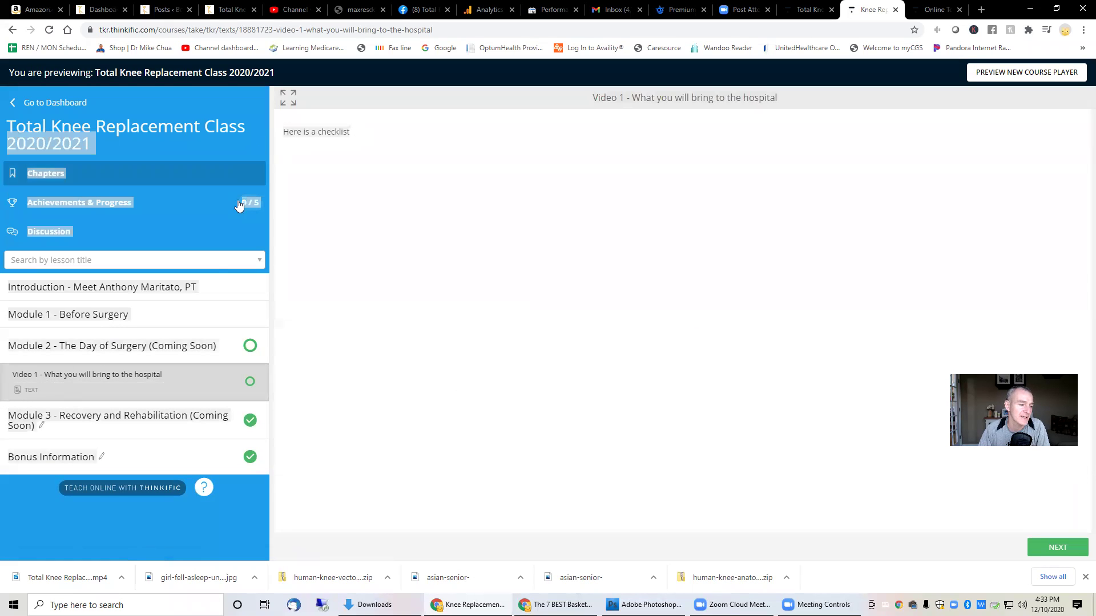
- Append "(Coming Soon)", copied from the Module 2 chapter title, to the title of its Video 1 lesson and save the lesson
left_click(808, 9)
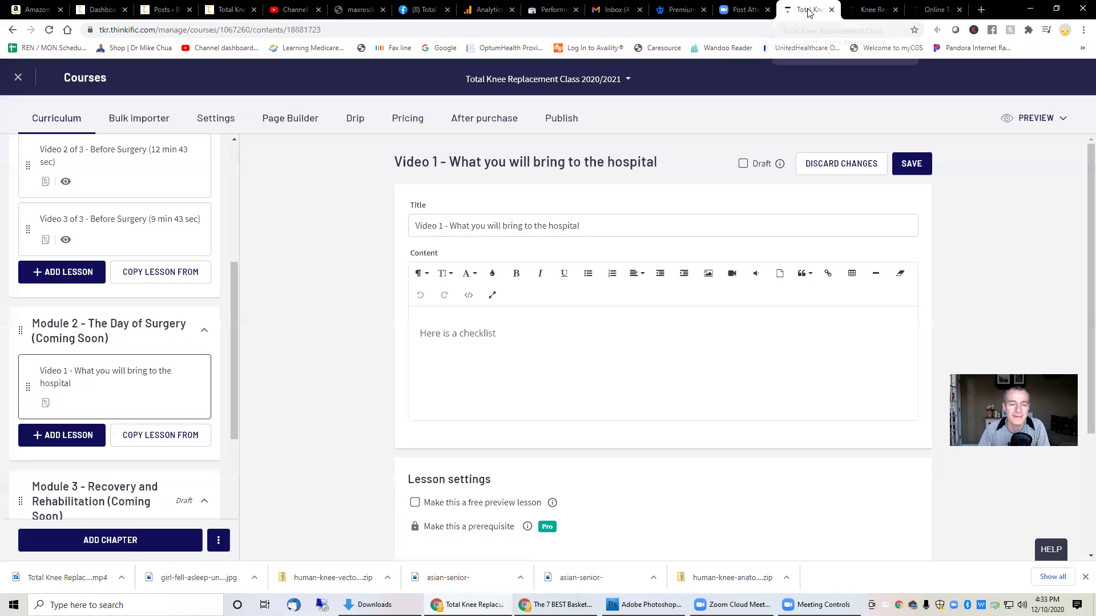
left_click(91, 335)
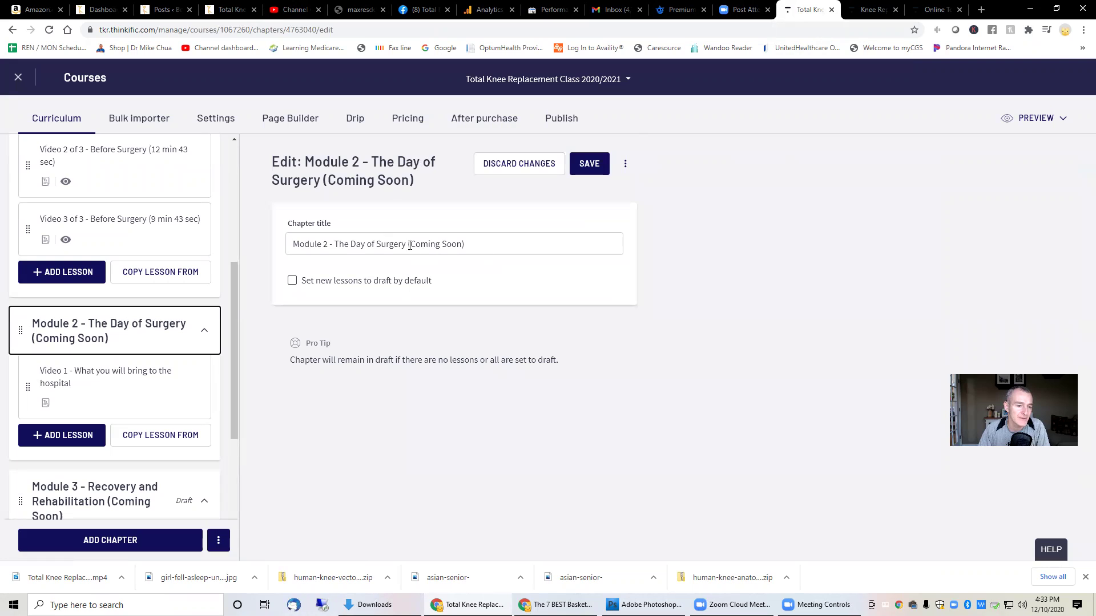
left_click_drag(405, 245, 502, 245)
key("ctrl+c")
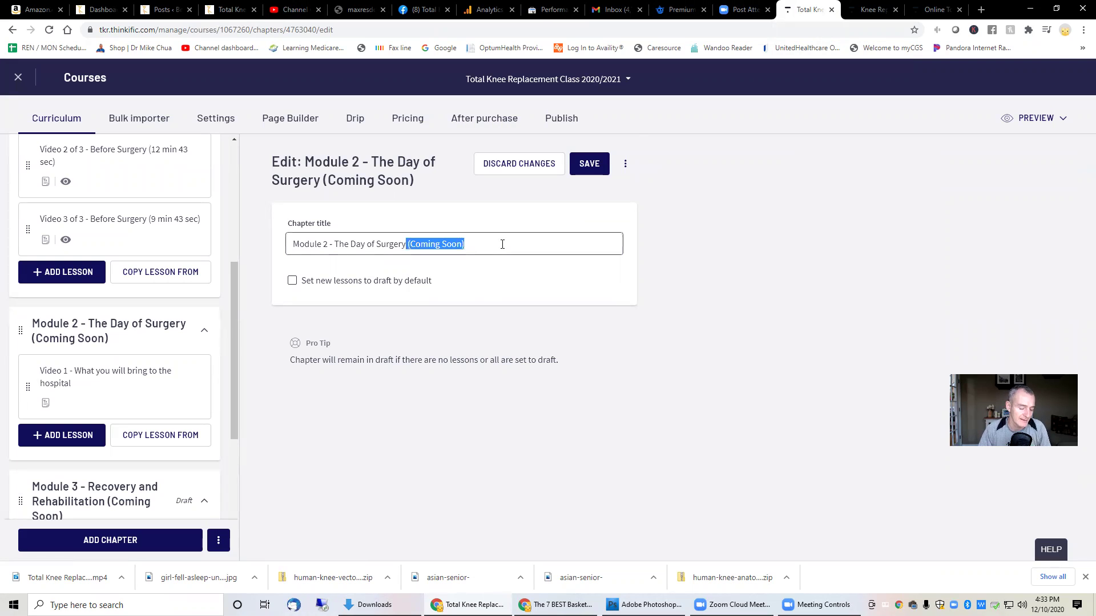
left_click(98, 402)
left_click(598, 226)
key("ctrl+v")
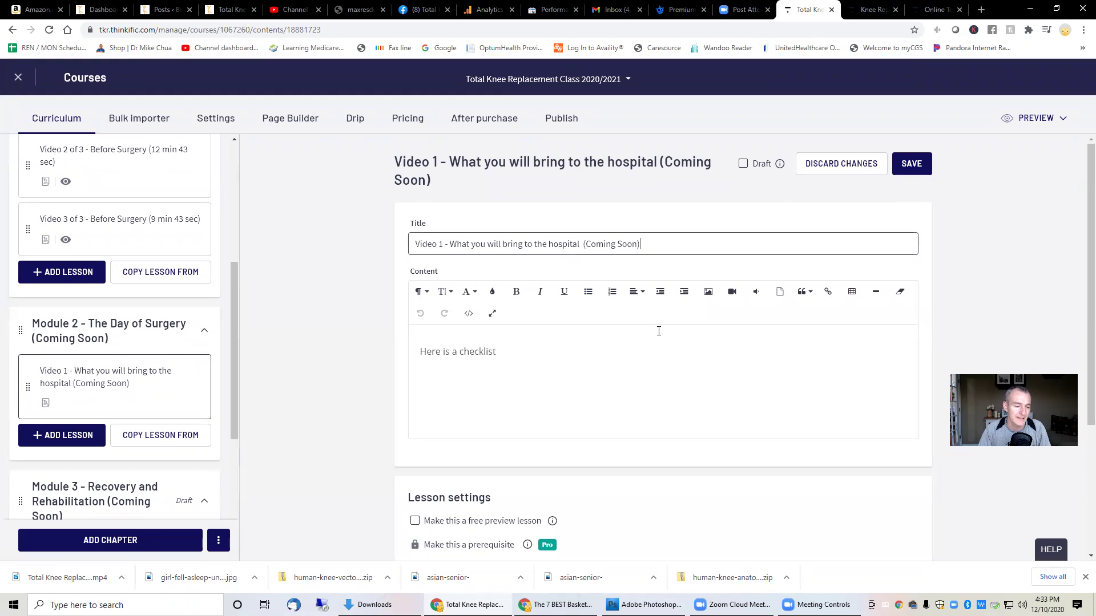
scroll(123, 406, "down", 3)
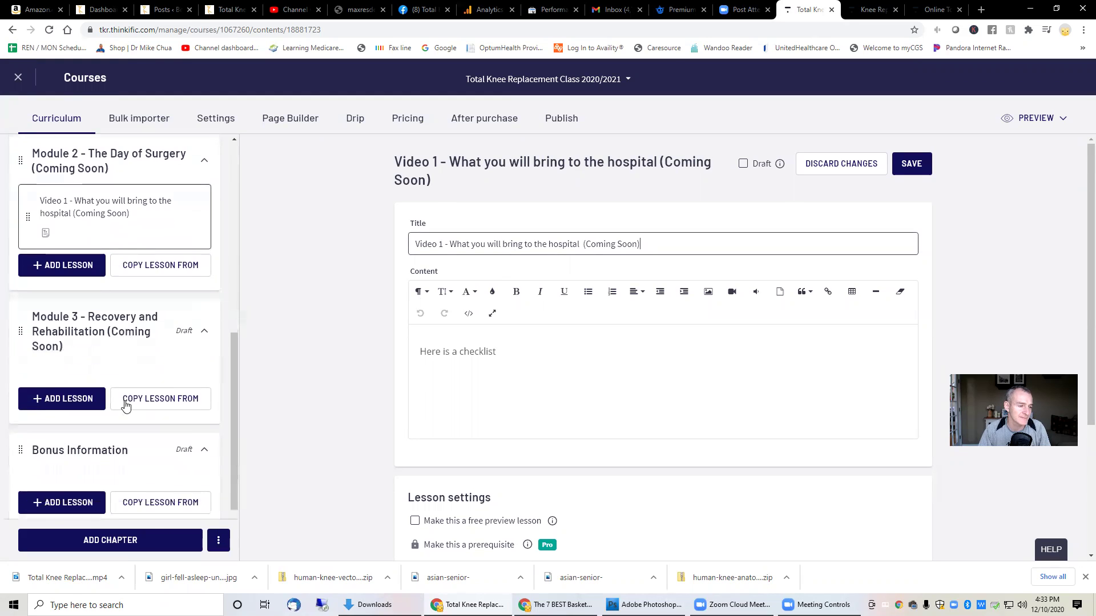
left_click(127, 357)
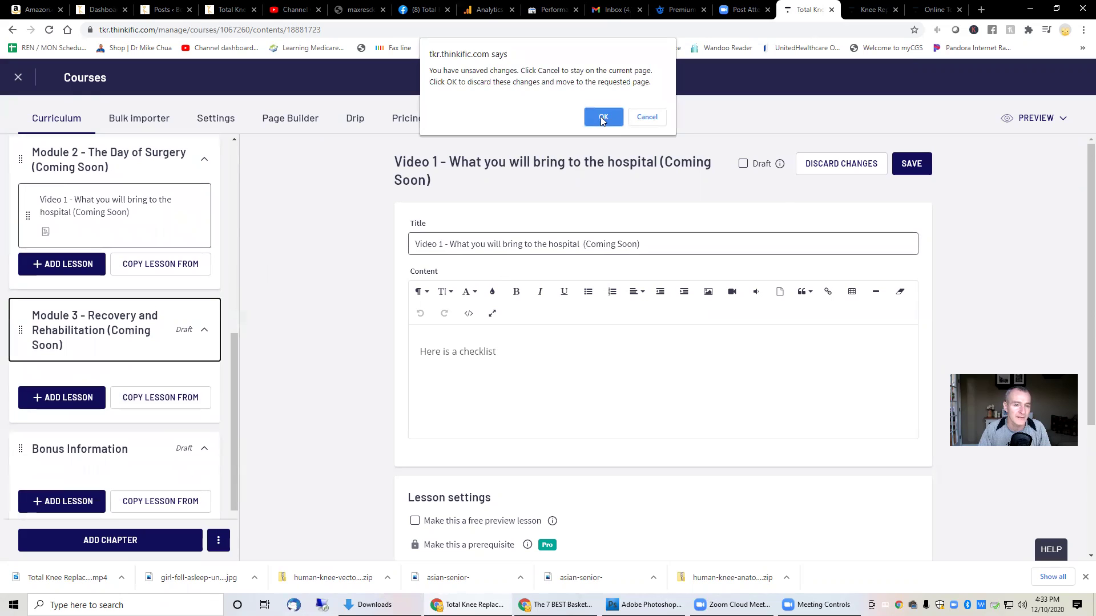
left_click(647, 117)
left_click(916, 164)
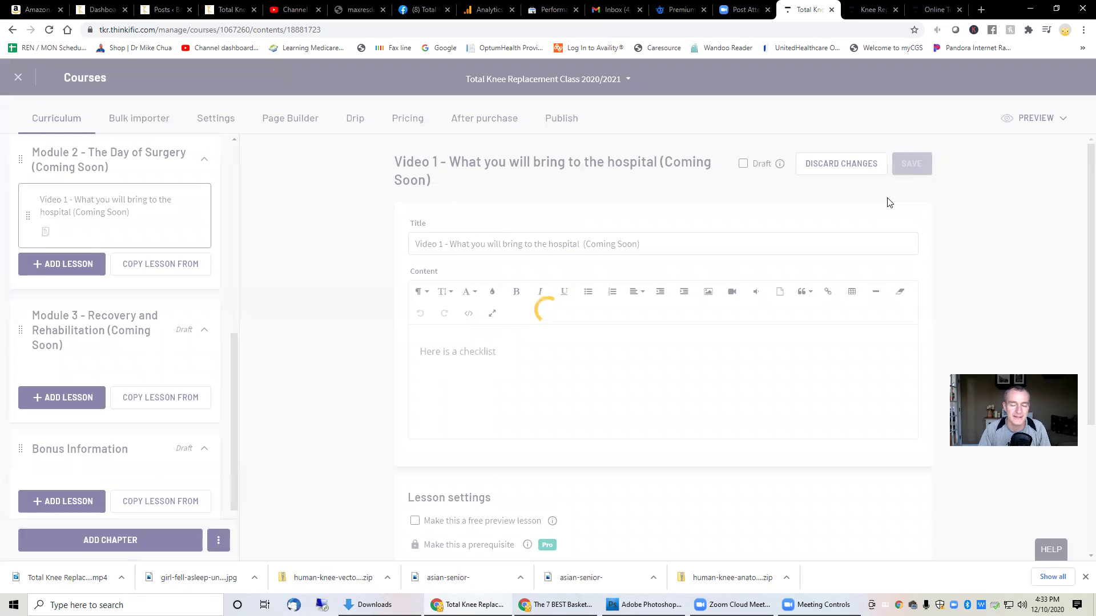
- Add a text lesson to Module 3 - Recovery and Rehabilitation and begin its title with "Video 1 -"
left_click(95, 318)
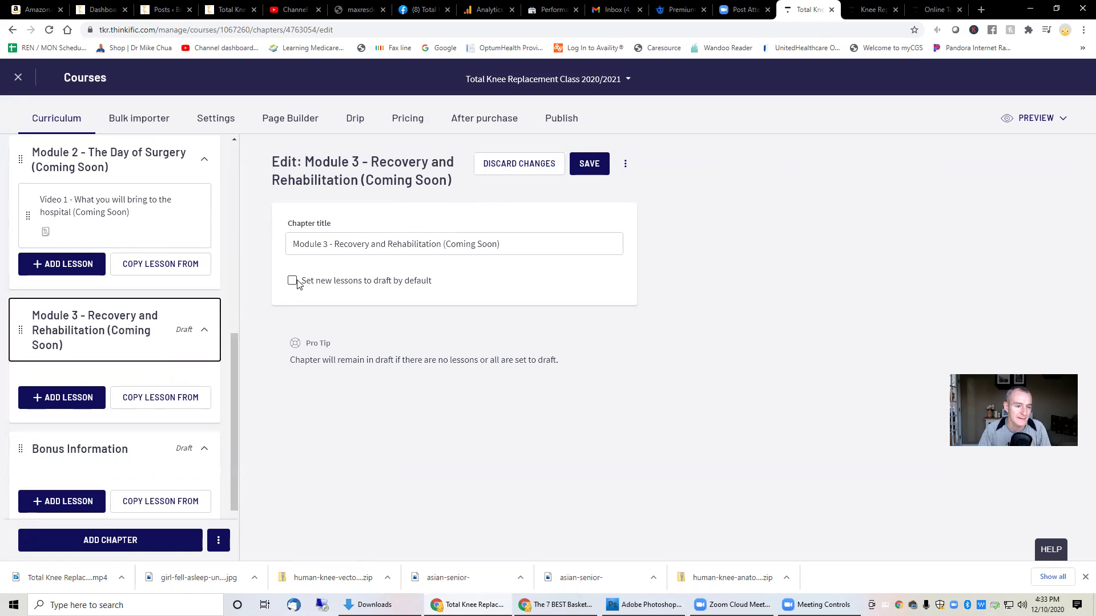
left_click(53, 401)
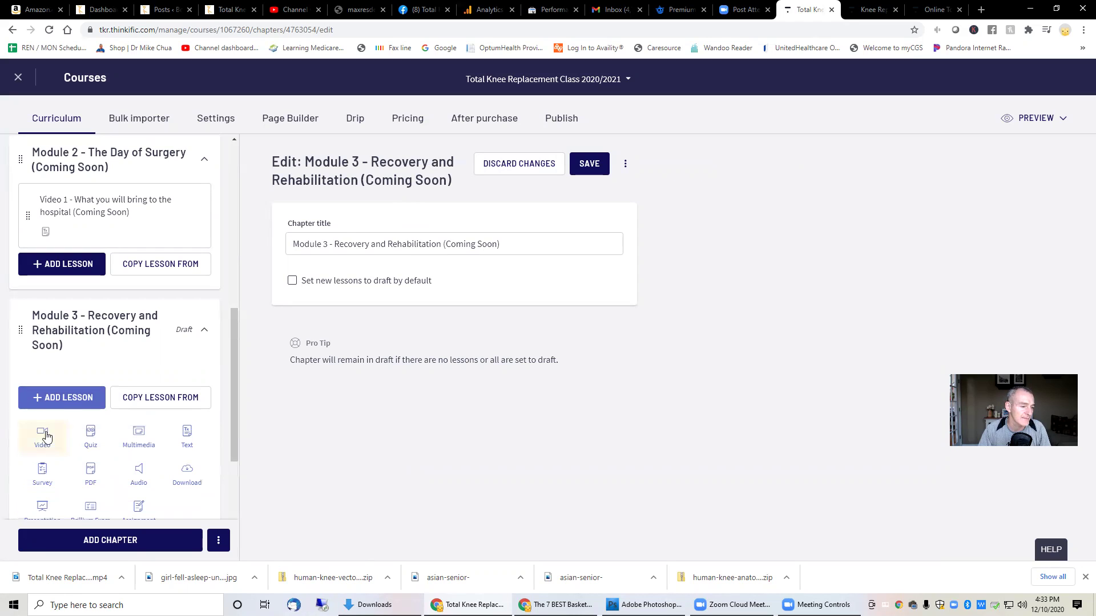
left_click(186, 438)
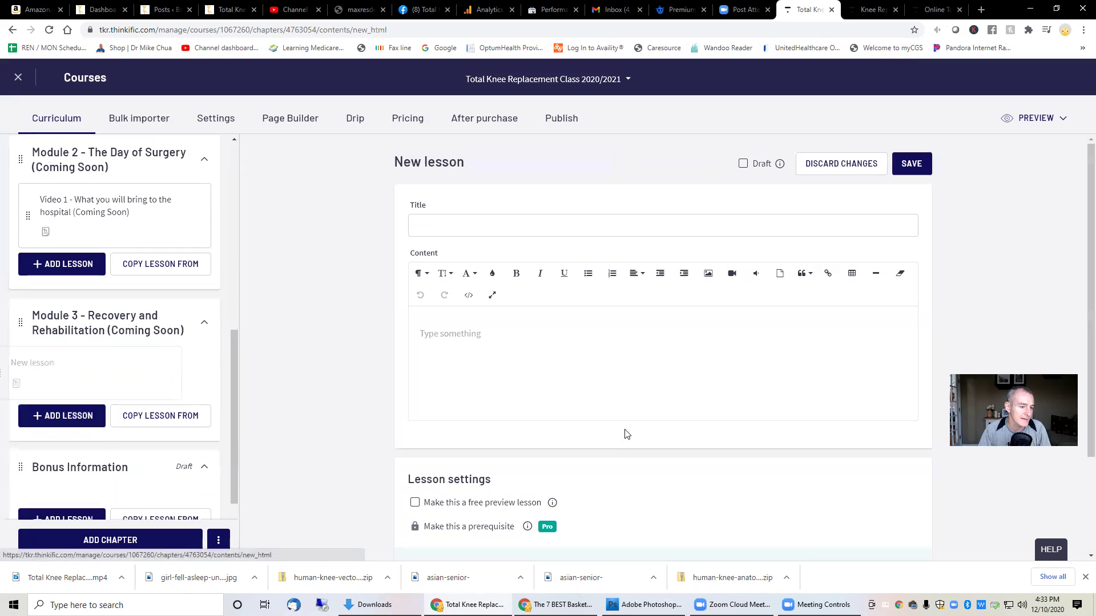
left_click(558, 227)
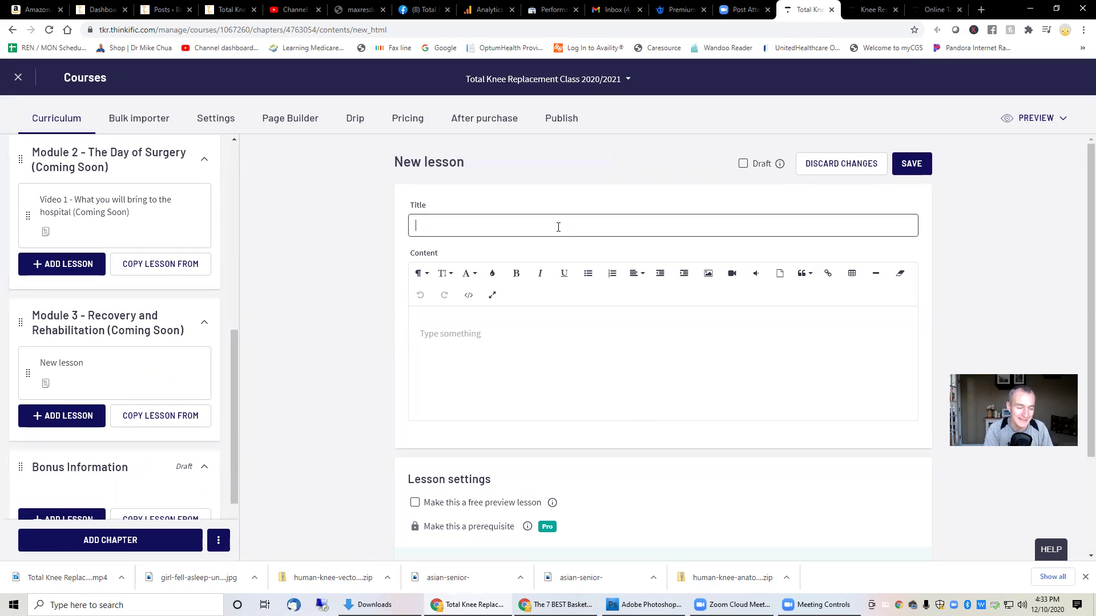
type("Video ")
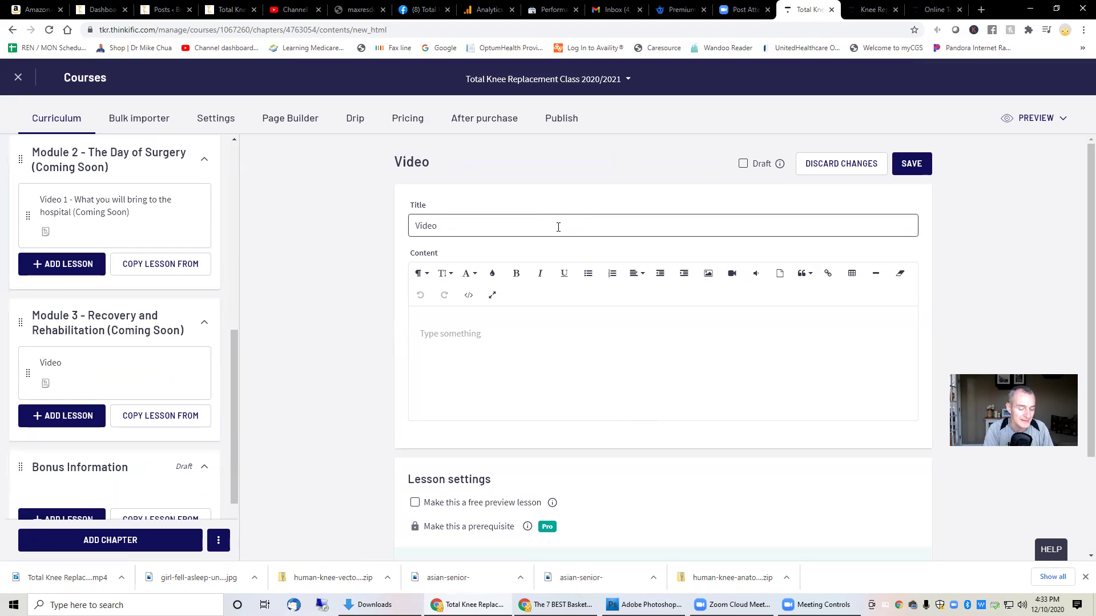
type("1 -")
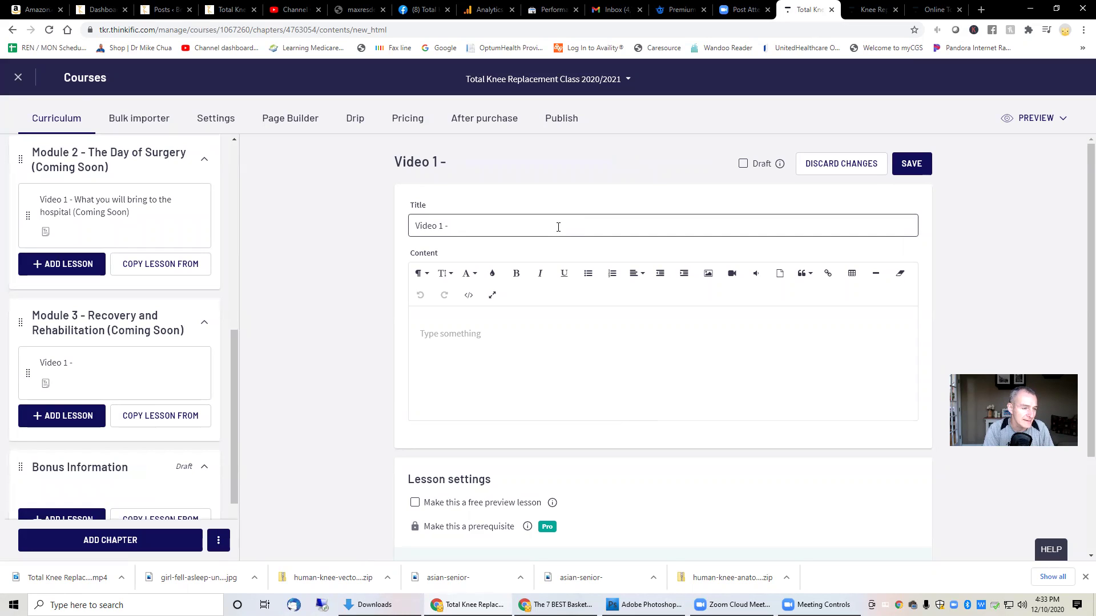
type("48-=")
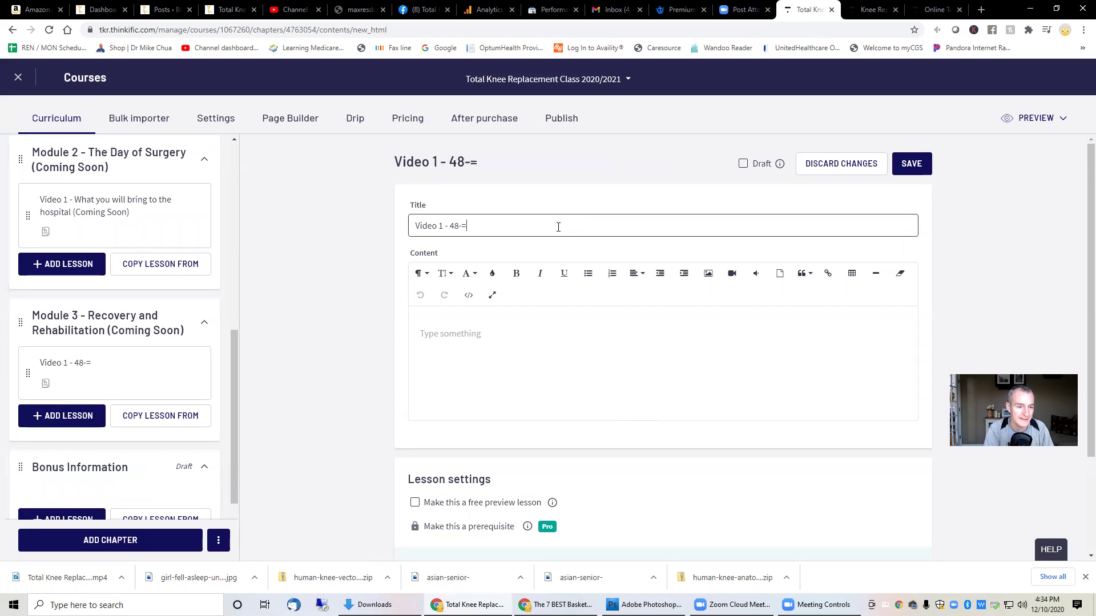
key("BackSpace")
type("Hour")
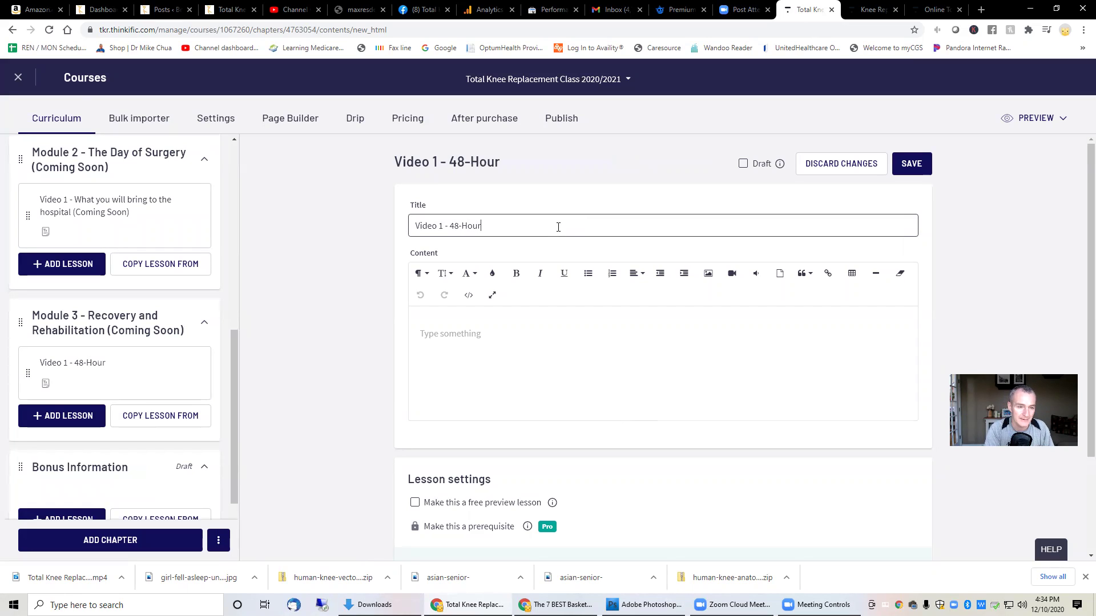
type("s After Surgery")
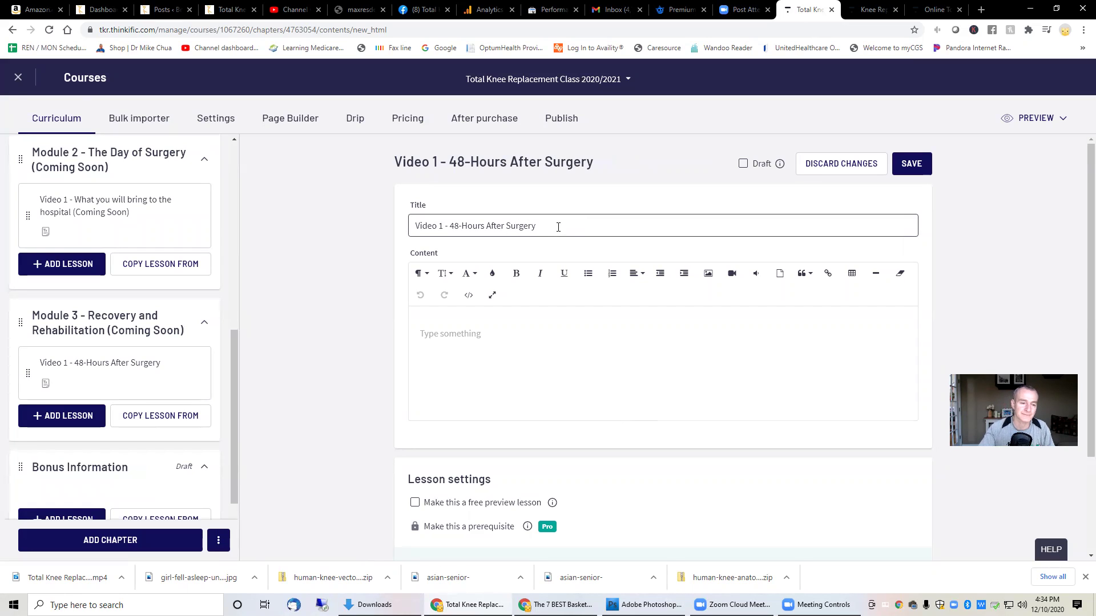
type(" Exercises at")
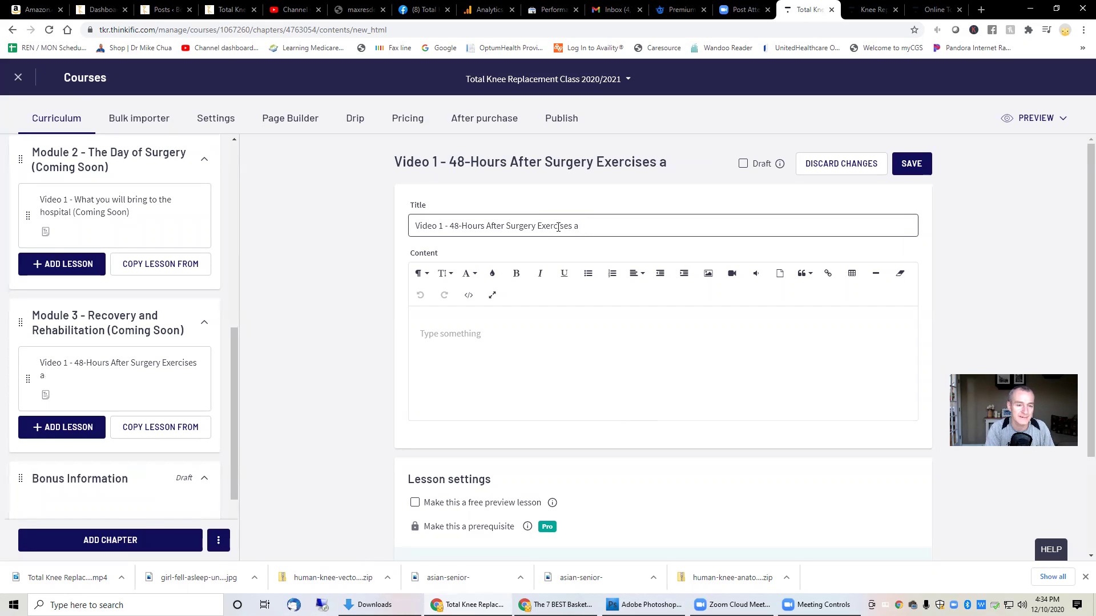
key("BackSpace")
key("BackSpace")
key("BackSpace")
key("BackSpace")
key("BackSpace")
key("BackSpace")
key("BackSpace")
key("BackSpace")
key("BackSpace")
key("BackSpace")
key("BackSpace")
key("BackSpace")
key("BackSpace")
key("BackSpace")
key("BackSpace")
key("BackSpace")
key("BackSpace")
key("BackSpace")
key("BackSpace")
key("BackSpace")
key("BackSpace")
key("BackSpace")
key("BackSpace")
key("BackSpace")
key("BackSpace")
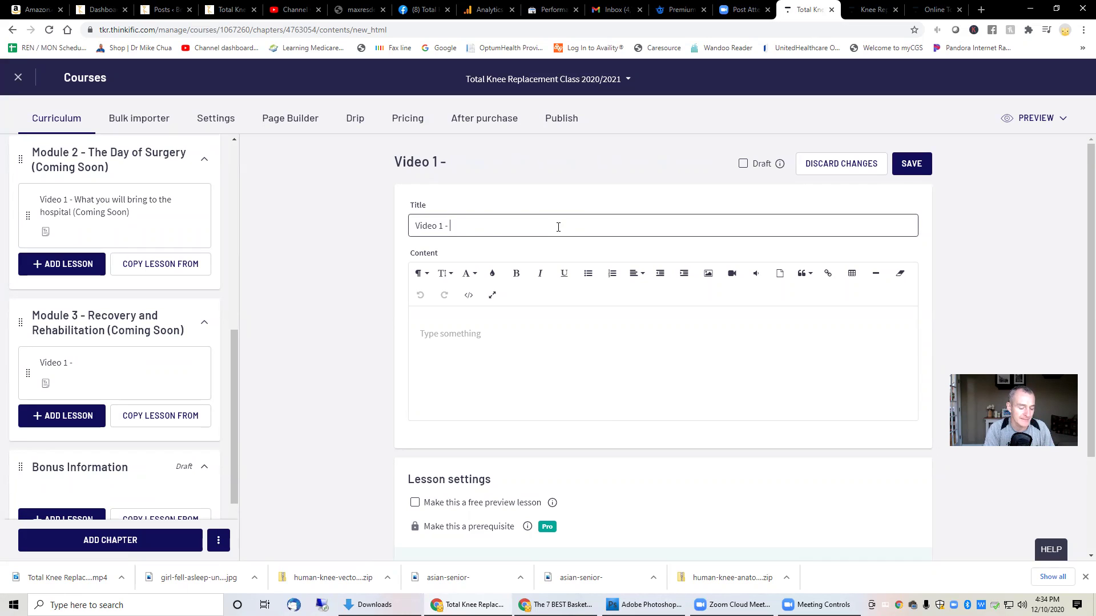
type("W")
key("BackSpace")
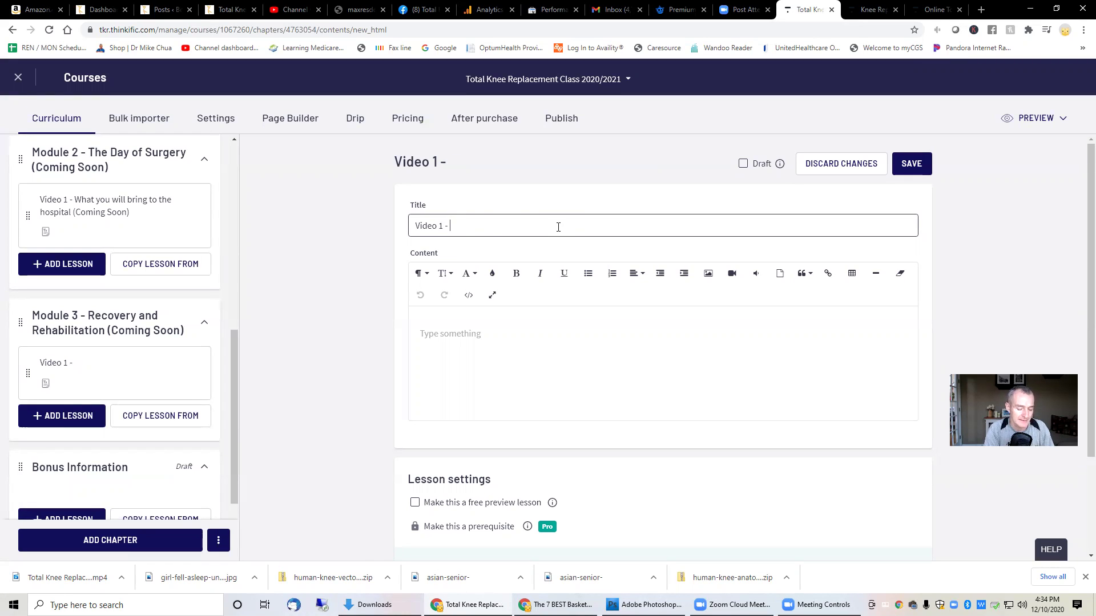
- Complete the new Module 3 lesson's title as "Video 1 - First 48 Hours At Home"
type("48")
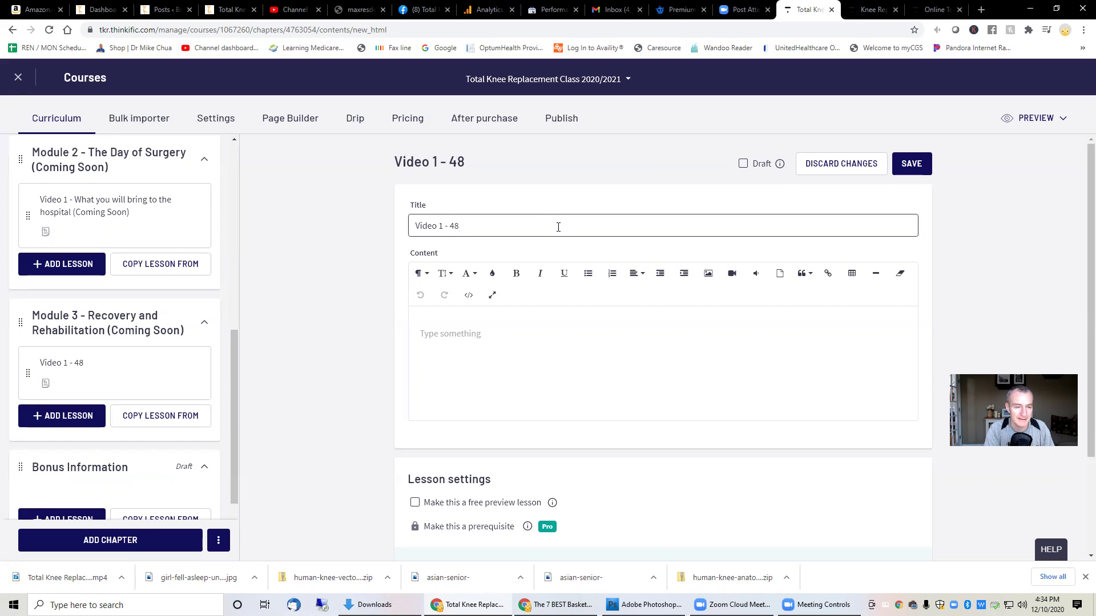
type(" Hours")
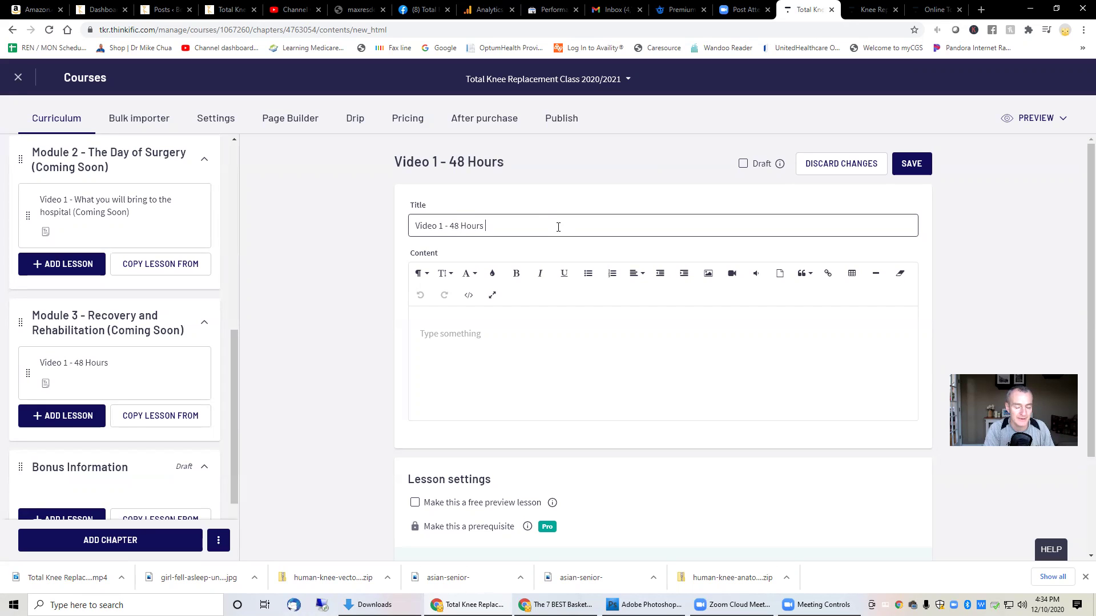
type(" At Home")
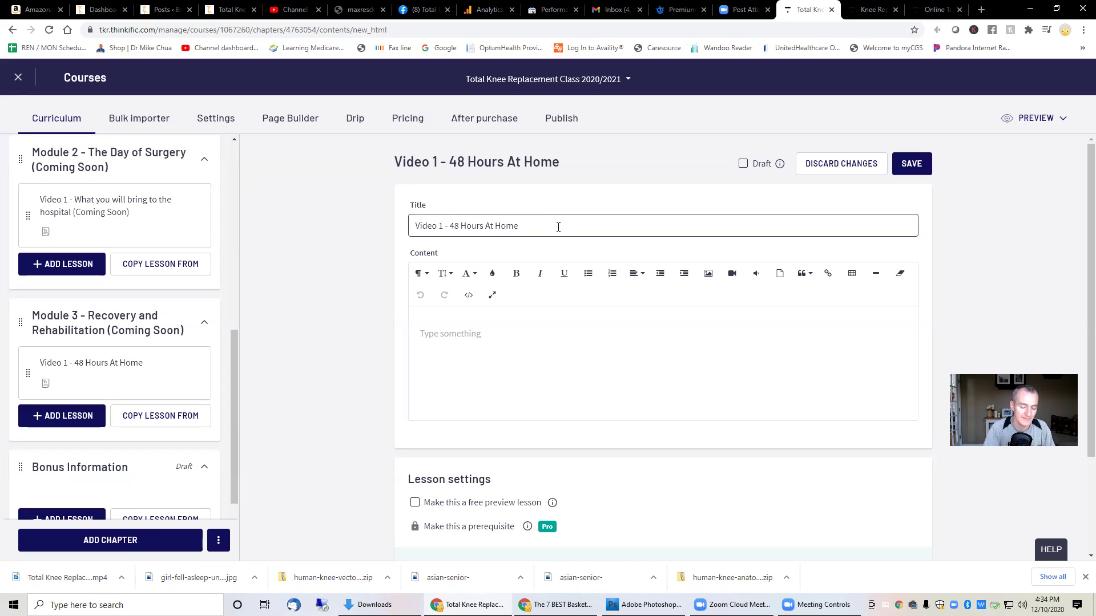
type(" First")
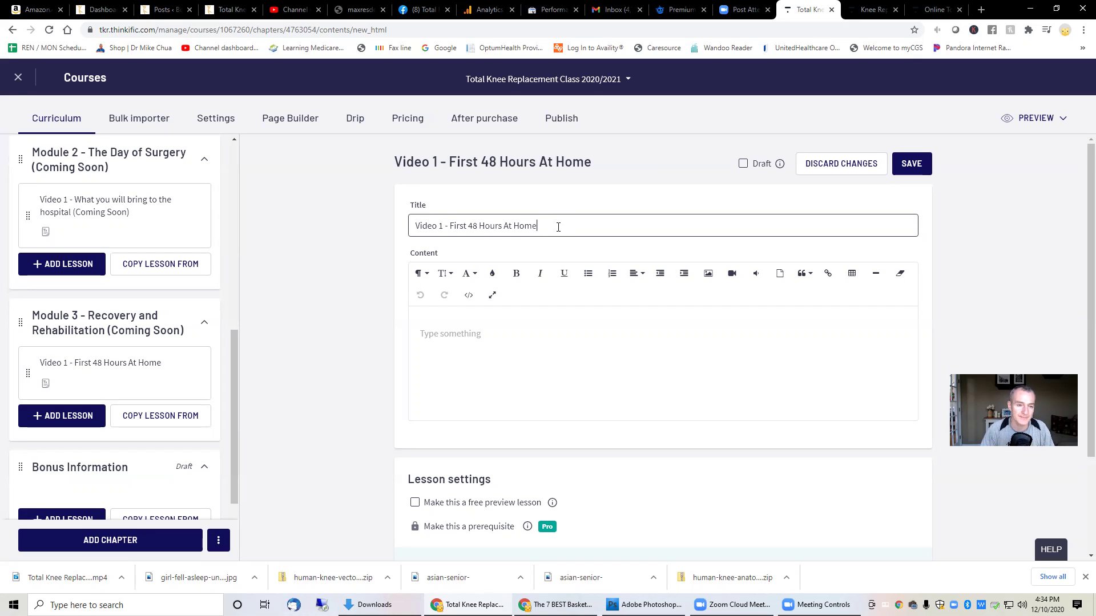
- Append "(Coming Soon)" to the title of Module 3's Video 1 lesson, enter the same text as its content and save the lesson
key("ctrl+v")
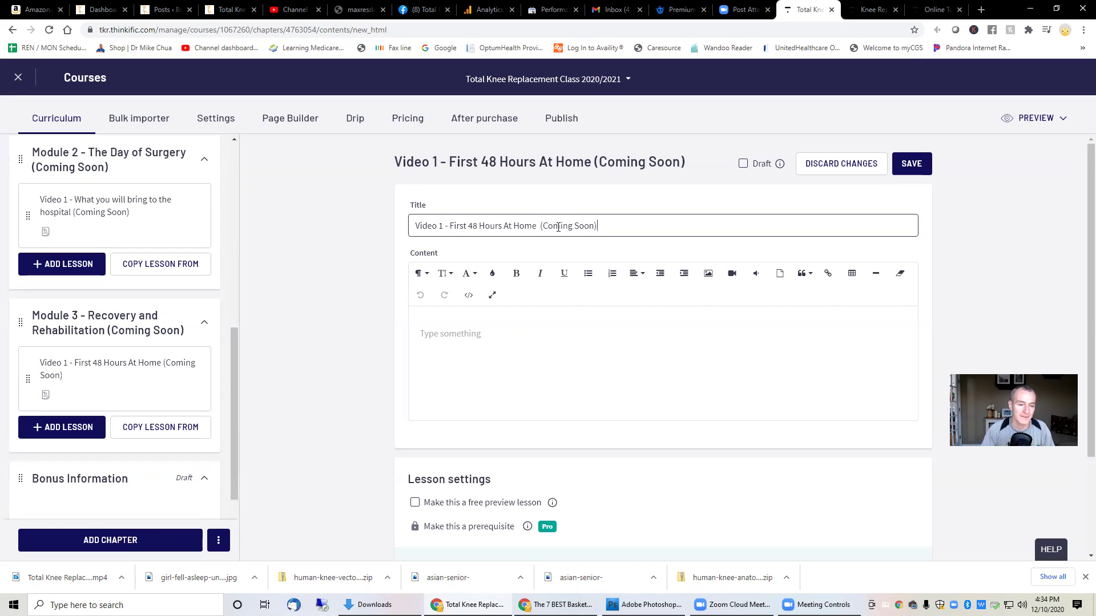
left_click(540, 334)
key("ctrl+v")
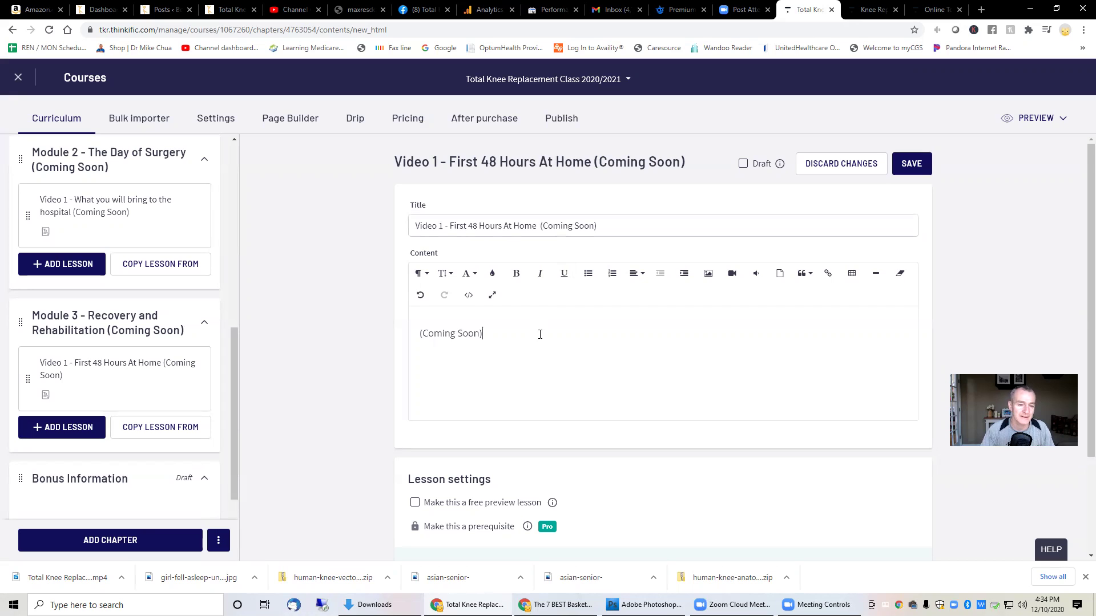
left_click(913, 167)
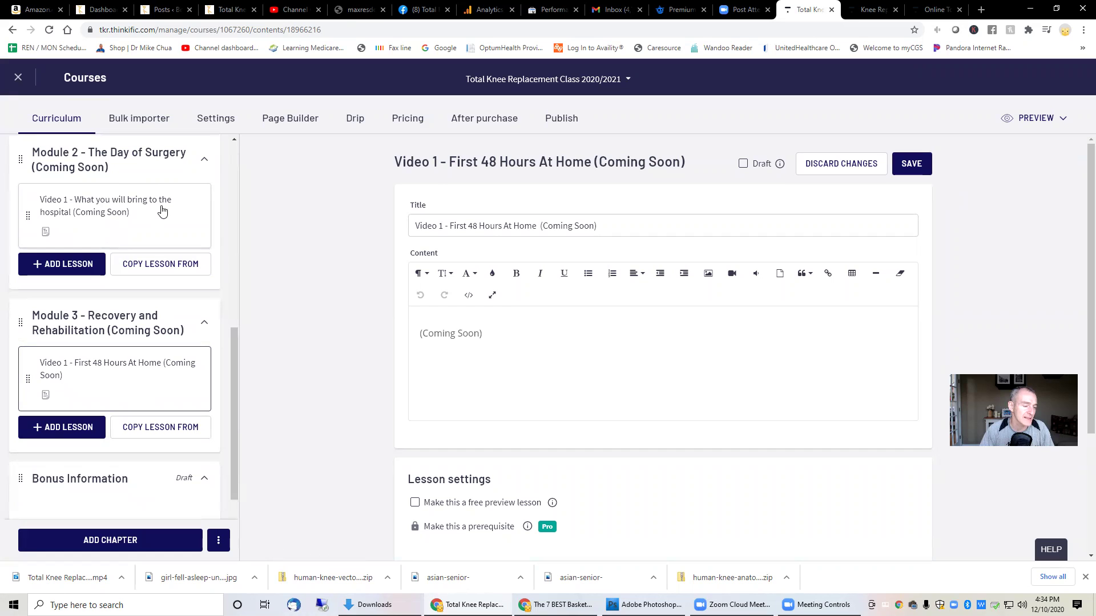
- Add a text lesson to Module 2 - The Day of Surgery titled "Video 2 - How you will get home from the hospital"
left_click(86, 263)
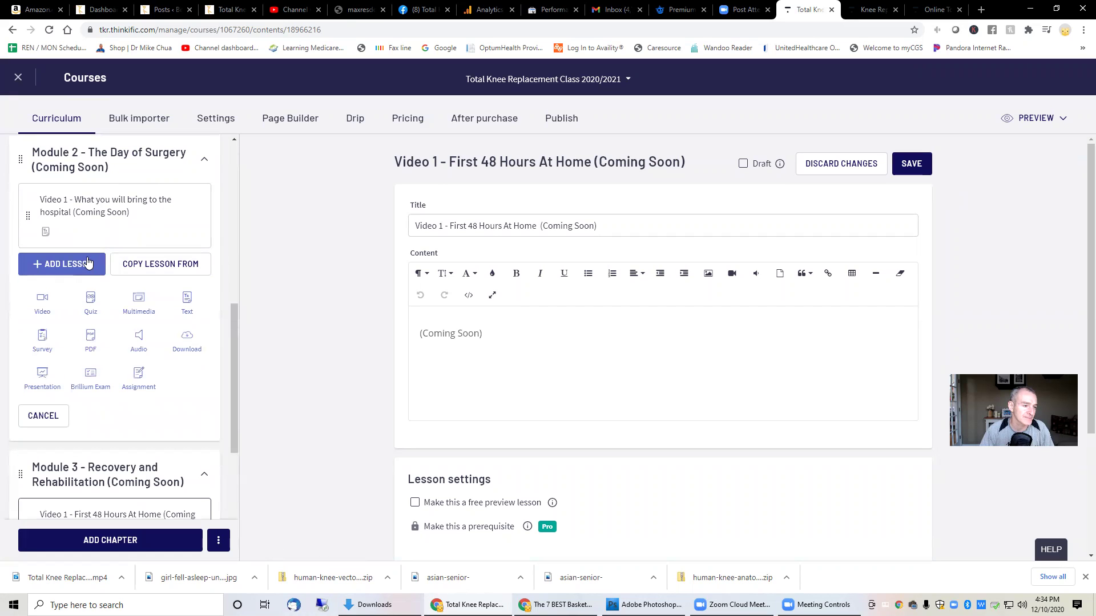
left_click(181, 310)
left_click(477, 224)
type("Video 2")
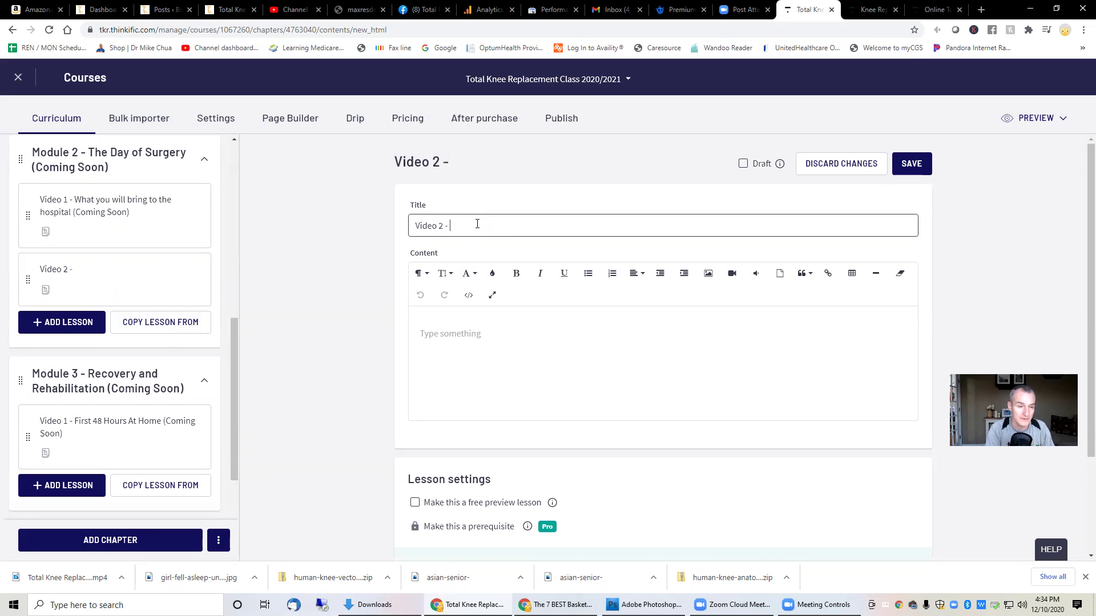
type(" - How you wi")
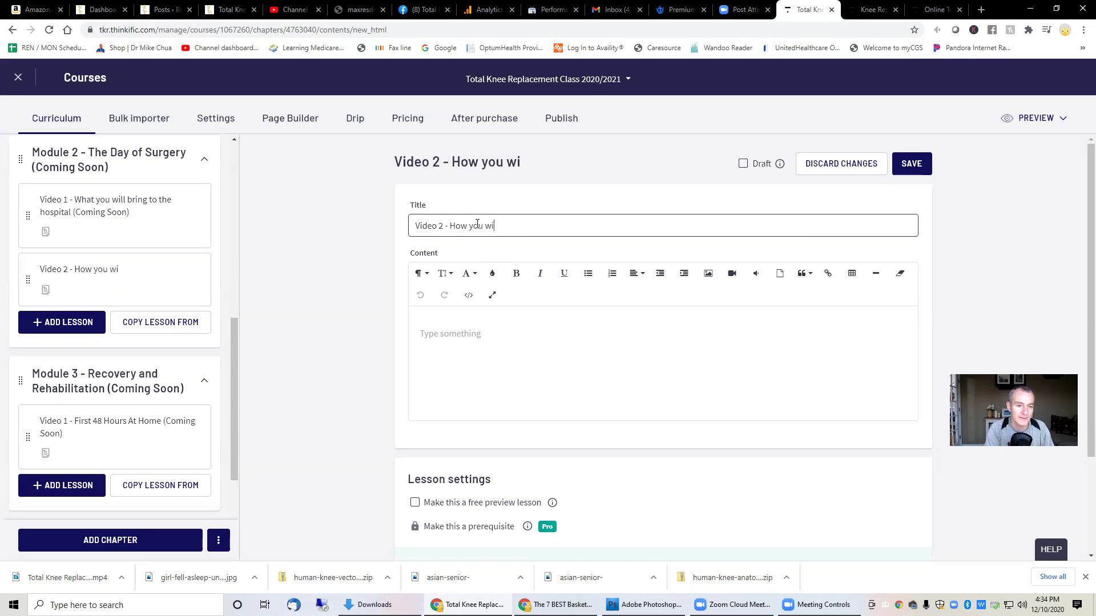
type("ll get home from ")
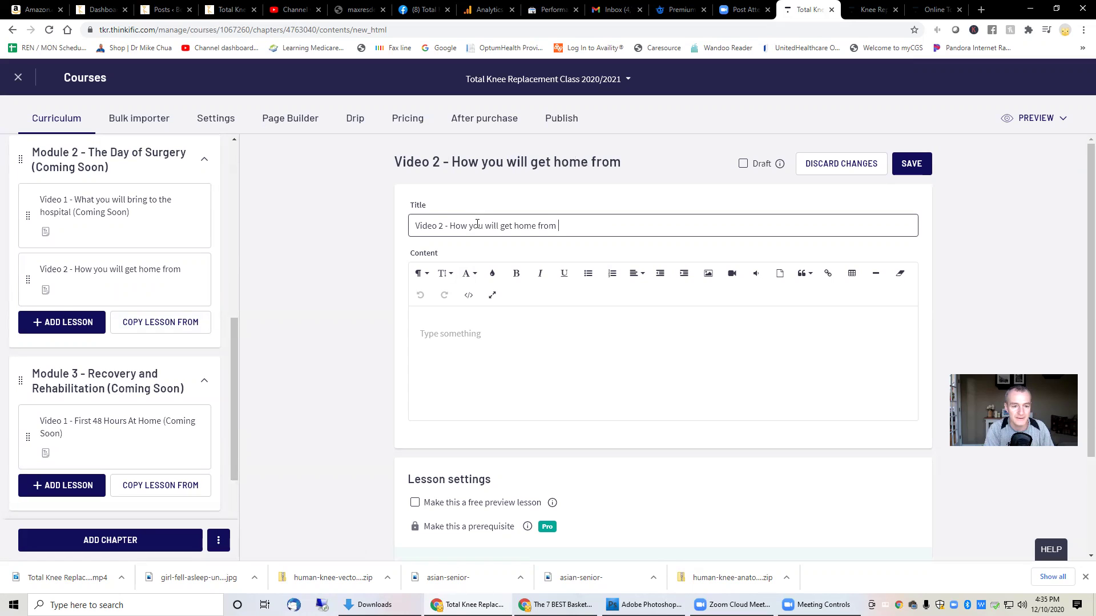
type("the hospital")
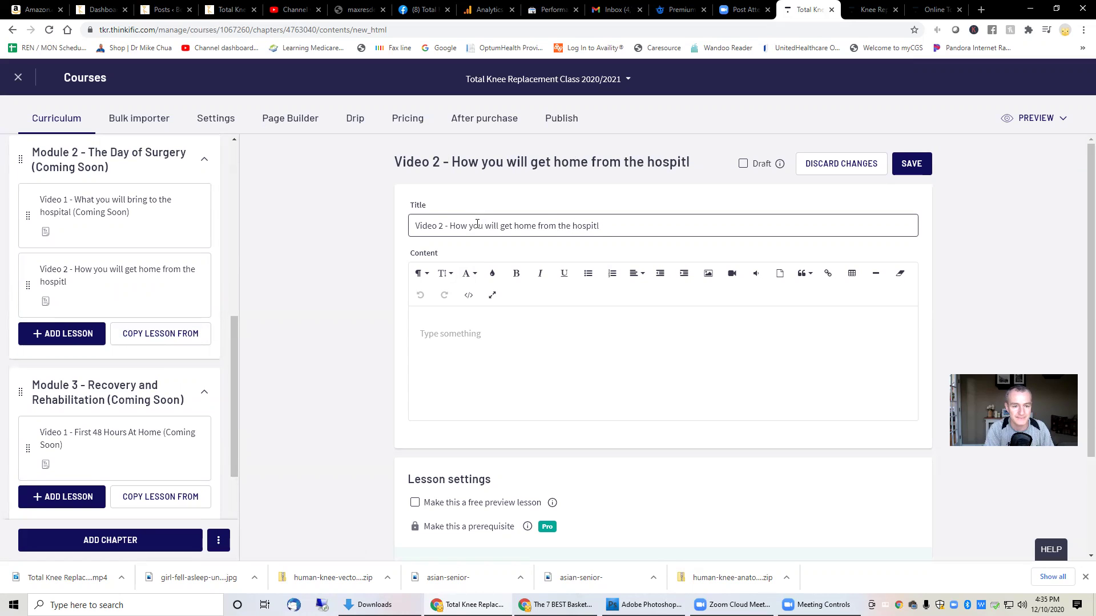
- Append "(Coming Soon)" to the title of Module 2's Video 2 lesson, enter it as the content too and save
type("(Coming Soon)")
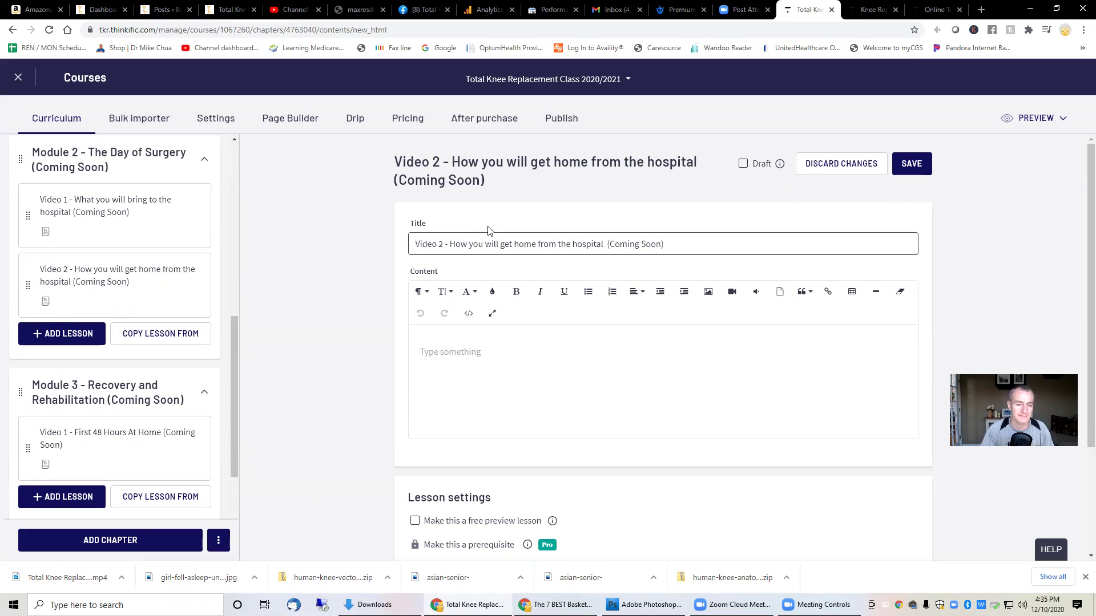
left_click(499, 359)
type("(Coming Soon)")
left_click(907, 167)
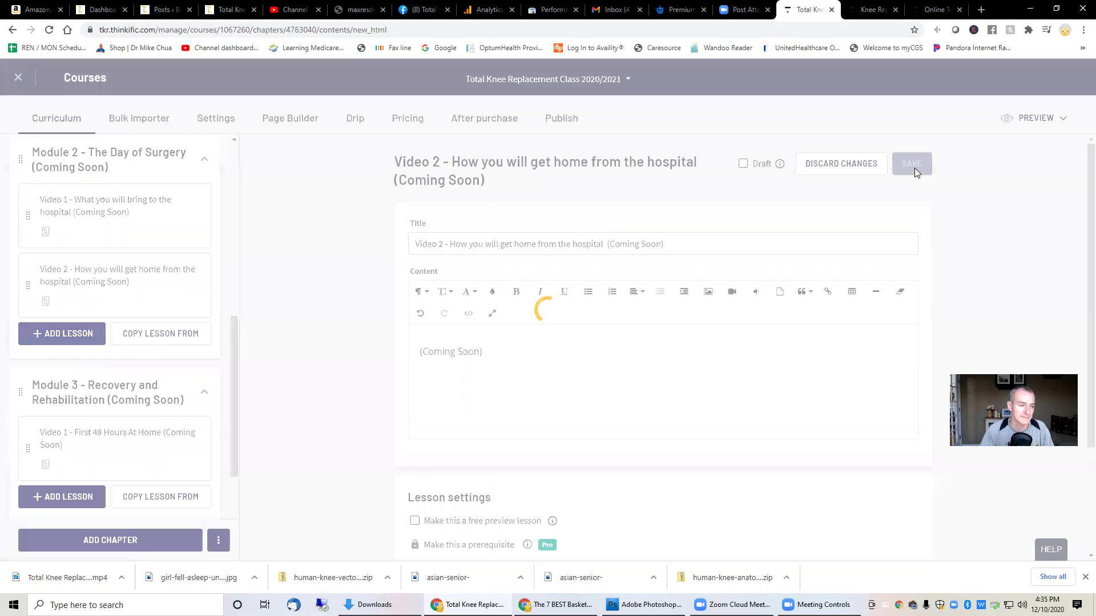
- Add another text lesson to Module 2 titled "Video 3 - What to expect from your first night at home"
left_click(62, 333)
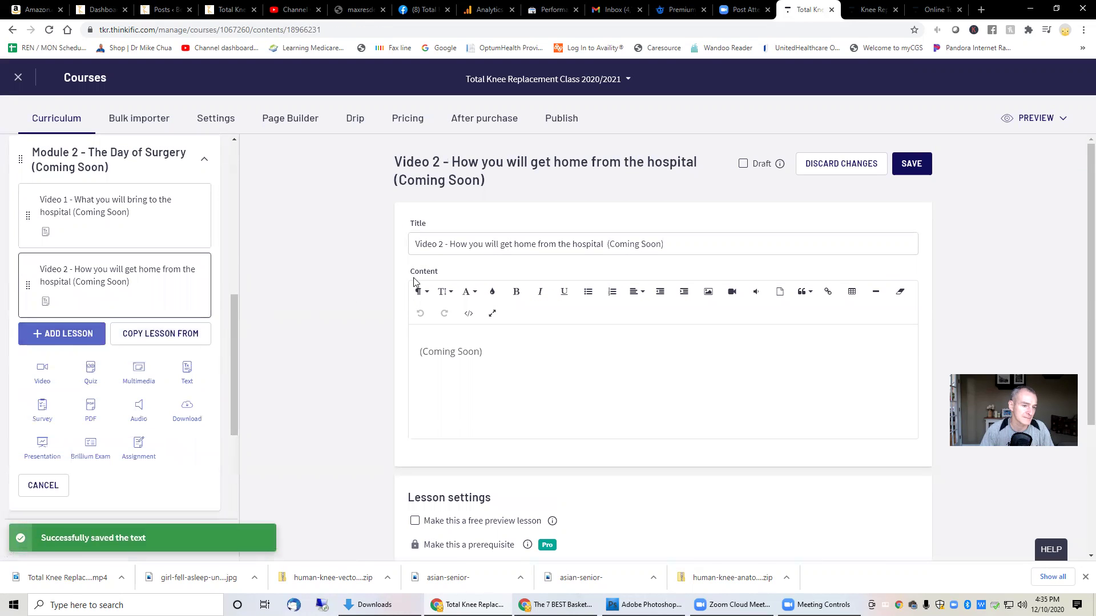
left_click(187, 376)
left_click(469, 228)
type("Video ")
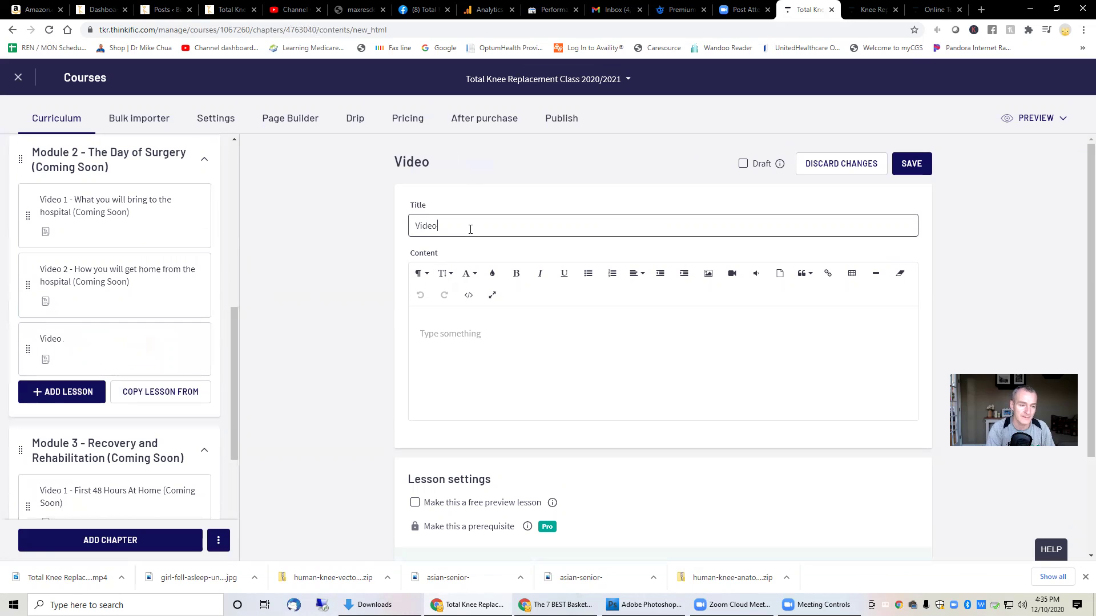
type("3 - What to expect from")
key("BackSpace")
key("BackSpace")
type("from your")
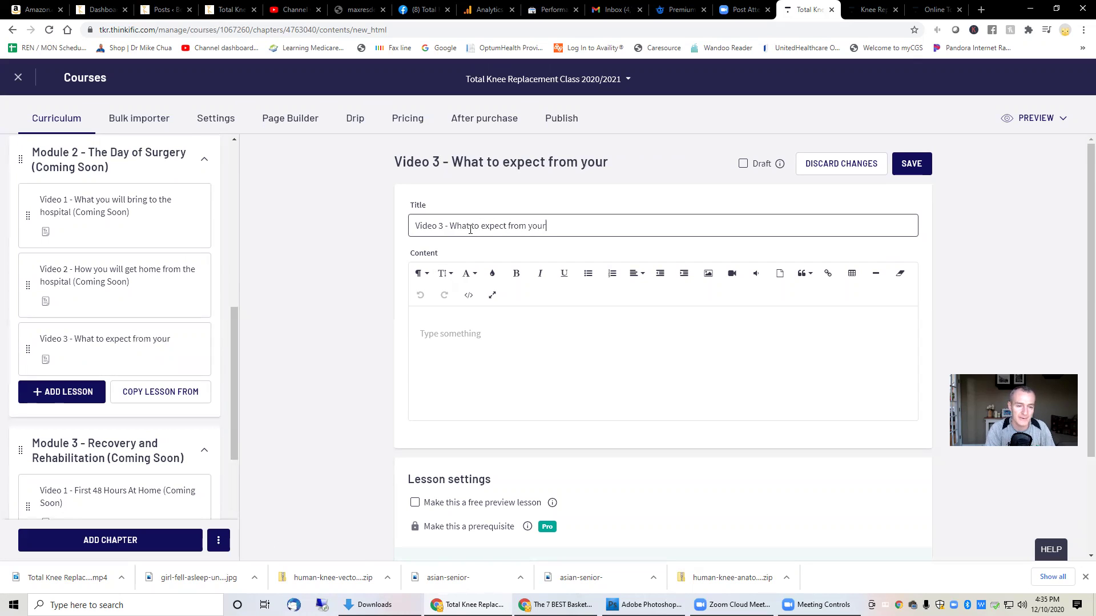
type(" first")
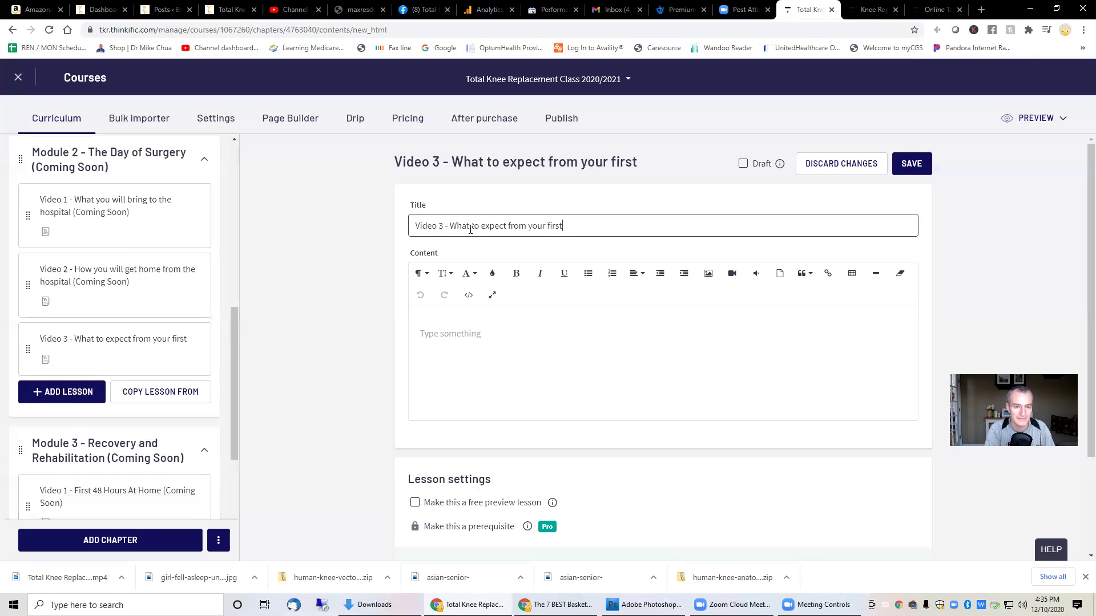
type(" night at home")
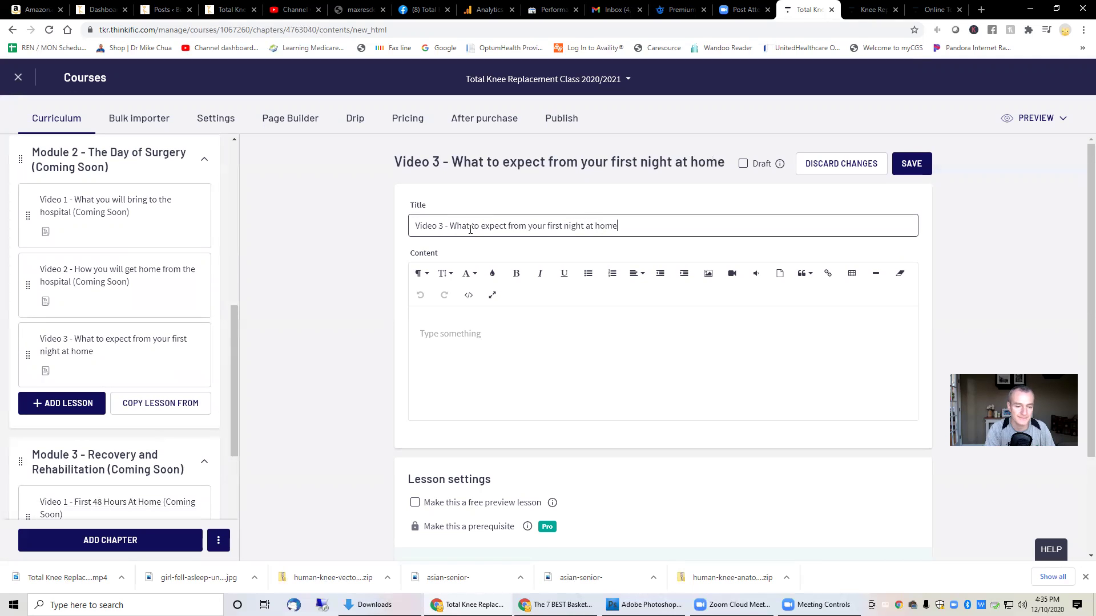
- Mark Module 2's Video 3 lesson with "(Coming Soon)" at the end of its title and as its content, and save it
type("(Coming Soon)")
left_click(524, 360)
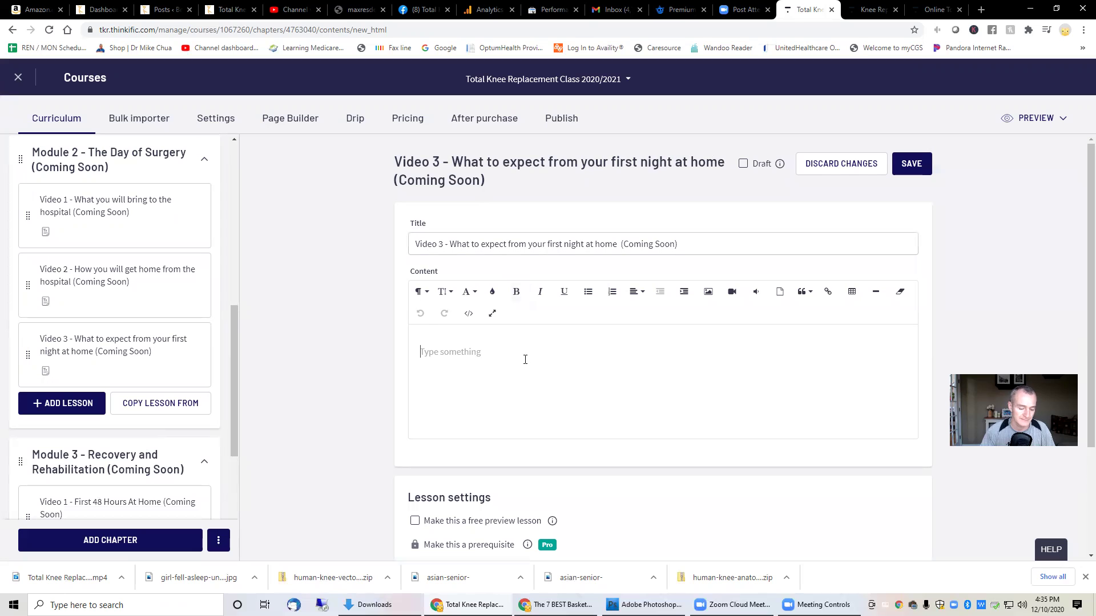
type("(Coming Soon)")
left_click(918, 165)
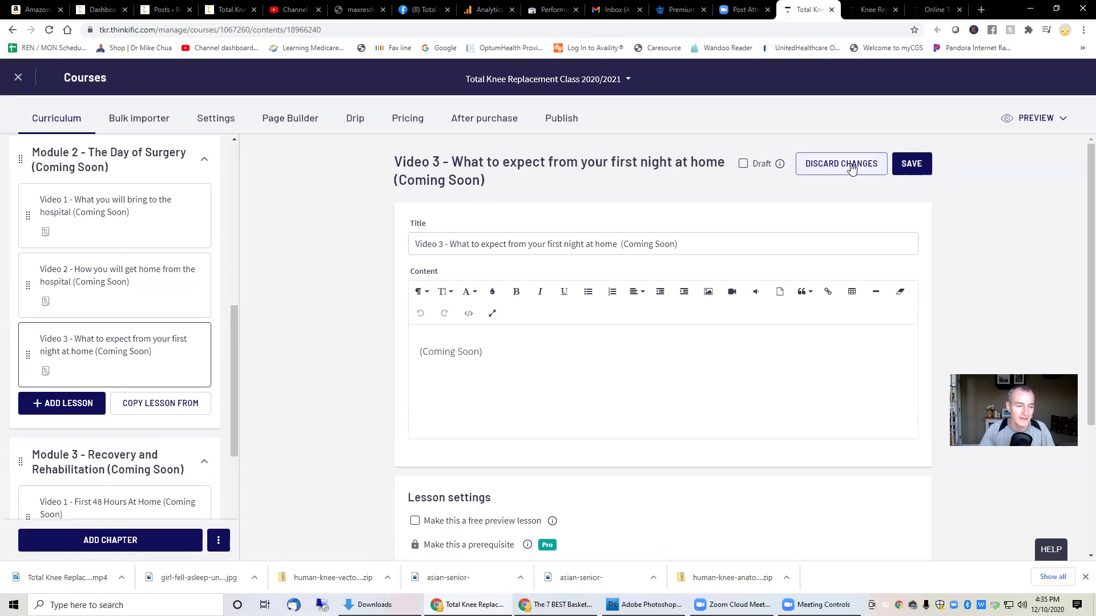
- Add a text lesson to Module 3 - Recovery and Rehabilitation titled "Video 2 - Exercises to perform during Week 1"
scroll(103, 320, "down", 4)
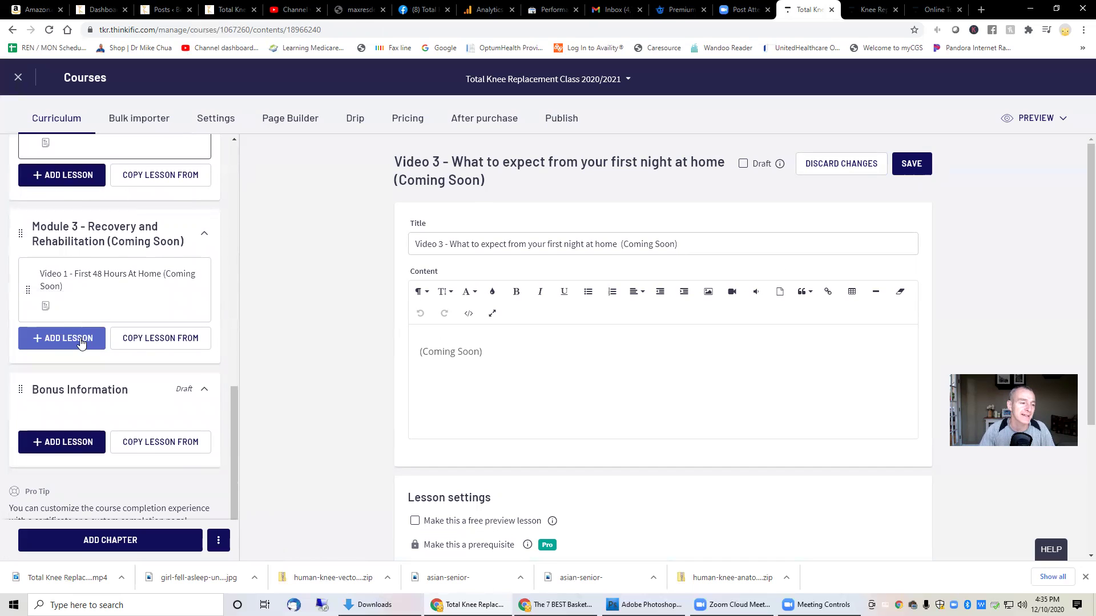
scroll(91, 260, "up", 2)
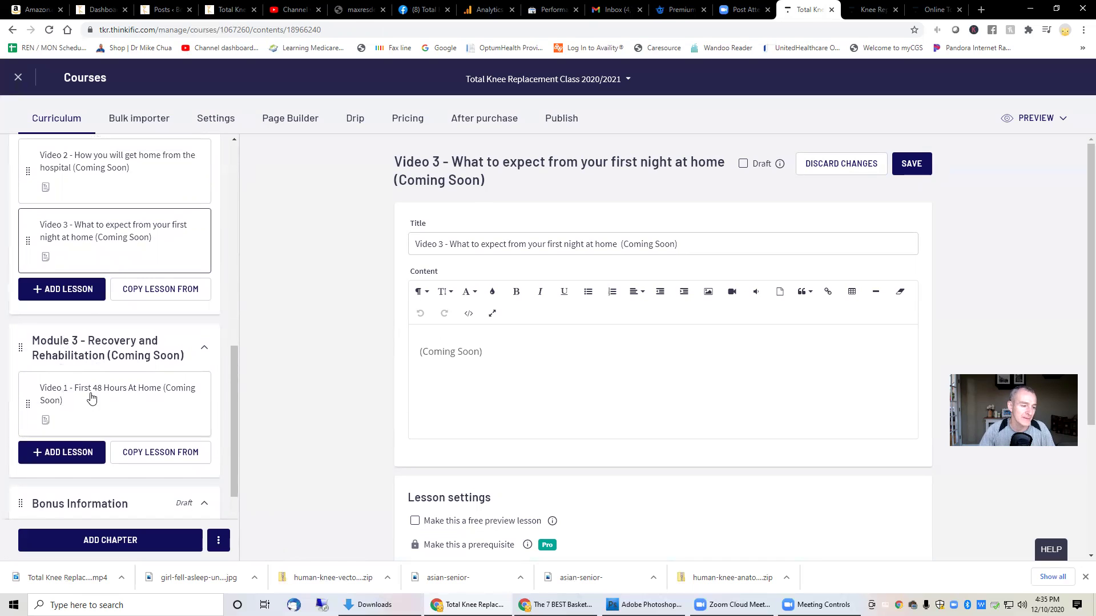
left_click(79, 453)
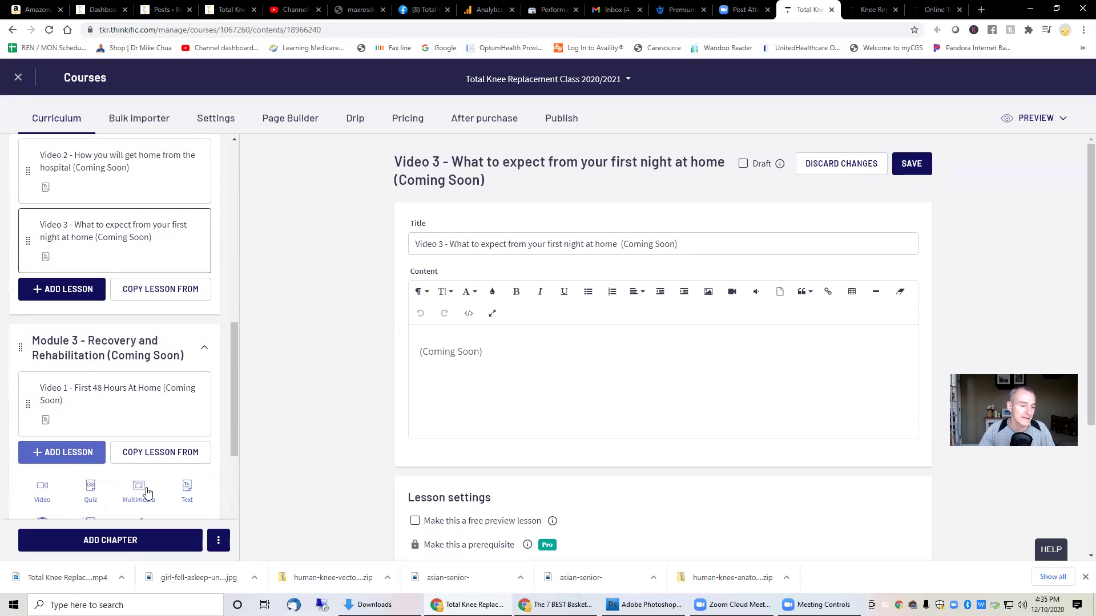
left_click(187, 489)
left_click(438, 228)
type("Video 2")
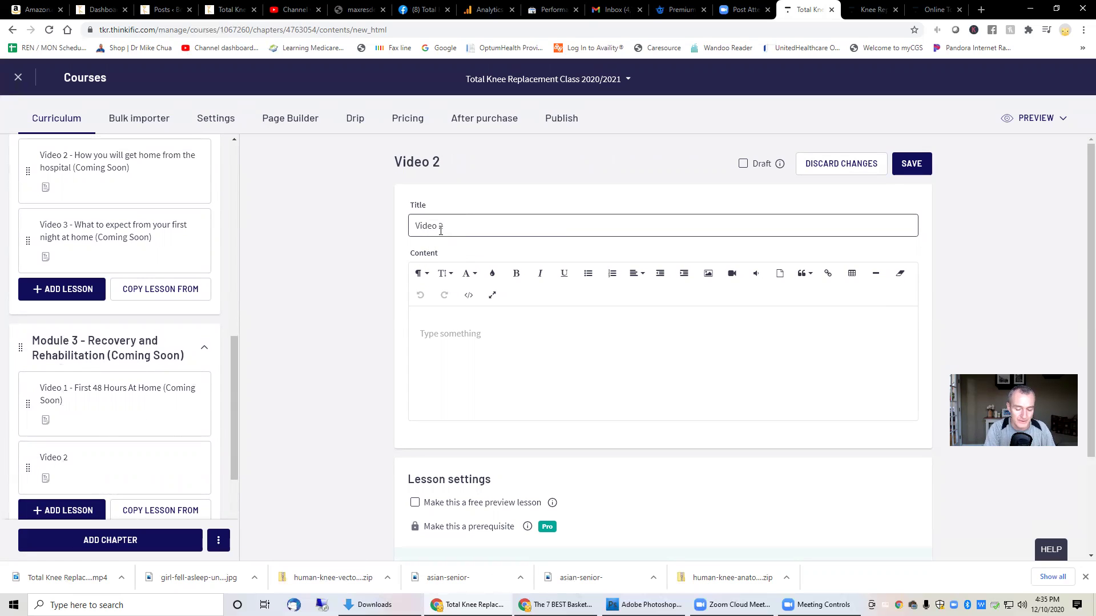
type("Exercises to perform during")
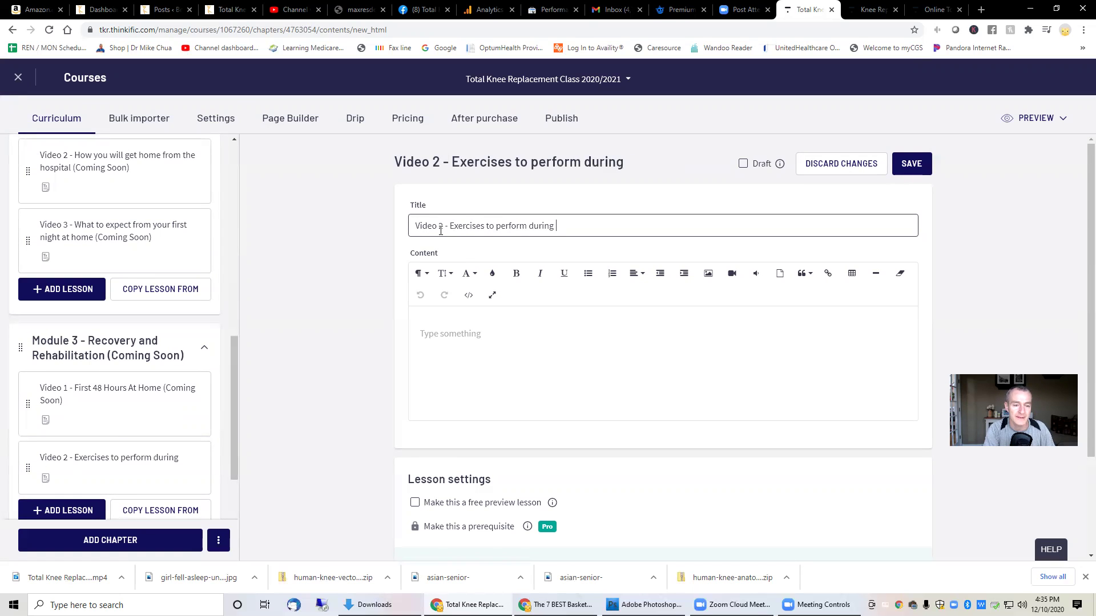
type(" Week 1")
- Append "(Coming Soon)" to the title of Module 3's Video 2 lesson, enter it as the content too and save
type("(Coming Soon)")
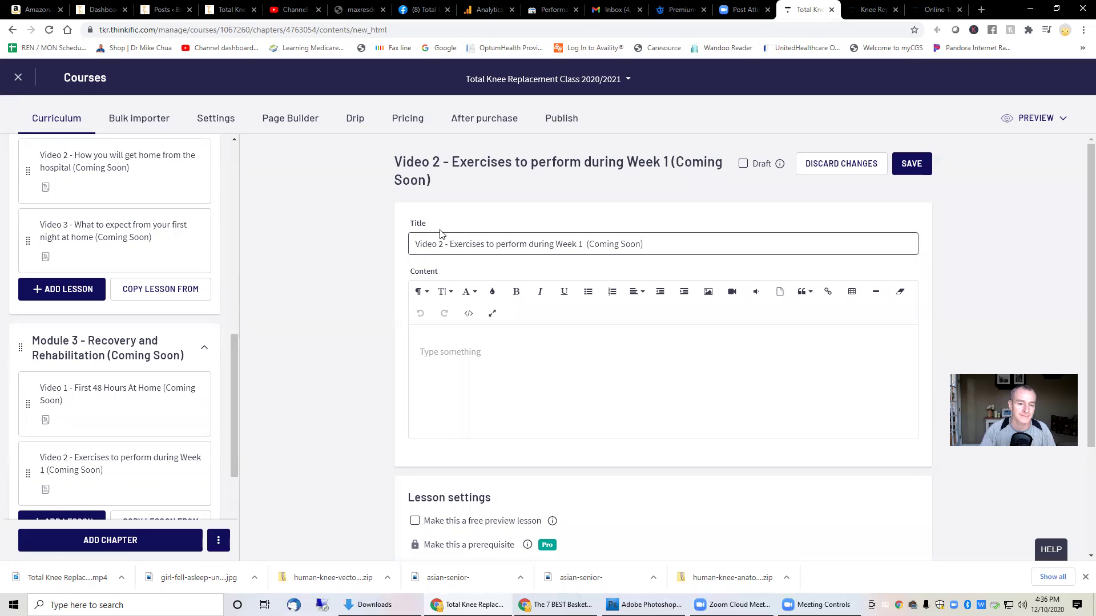
left_click(480, 399)
type("(Coming Soon)")
left_click(911, 164)
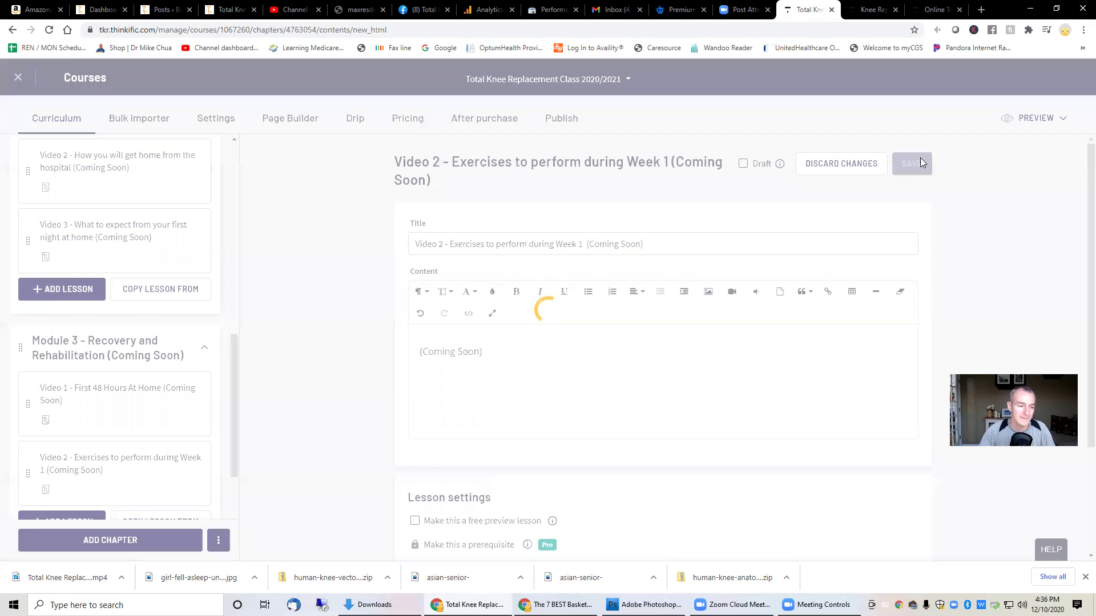
- Add another text lesson to Module 3 titled "Video 3 - Exercises to perform during Week 2-4"
scroll(143, 388, "down", 3)
left_click(85, 350)
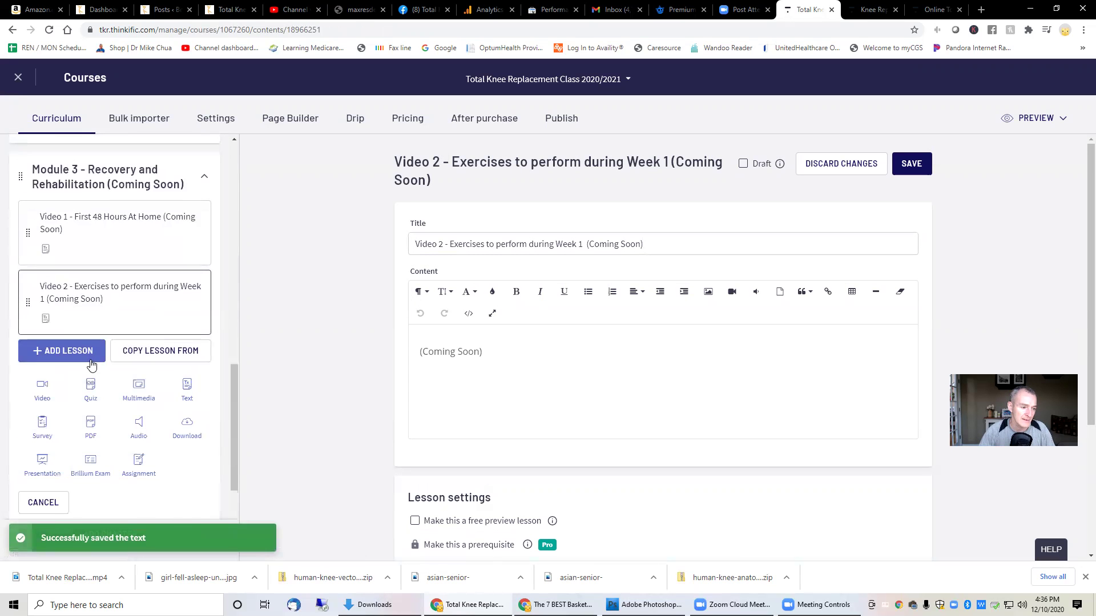
left_click(194, 395)
left_click(477, 227)
type("V")
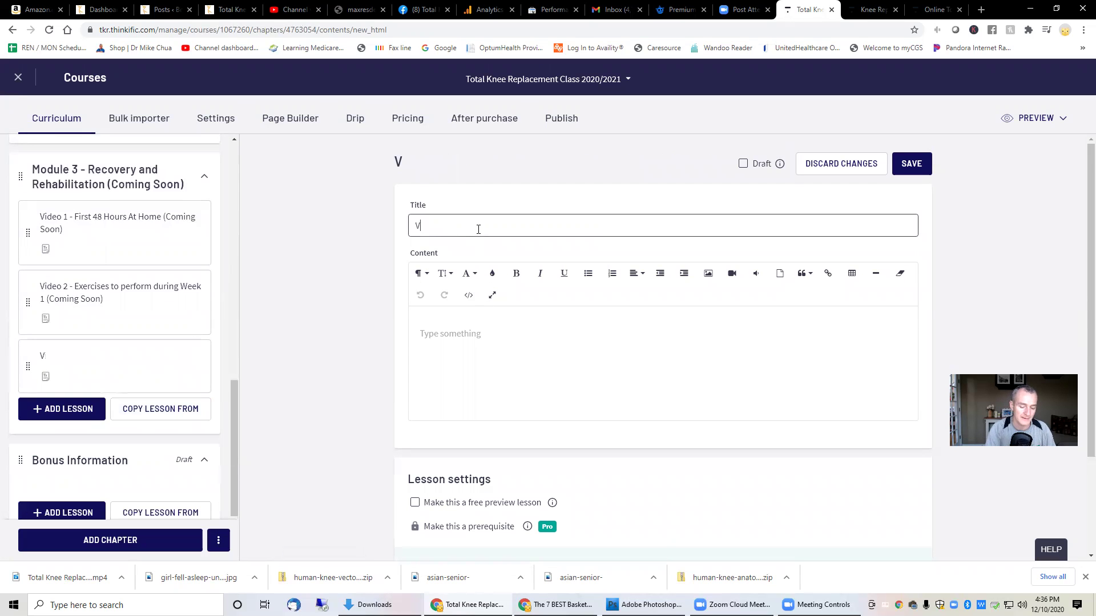
type("ideo ")
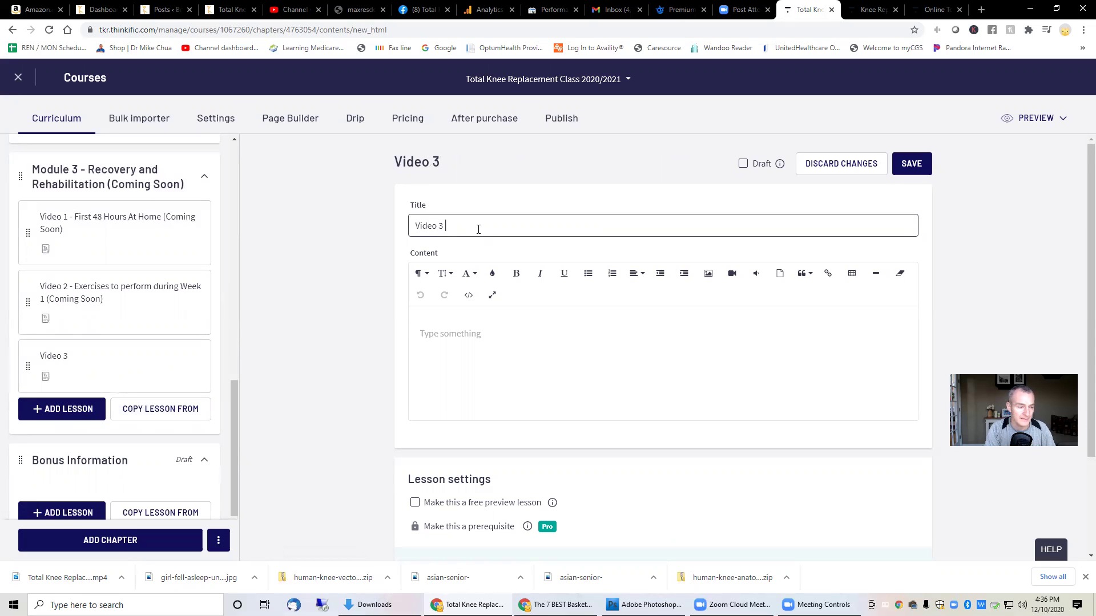
type("3 - Exercises ")
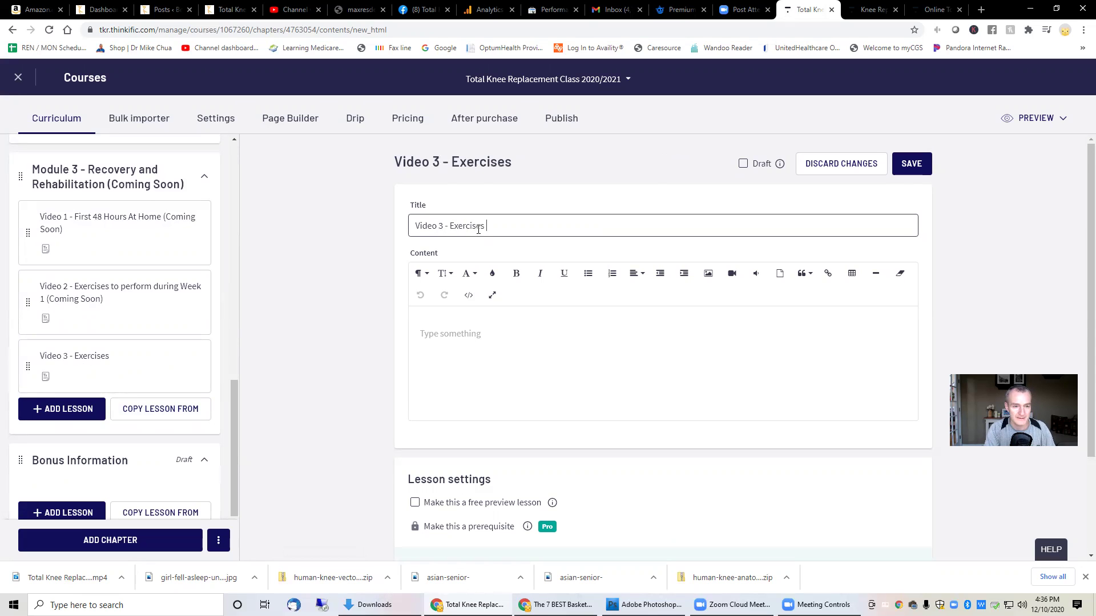
type("to perform d")
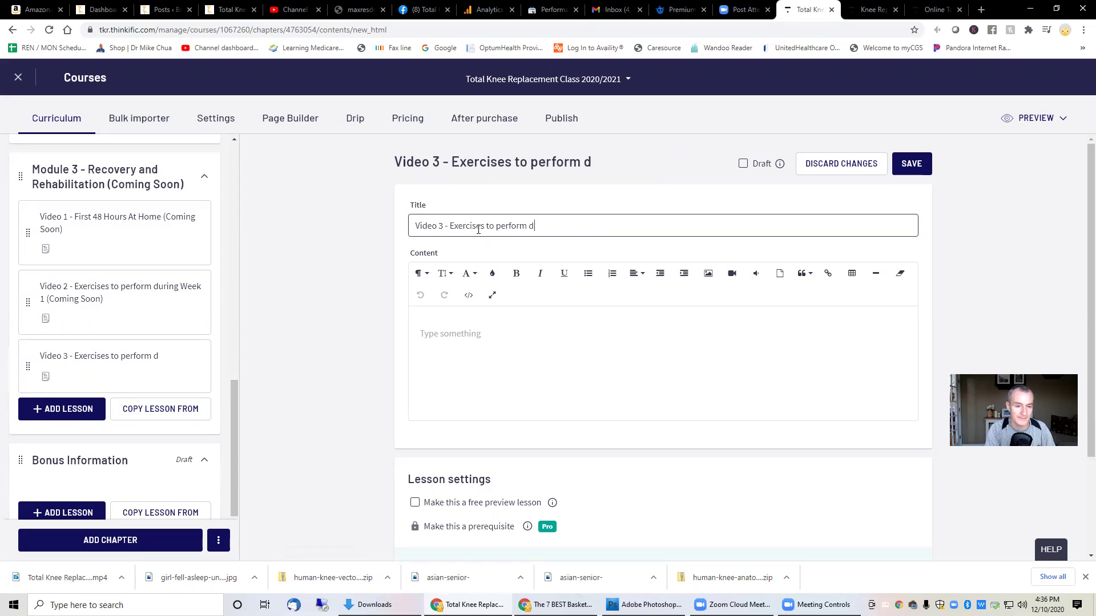
type("uring wee")
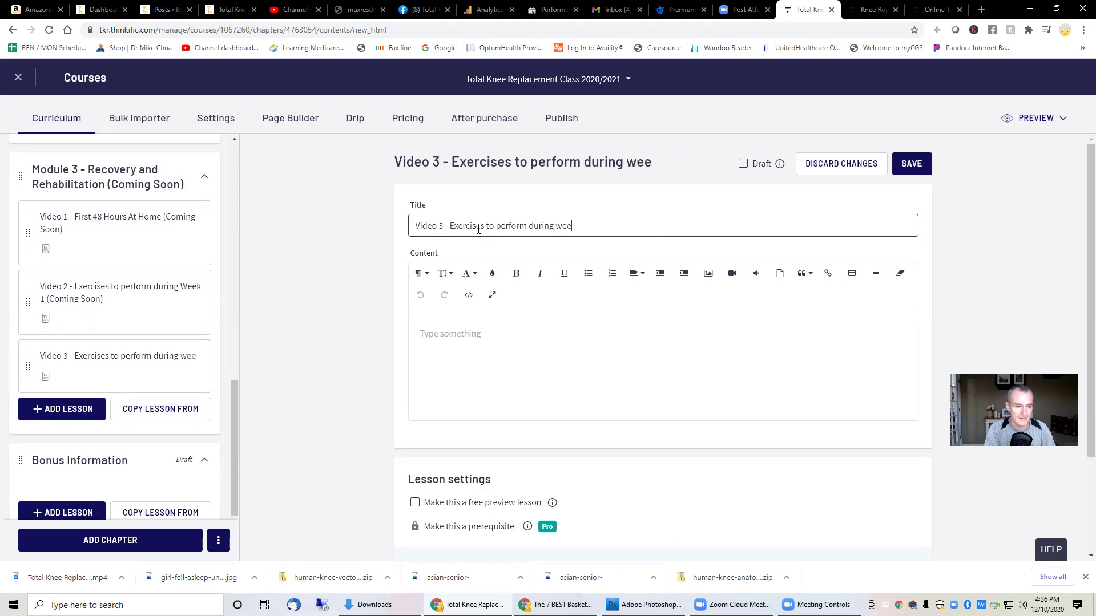
type("Week")
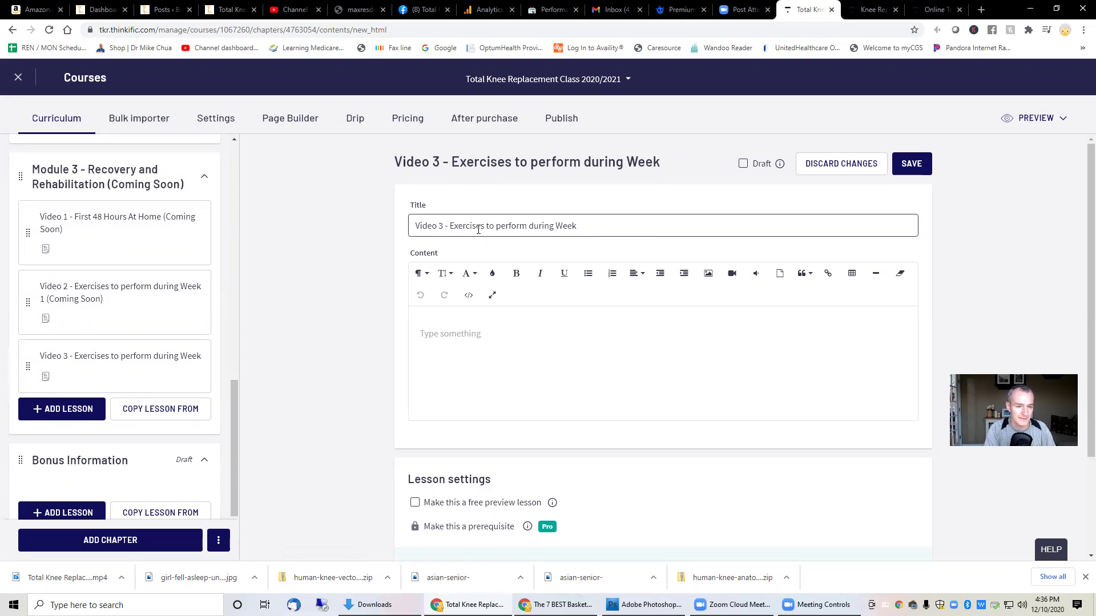
type(" 2-")
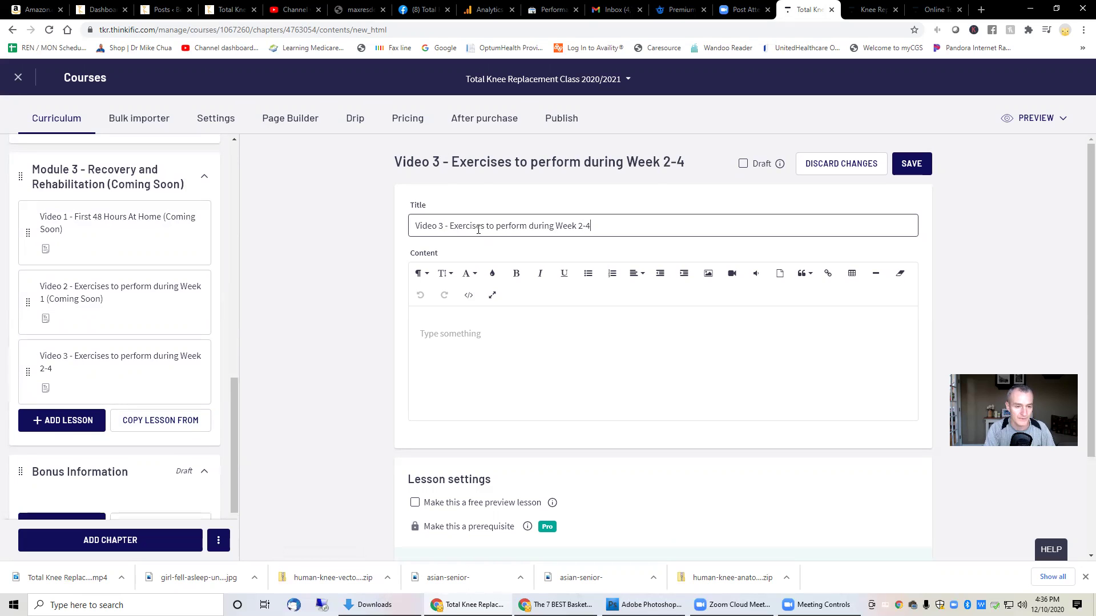
type("4")
- Mark Module 3's Video 3 lesson with "(Coming Soon)" at the end of its title and as its content, and save it
type("(Coming Soon)")
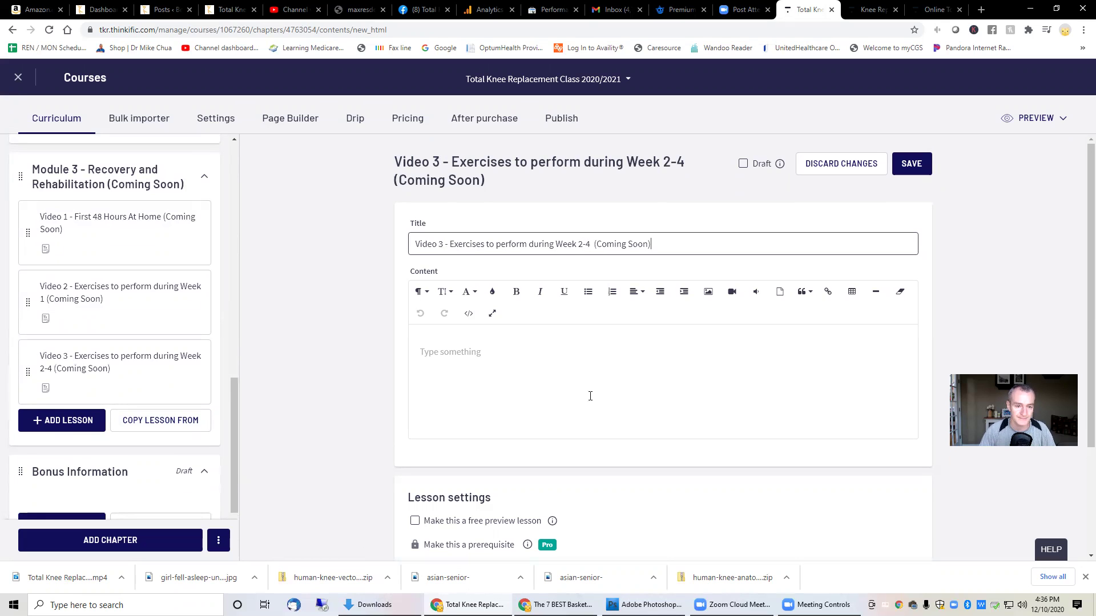
type("(Coming Soon)")
left_click(909, 164)
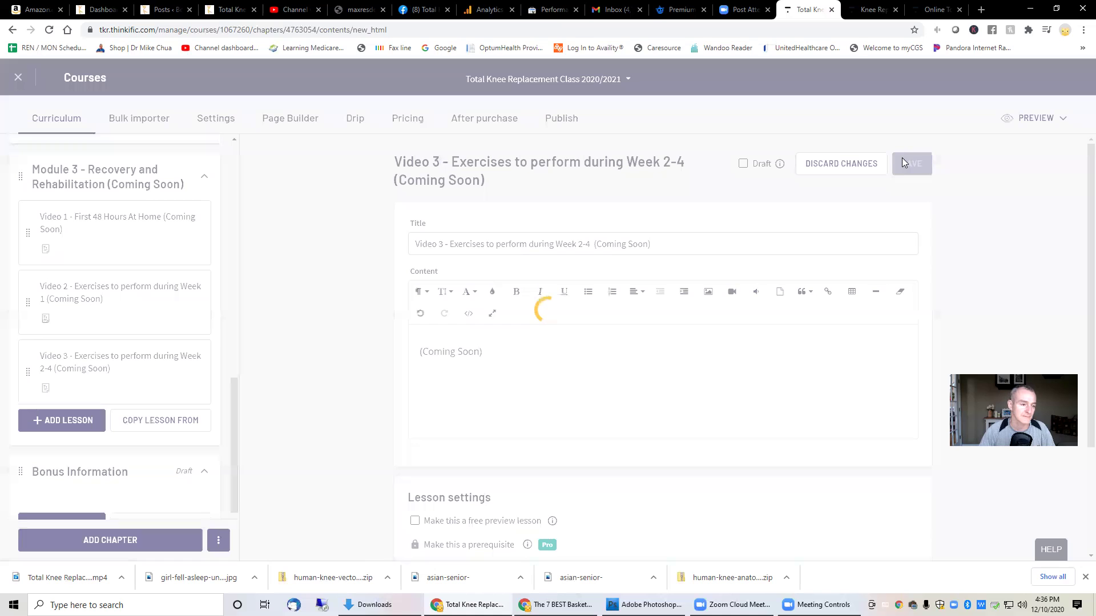
- Add a text lesson to Module 3 titled "Video 4 - Exercises to perform during Week 5-8"
left_click(69, 420)
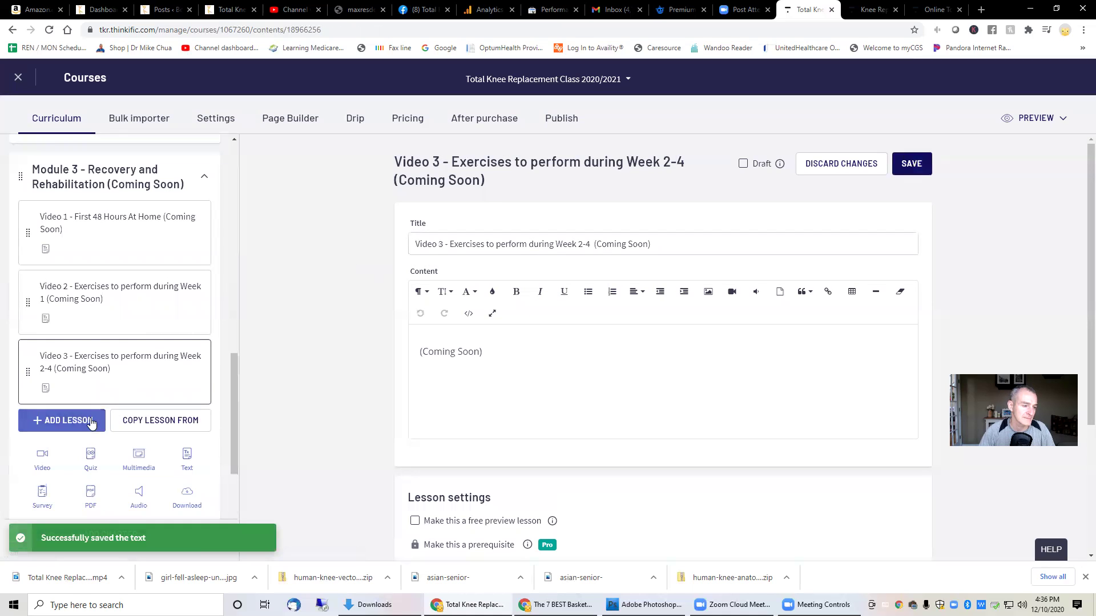
left_click(188, 459)
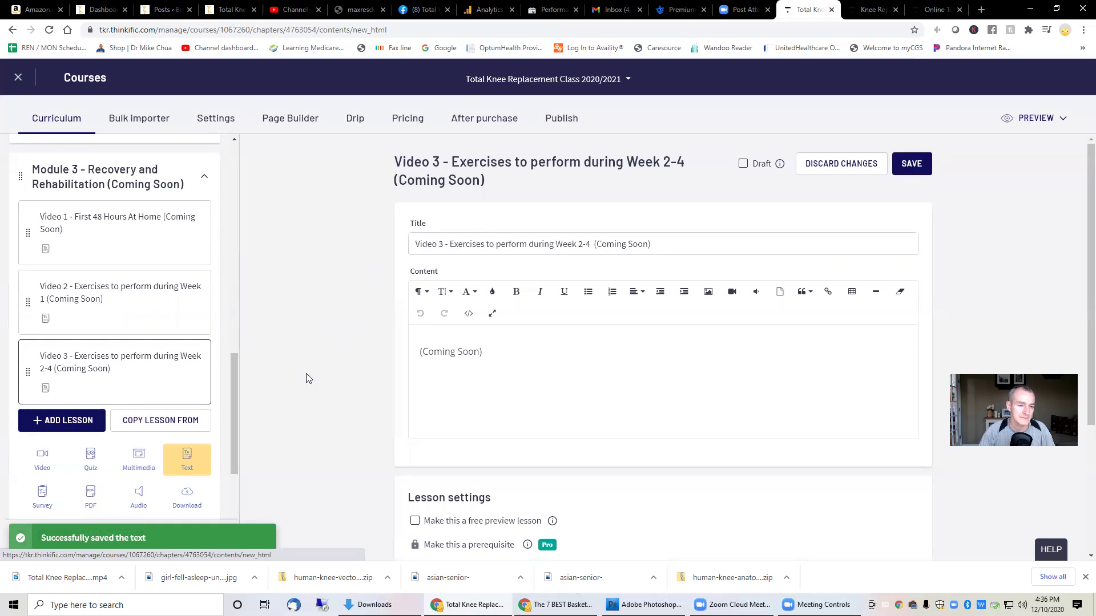
left_click(458, 231)
type("Video ")
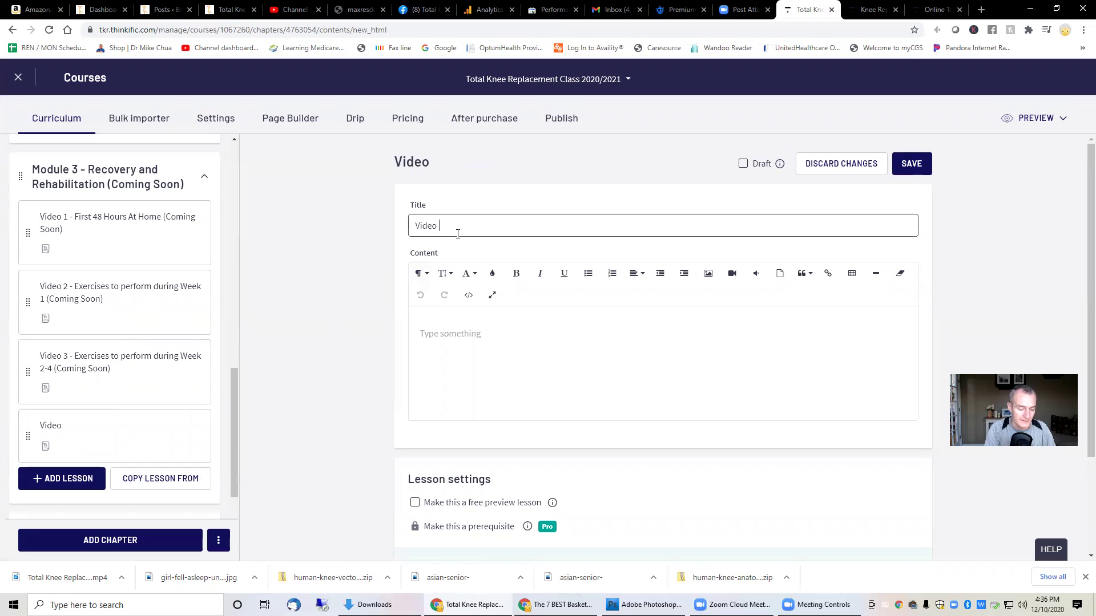
type("4 - Exercis")
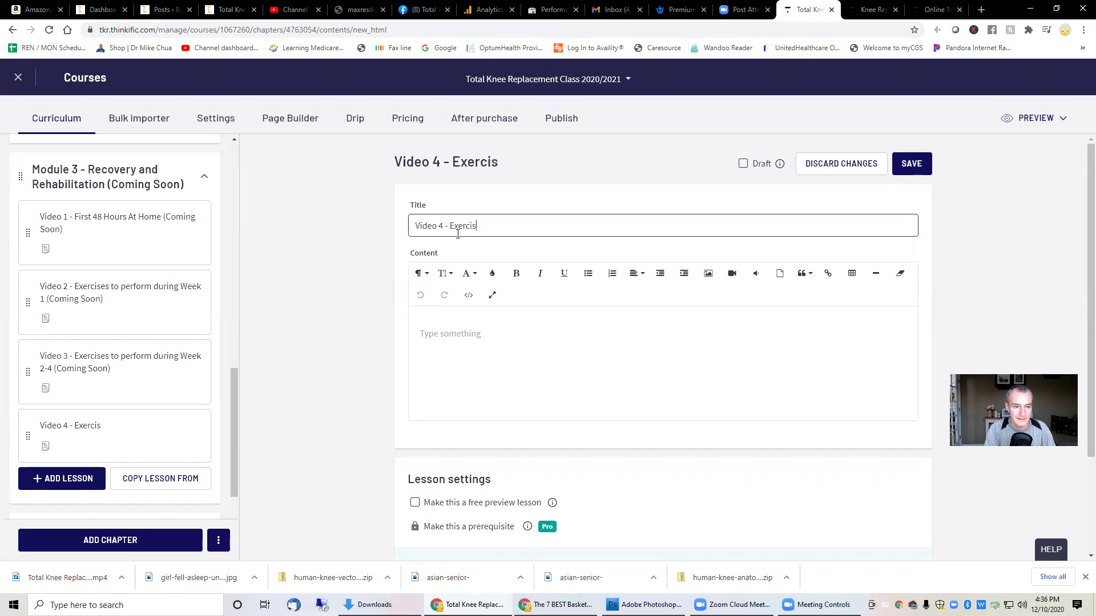
type("es to perform during wee")
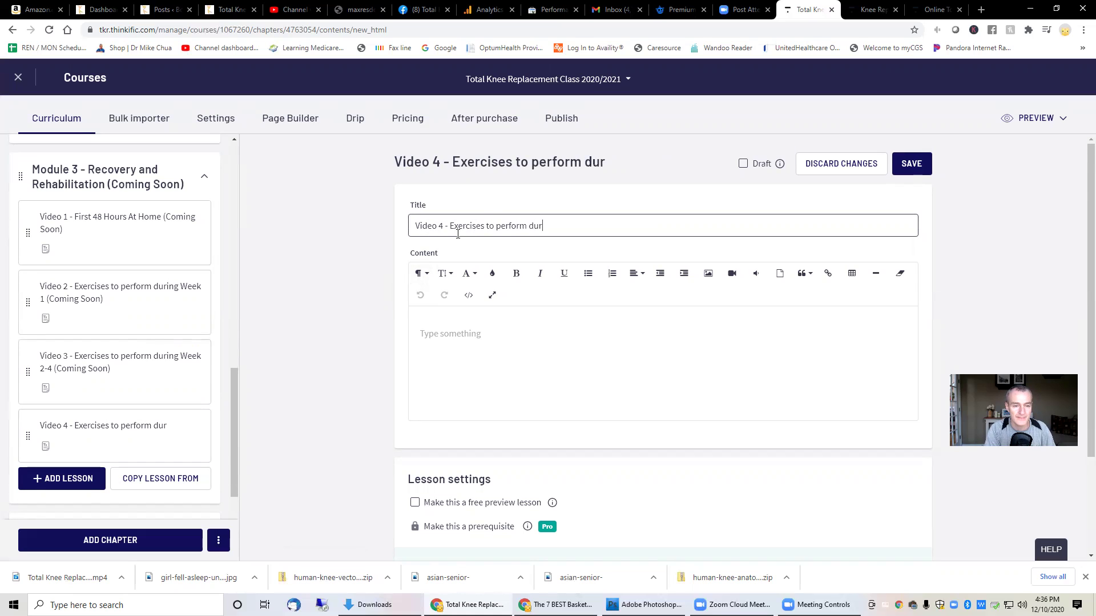
key("BackSpace")
key("BackSpace")
type("We")
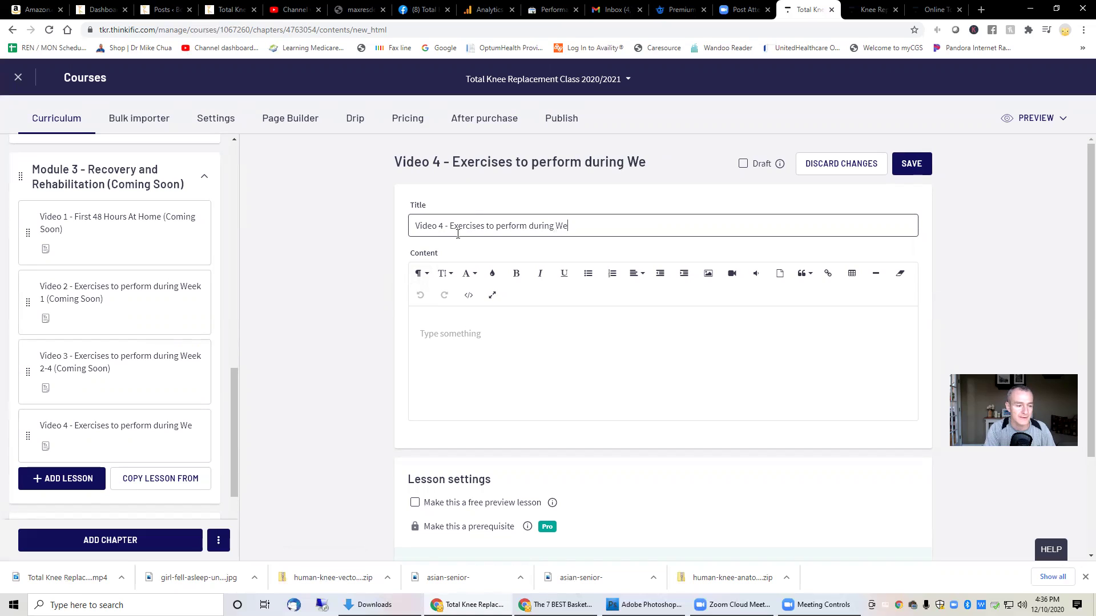
type("ek 5")
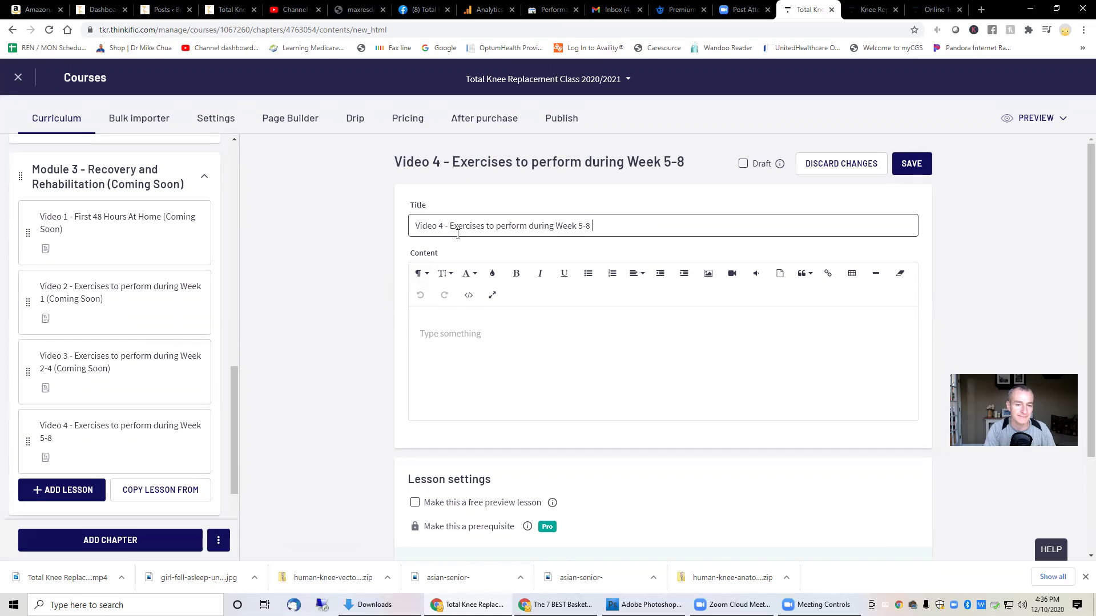
type("-8")
- Append "(Coming Soon)" to the Video 4 lesson's title, enter the same text as its content and save the lesson
type("(Coming Soon)")
left_click(594, 353)
type("(Coming Soon)")
left_click(901, 165)
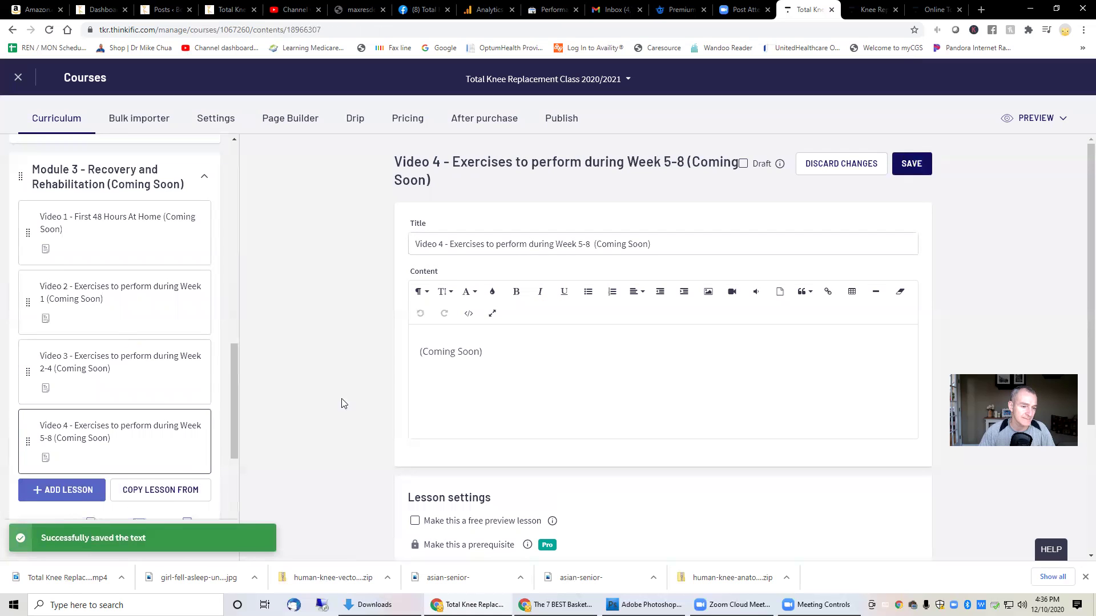
- Add another text lesson to Module 3 titled "Video 5 Exercises to perform during week 6-12"
scroll(270, 453, "down", 3)
left_click(61, 489)
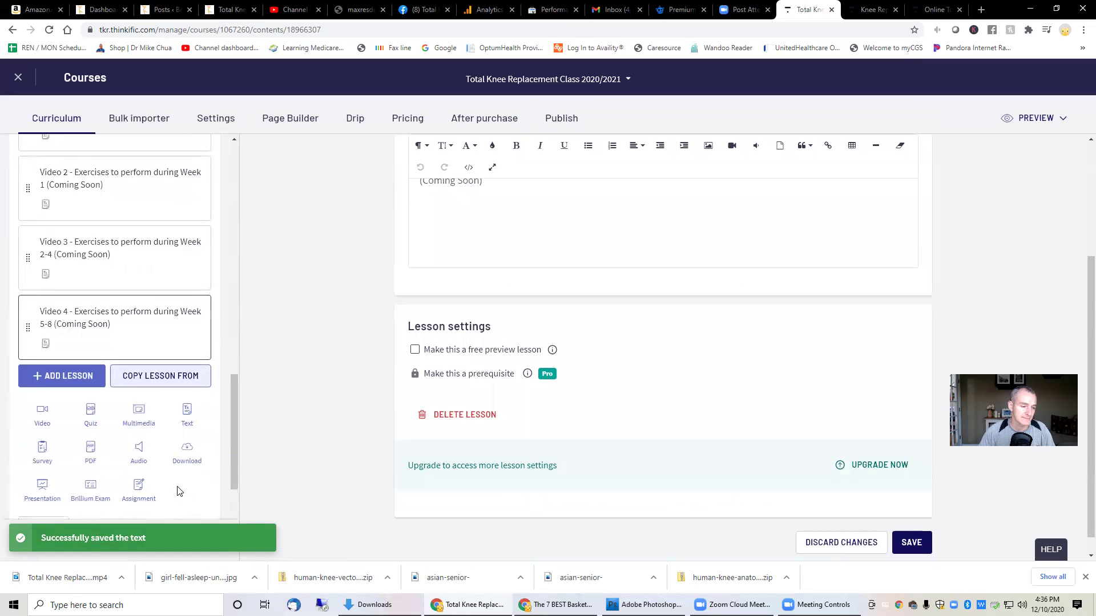
left_click(188, 416)
left_click(491, 231)
type("Exercise")
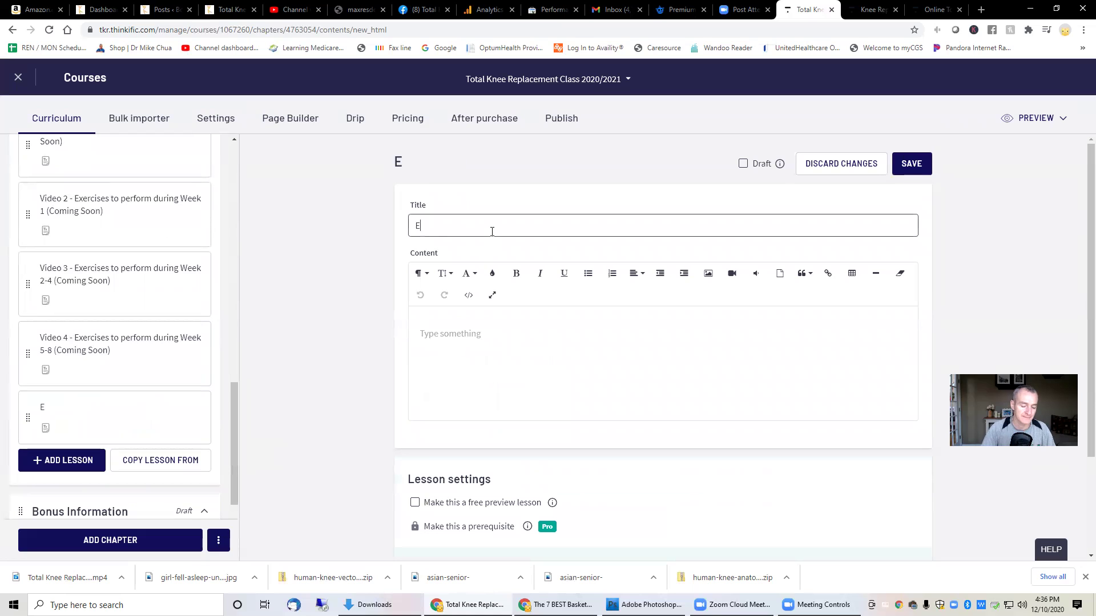
key("BackSpace")
key("BackSpace")
key("BackSpace")
key("BackSpace")
key("BackSpace")
key("BackSpace")
key("BackSpace")
type("Video 5 Exercises to perform during week")
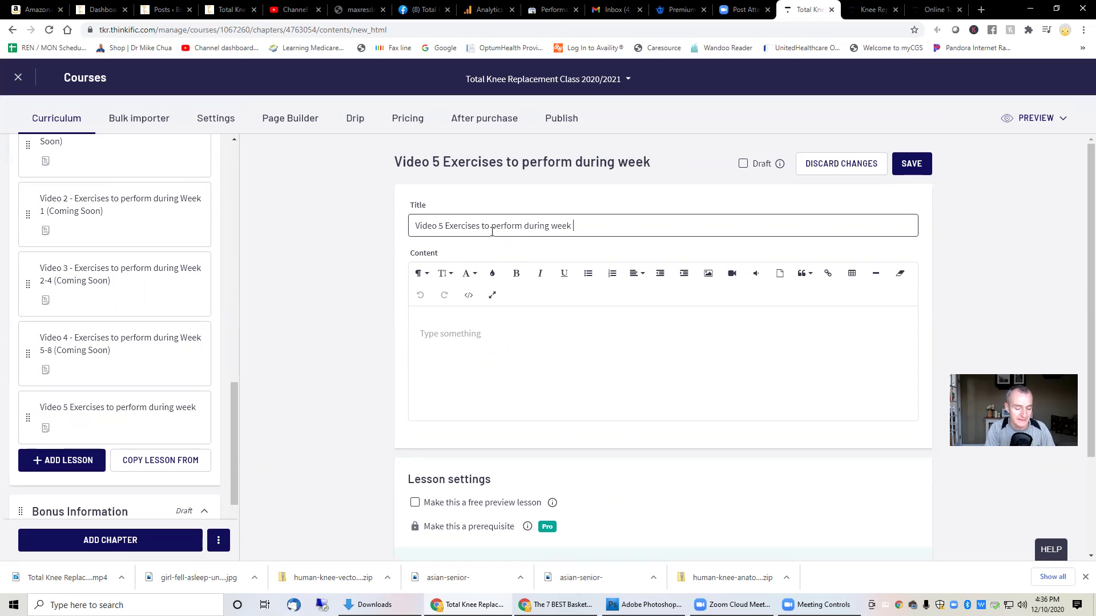
type(" 6-12")
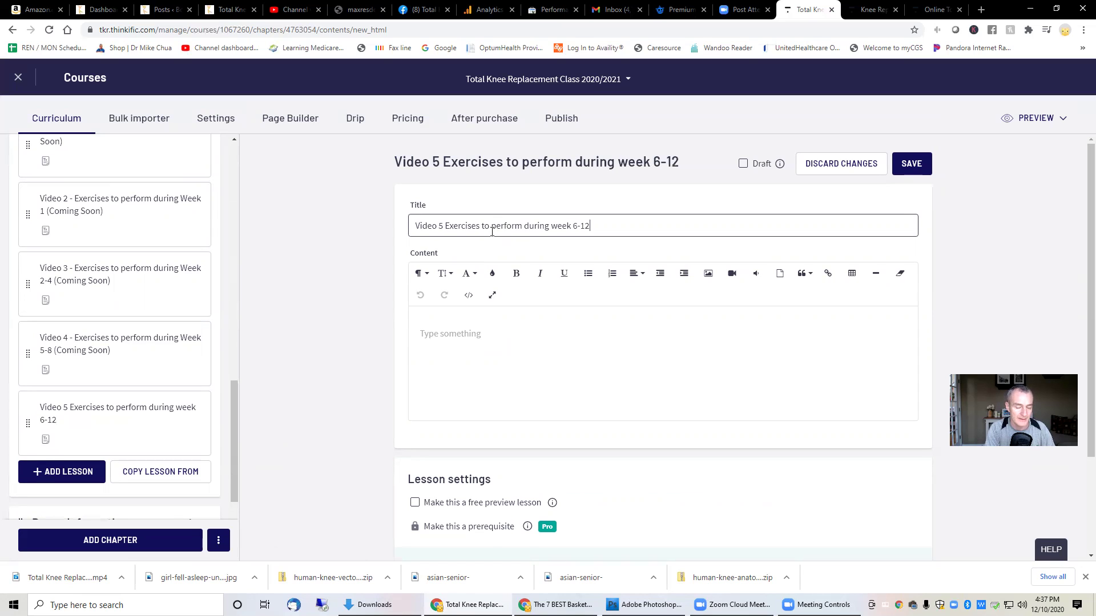
- Add "(Coming Soon)" and a dash after "Video 5" to the lesson title, enter "(Coming Soon)" as content and save
type("(Coming Soon)")
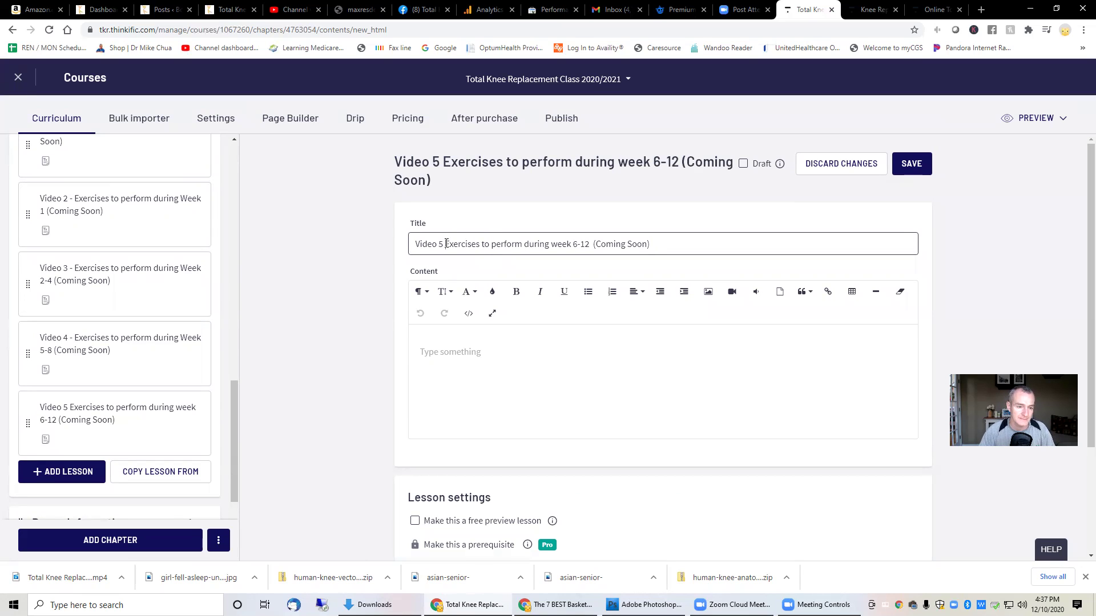
type("-")
left_click(510, 404)
type("(Coming Soon)")
left_click(909, 163)
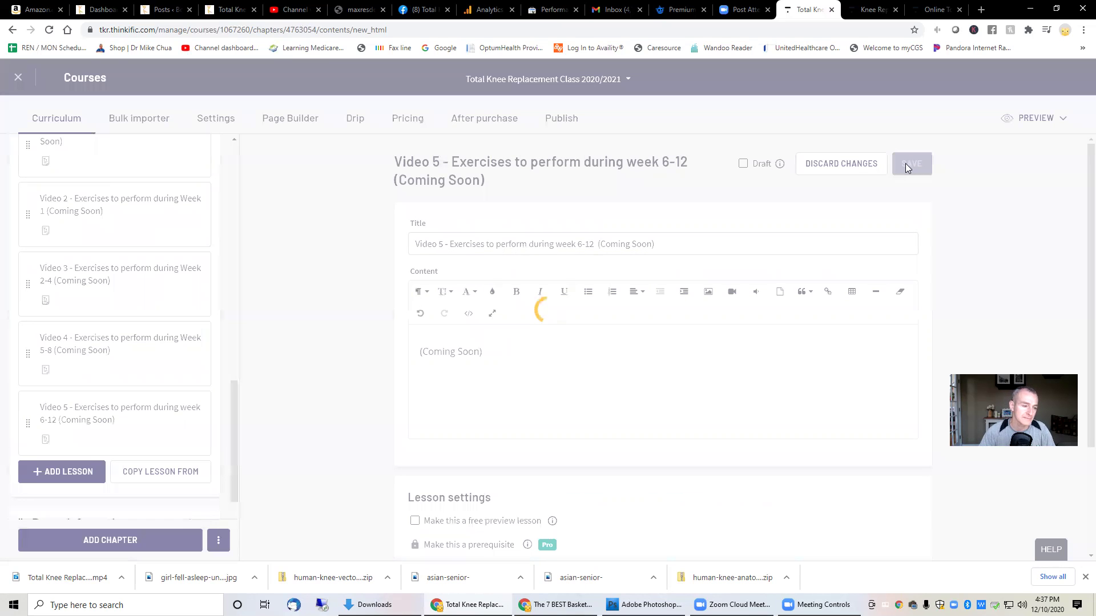
- Add a text lesson titled "TENS for Pain Relief" to the Bonus Information chapter
scroll(71, 436, "down", 3)
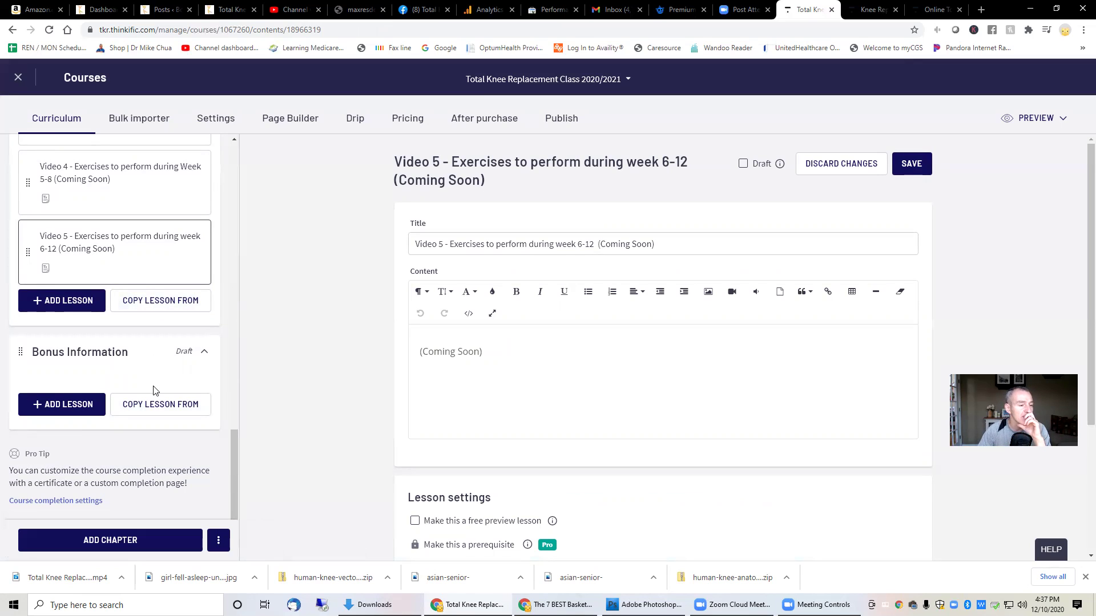
left_click(69, 413)
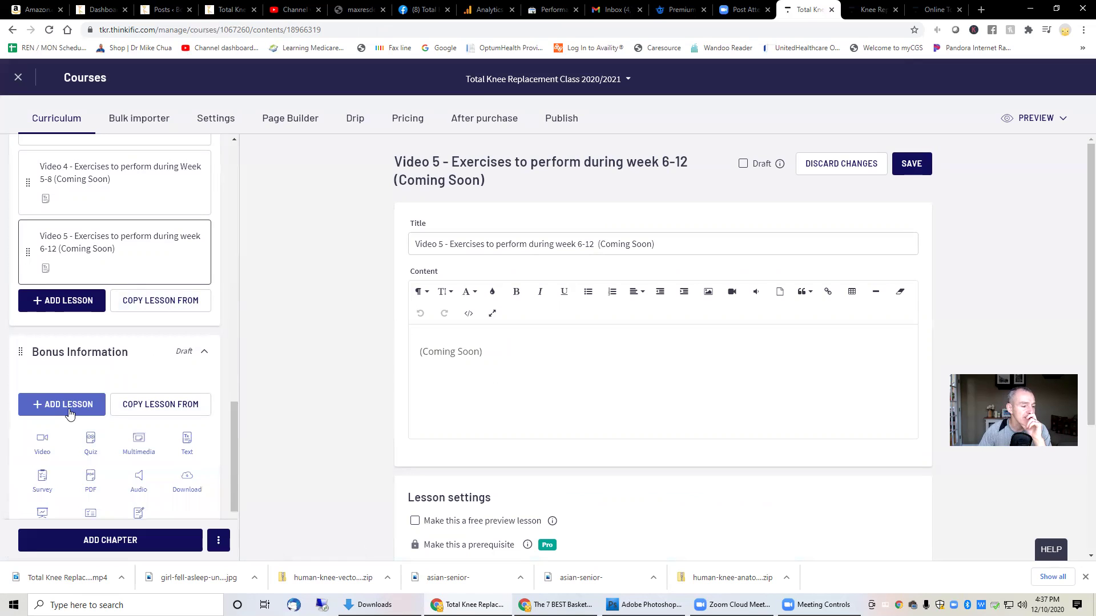
left_click(180, 446)
left_click(483, 229)
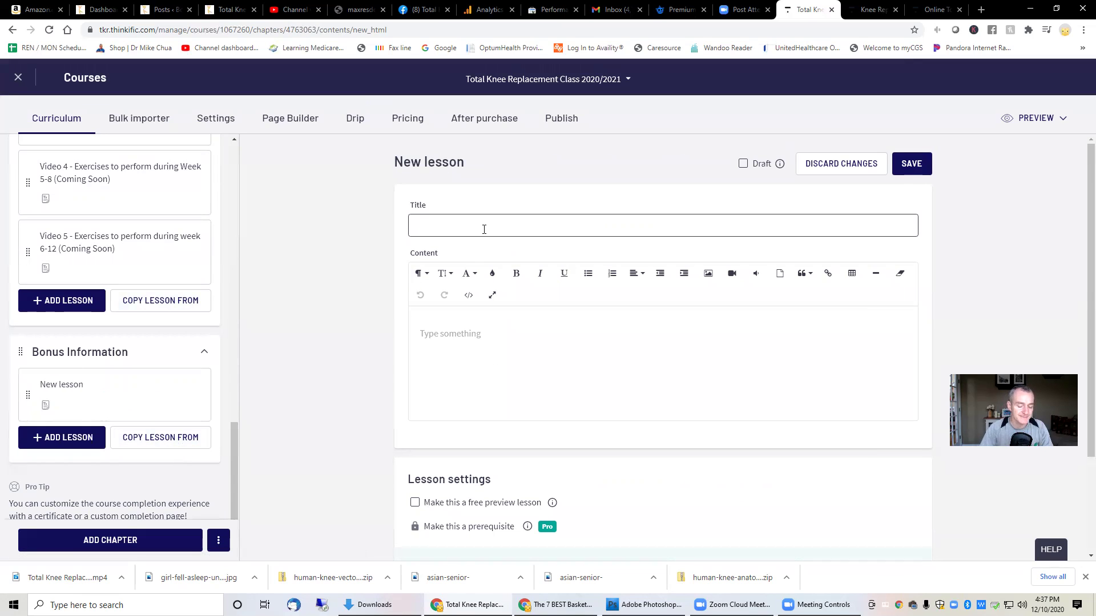
type("Tu")
key("BackSpace")
type("E")
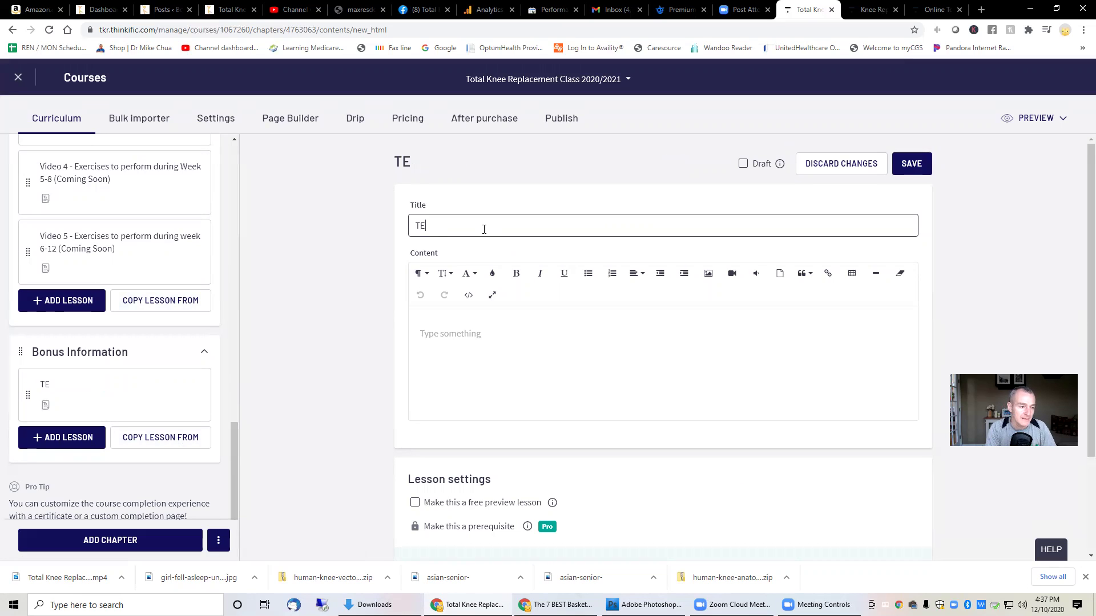
type("NS fo")
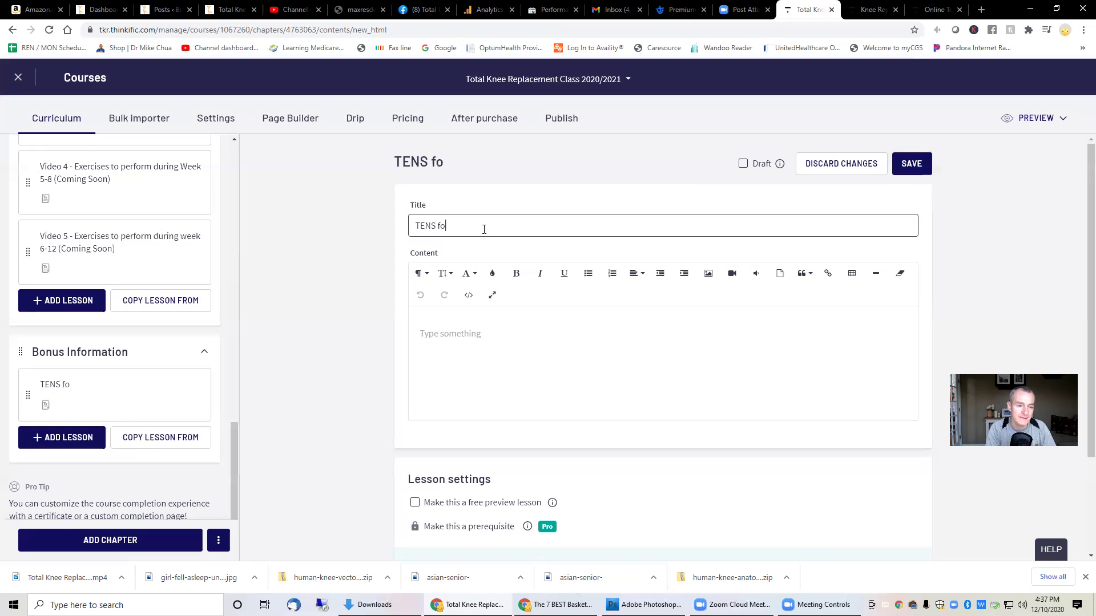
type("r Pain Management")
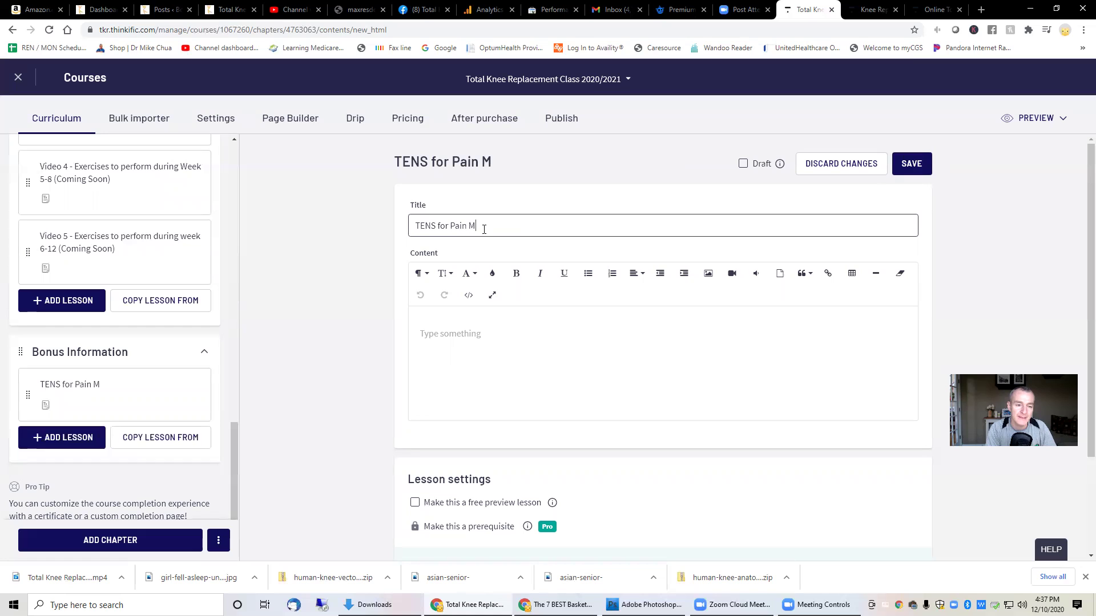
key("BackSpace")
key("BackSpace")
key("BackSpace")
key("BackSpace")
key("BackSpace")
key("BackSpace")
key("BackSpace")
key("BackSpace")
key("BackSpace")
key("BackSpace")
type("Relief")
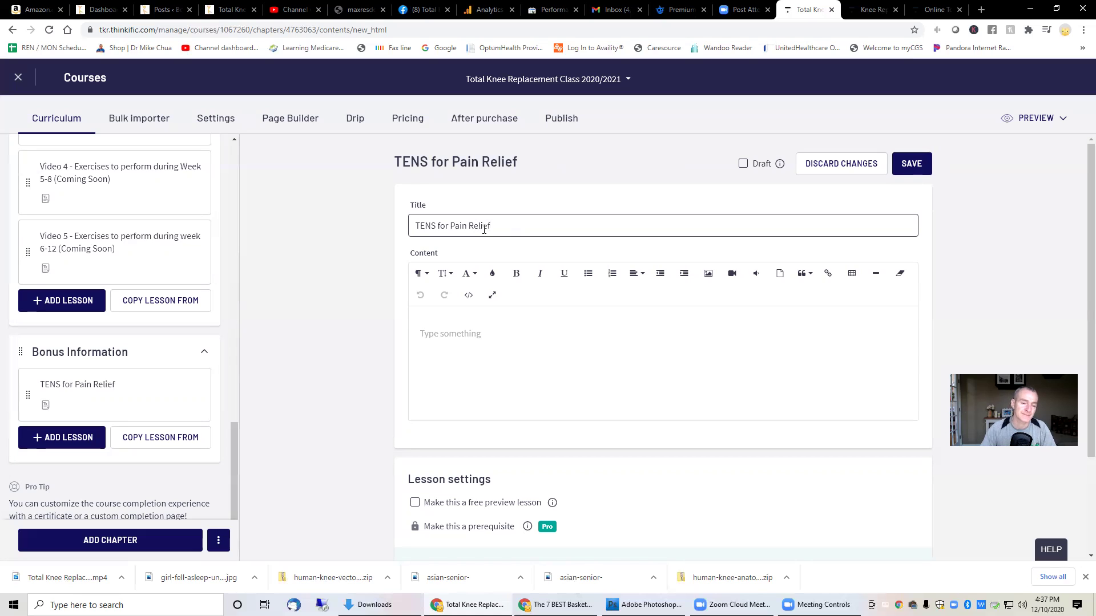
left_click(548, 342)
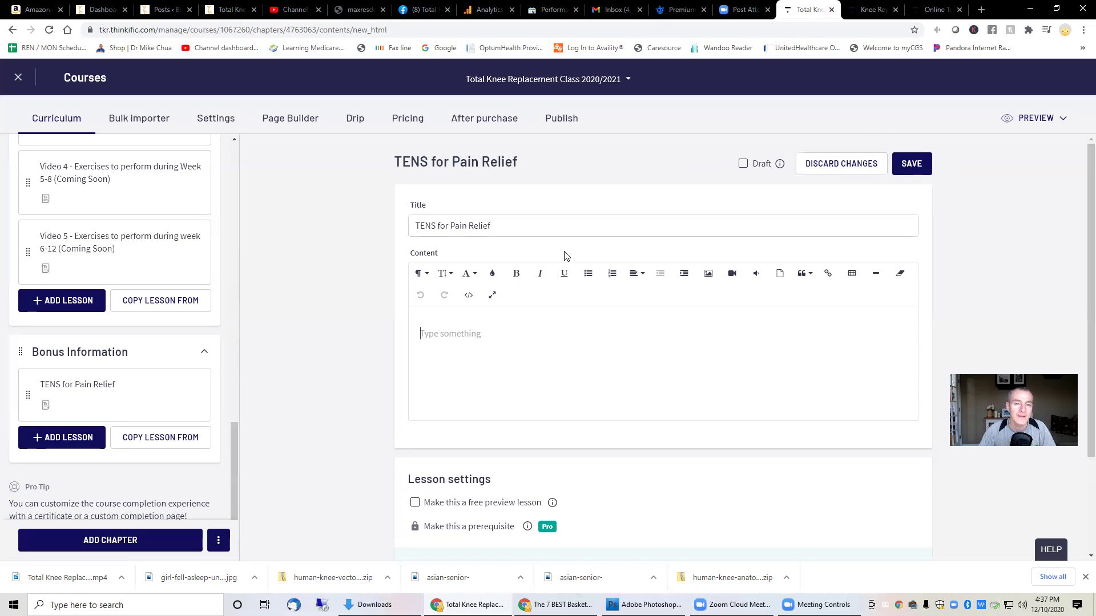
- Switch to YouTube Studio, search for "tens" and copy the link of the "TENS Unit after a total knee replacement STOP Pain" video
left_click(295, 10)
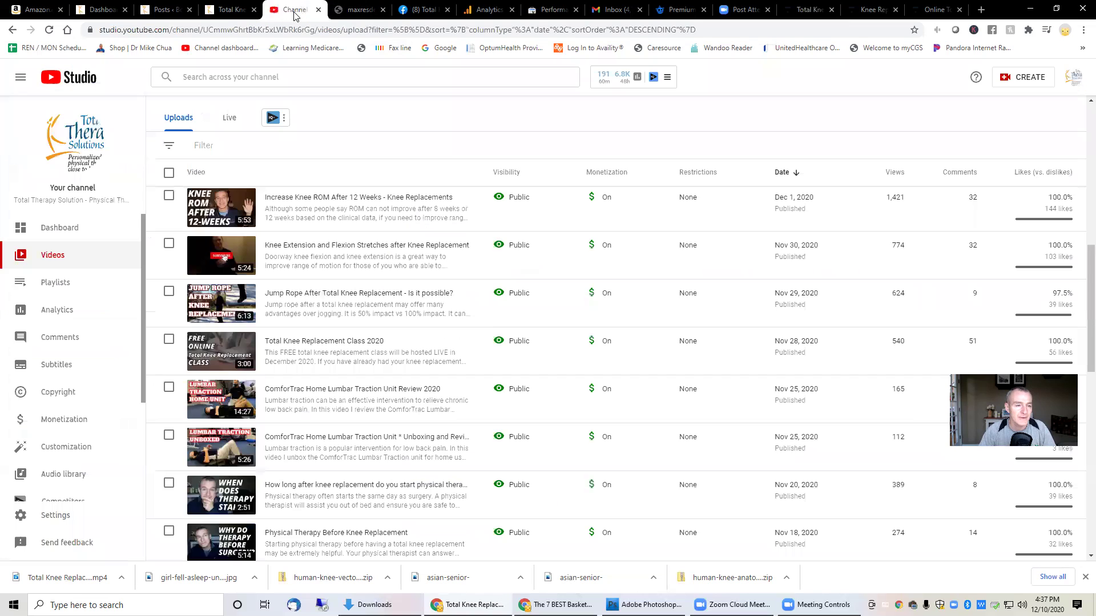
left_click(274, 78)
type("tens")
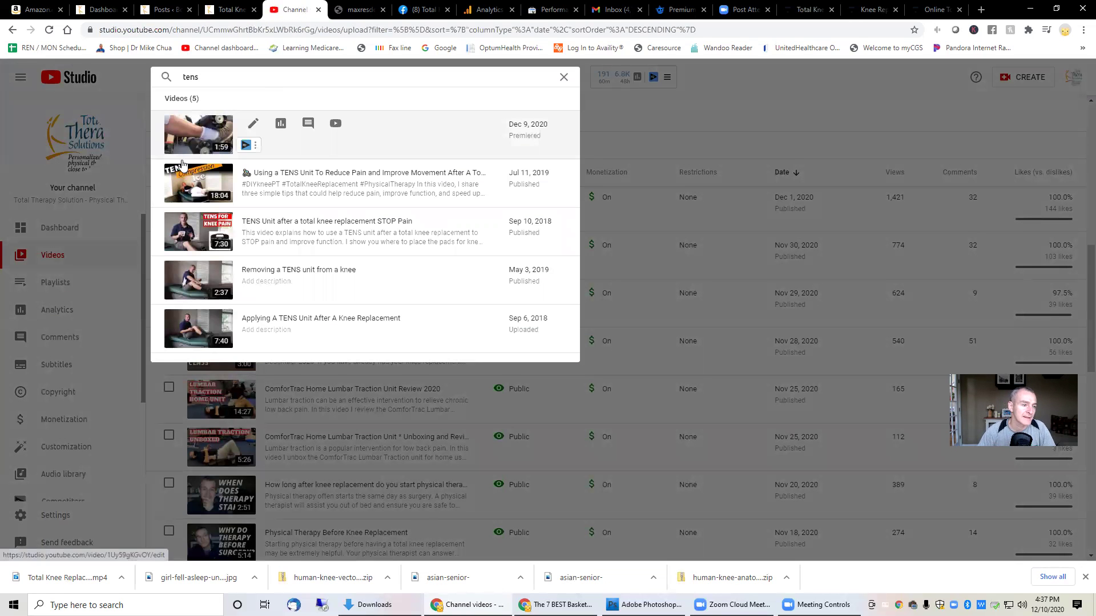
left_click(209, 236)
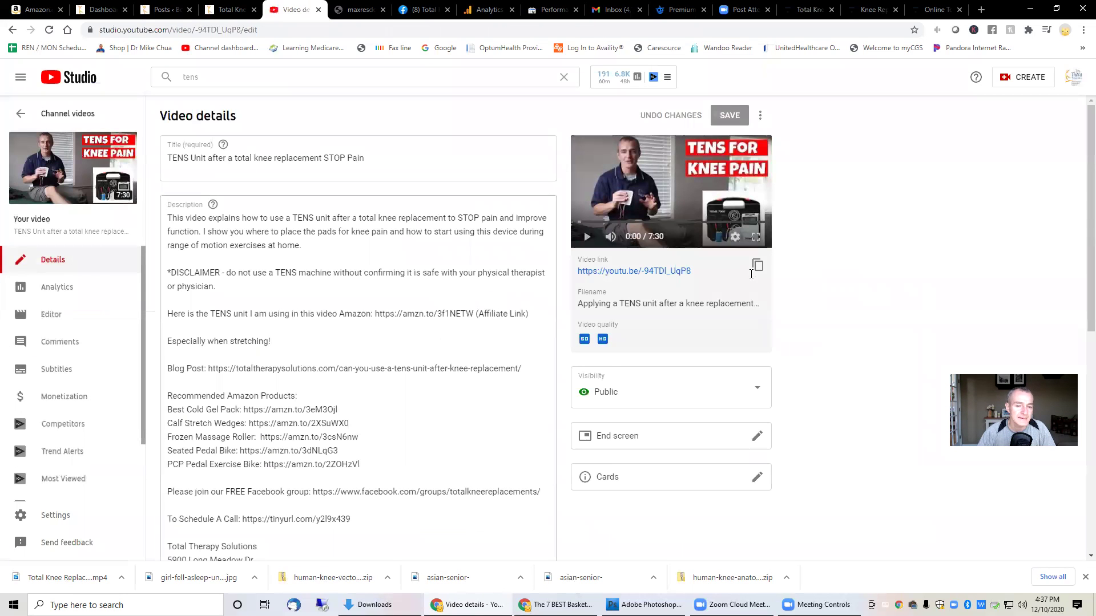
left_click(747, 267)
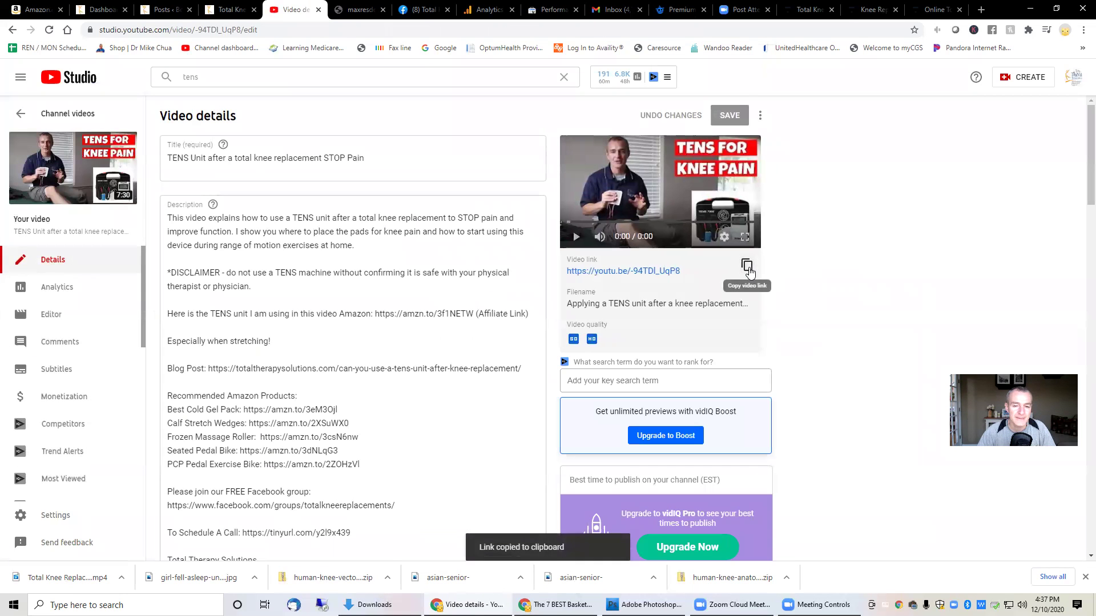
- Close the two course preview pages and return to the TENS for Pain Relief lesson in Thinkific
left_click(935, 9)
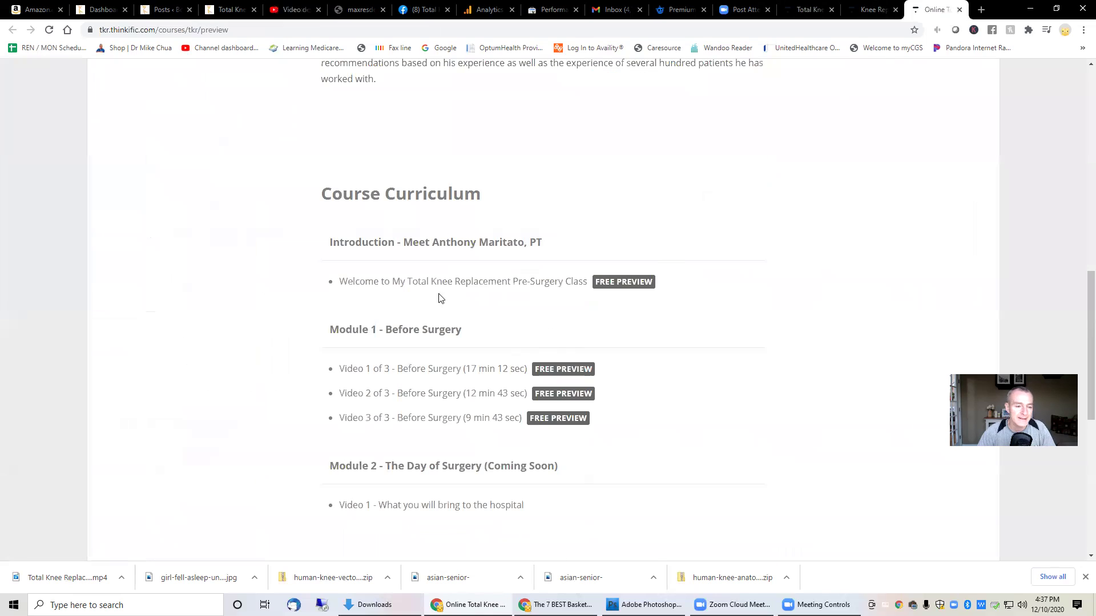
left_click(959, 10)
left_click(959, 11)
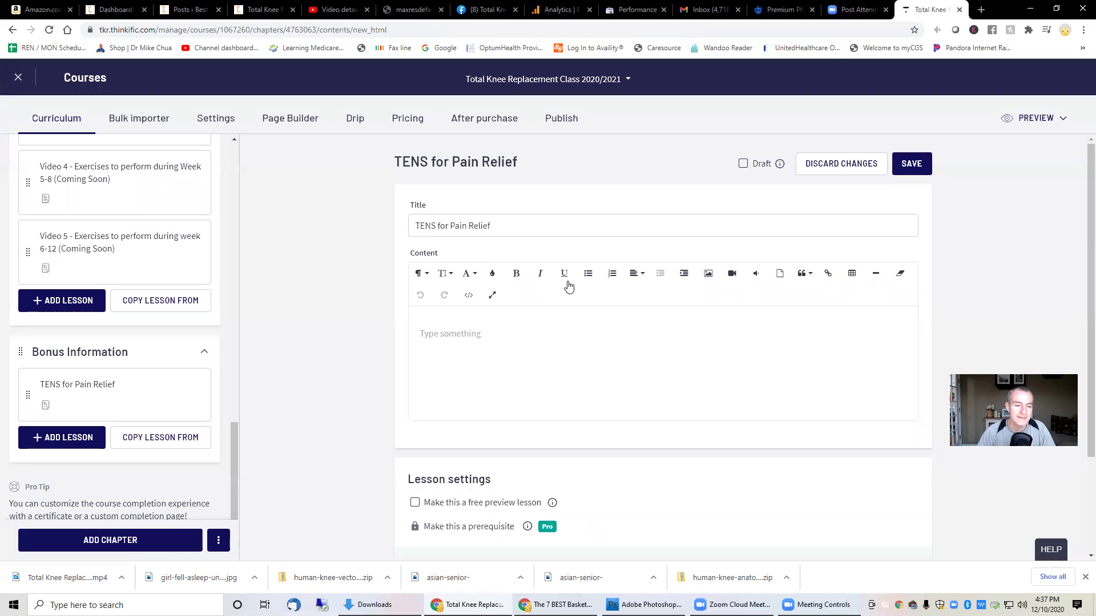
- Embed the copied YouTube video by its URL, centred on a new line in the TENS lesson's content
key("Return")
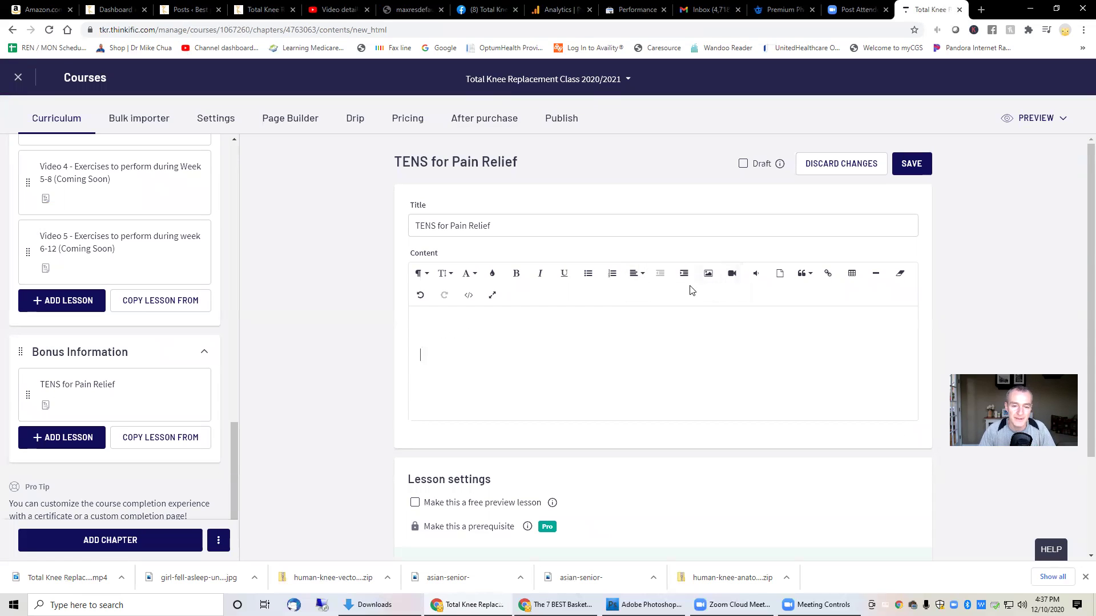
left_click(635, 273)
left_click(644, 309)
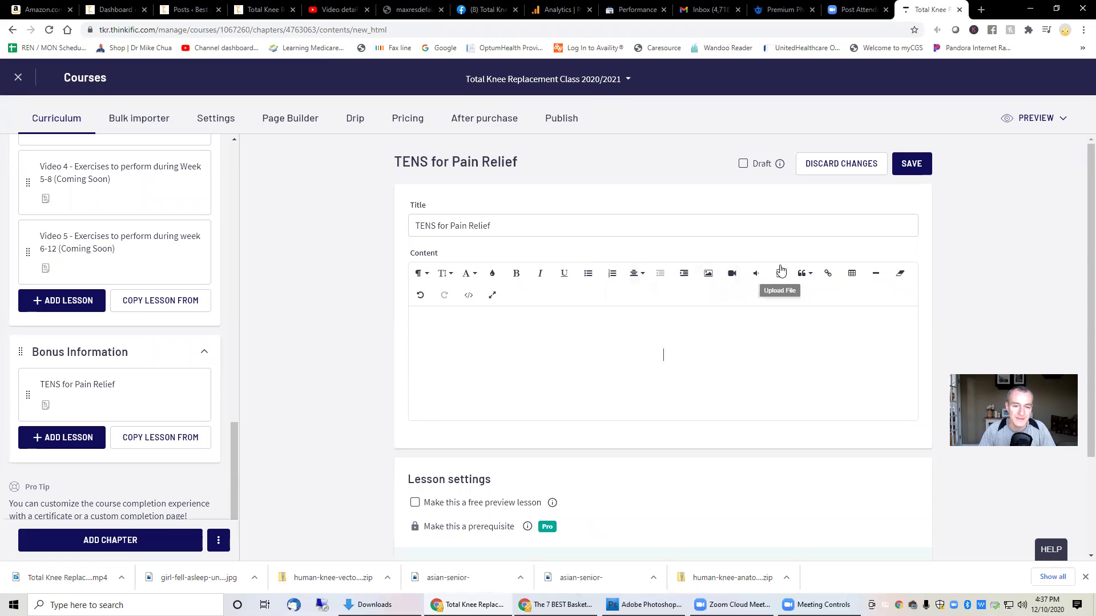
left_click(734, 276)
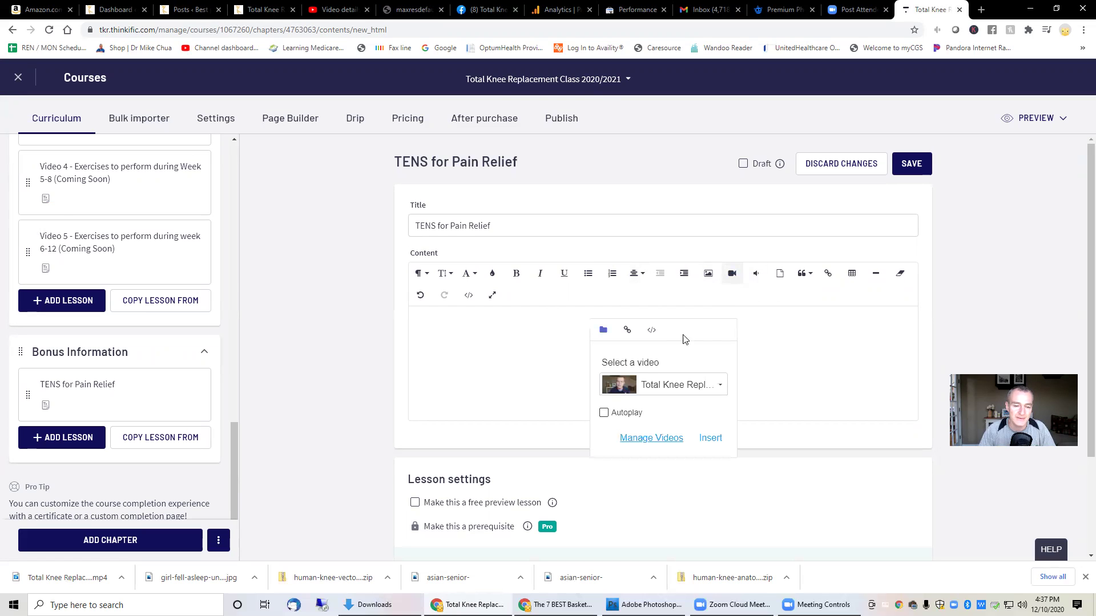
left_click(627, 331)
key("ctrl+v")
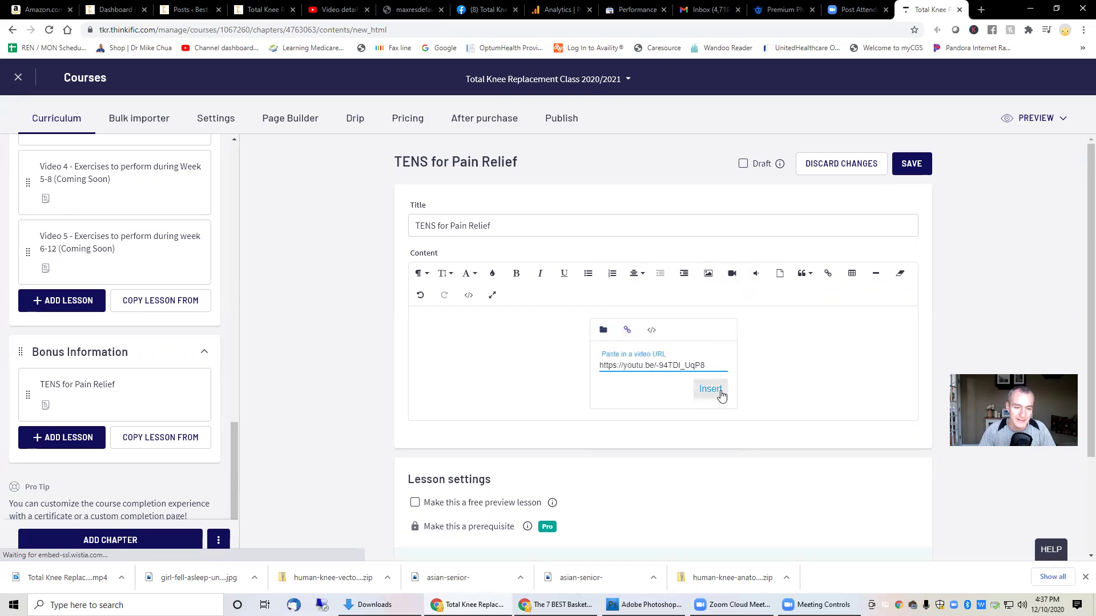
left_click(718, 392)
- Write "TENS may be an effective method for reducing pain while increasing range of motion." above the embedded video
left_click(627, 314)
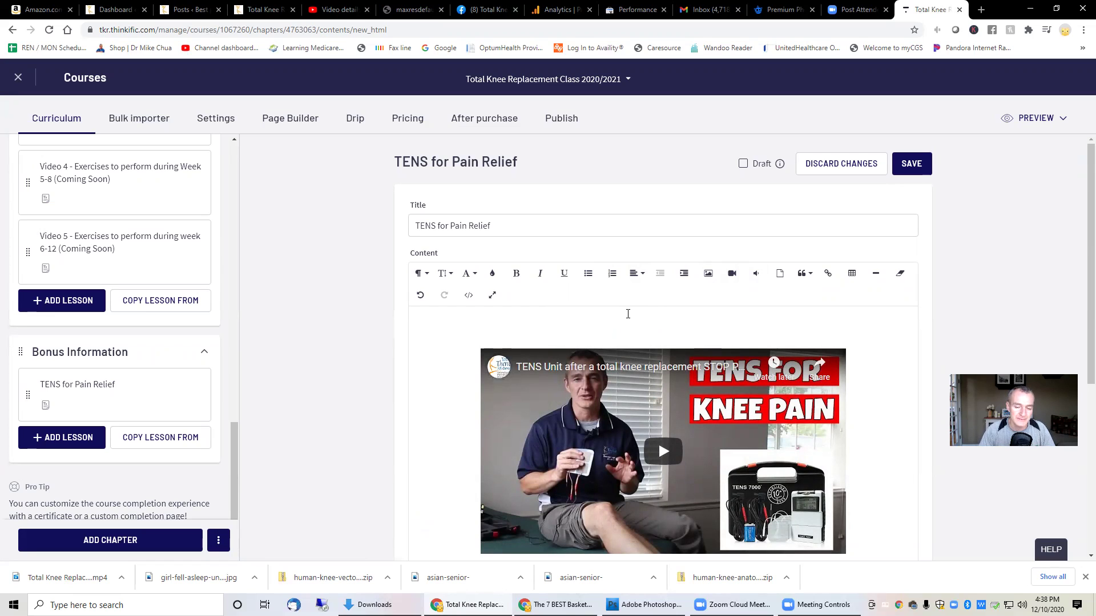
type("TENS may be an effective stra")
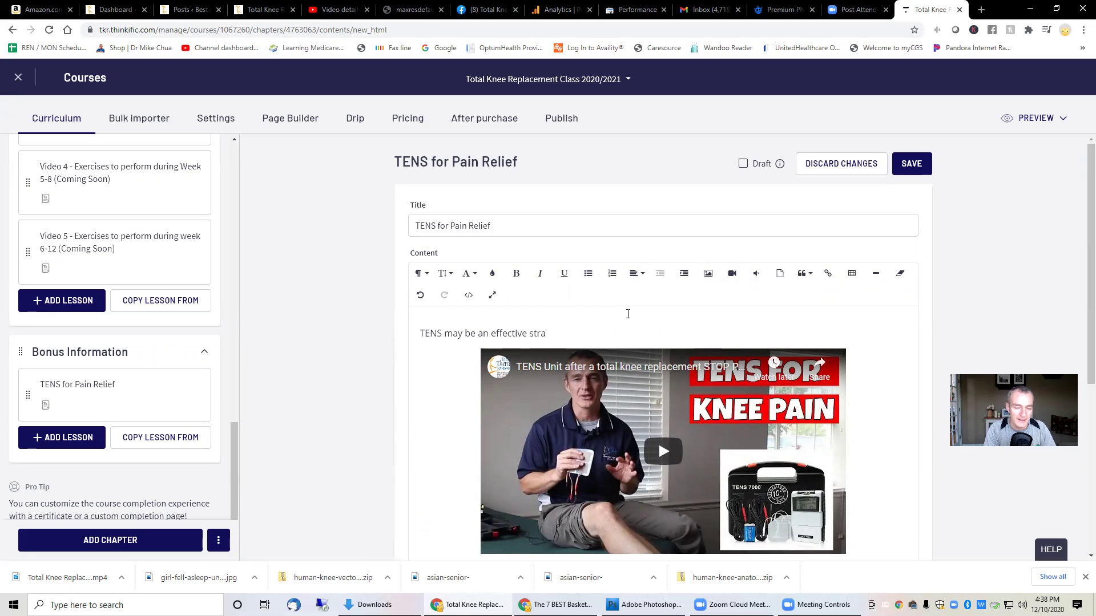
key("ctrl+shift+Left")
key("BackSpace")
type("method for ")
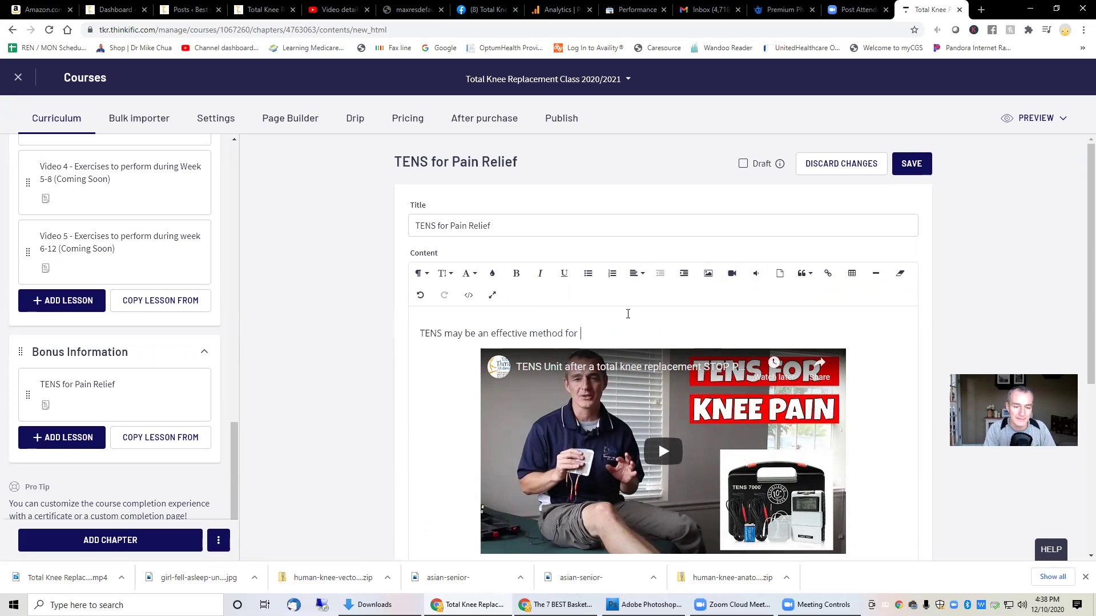
type("reducing pain while inc")
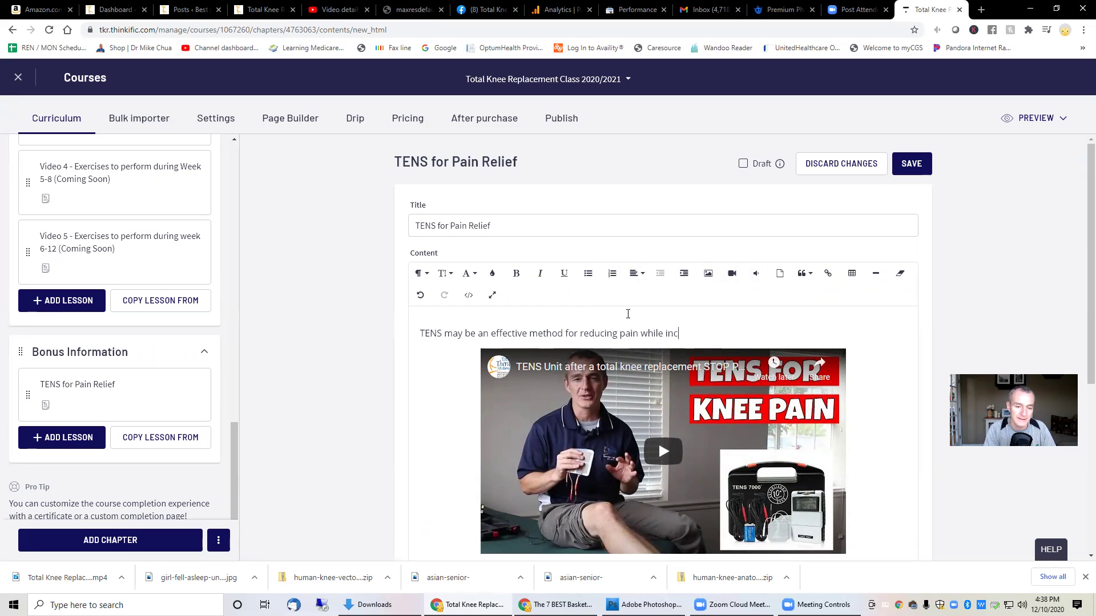
type("reasing range of m")
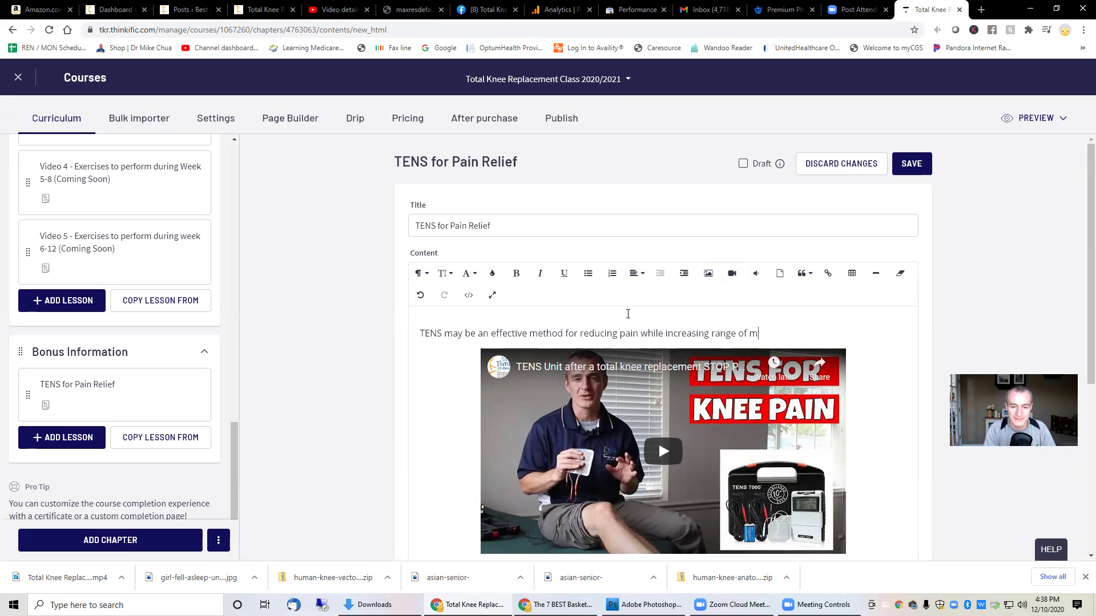
type("otion.")
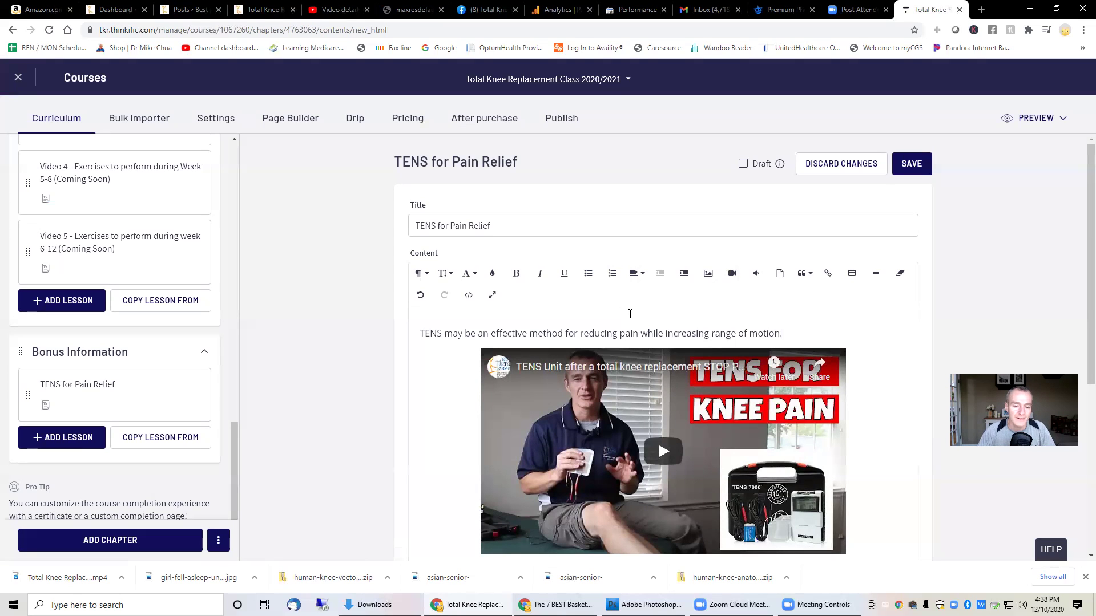
- Switch to YouTube Studio and copy the link of the "Using a TENS Unit To Reduce Pain and Improve Movement" video from the "tens" search
scroll(680, 283, "down", 2)
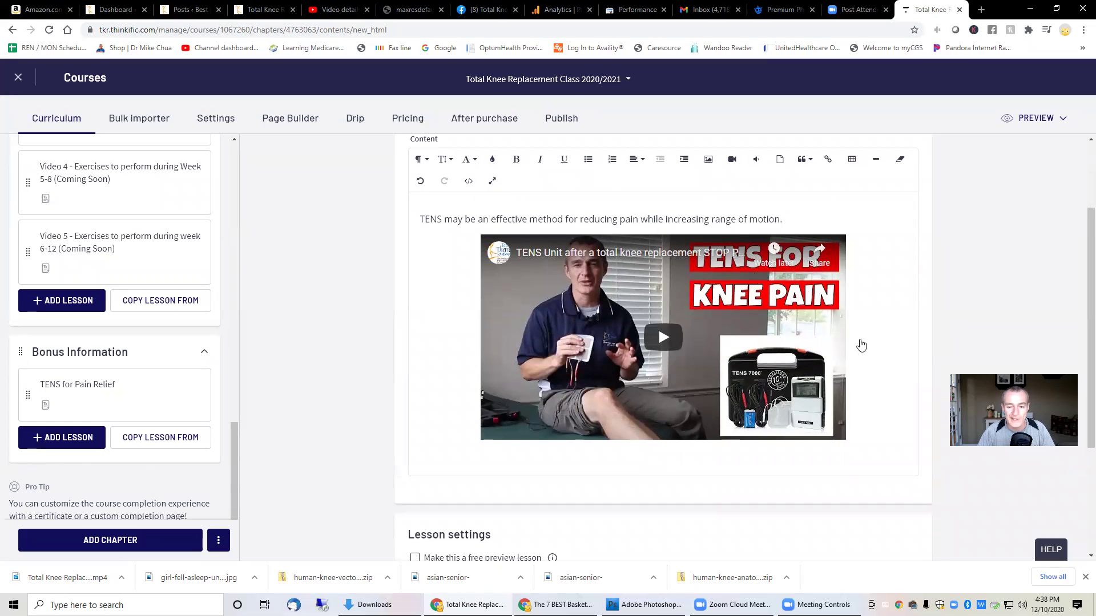
left_click(854, 444)
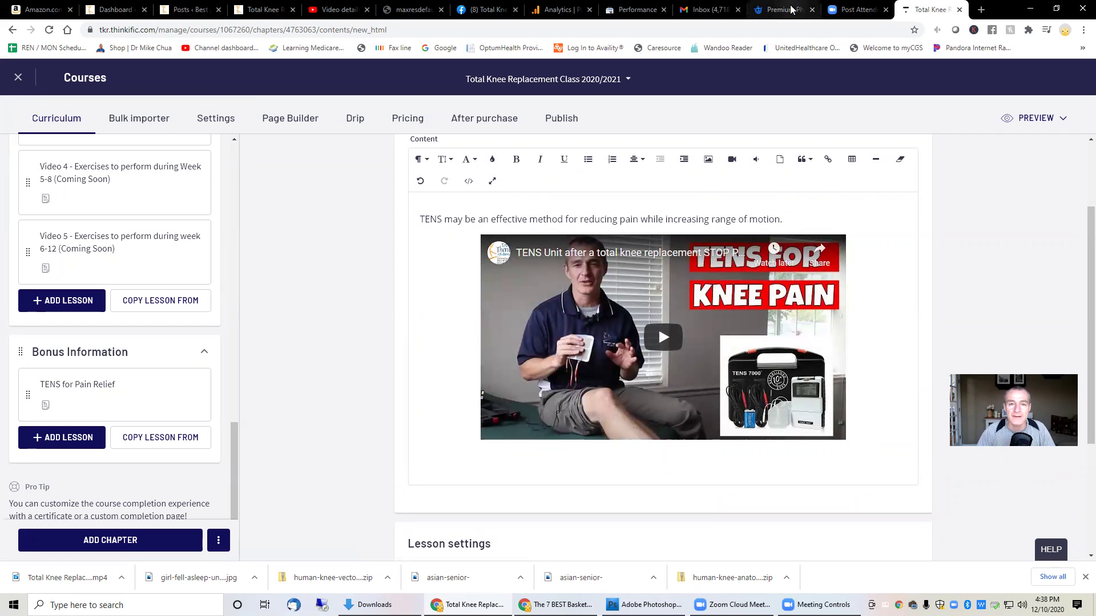
left_click(338, 10)
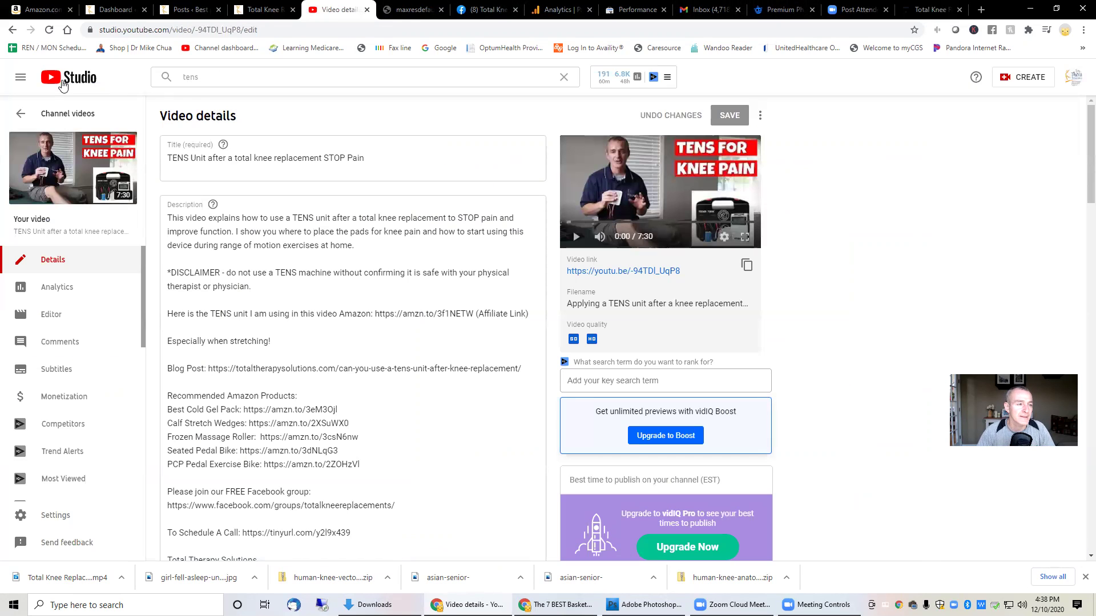
left_click(68, 114)
left_click(282, 75)
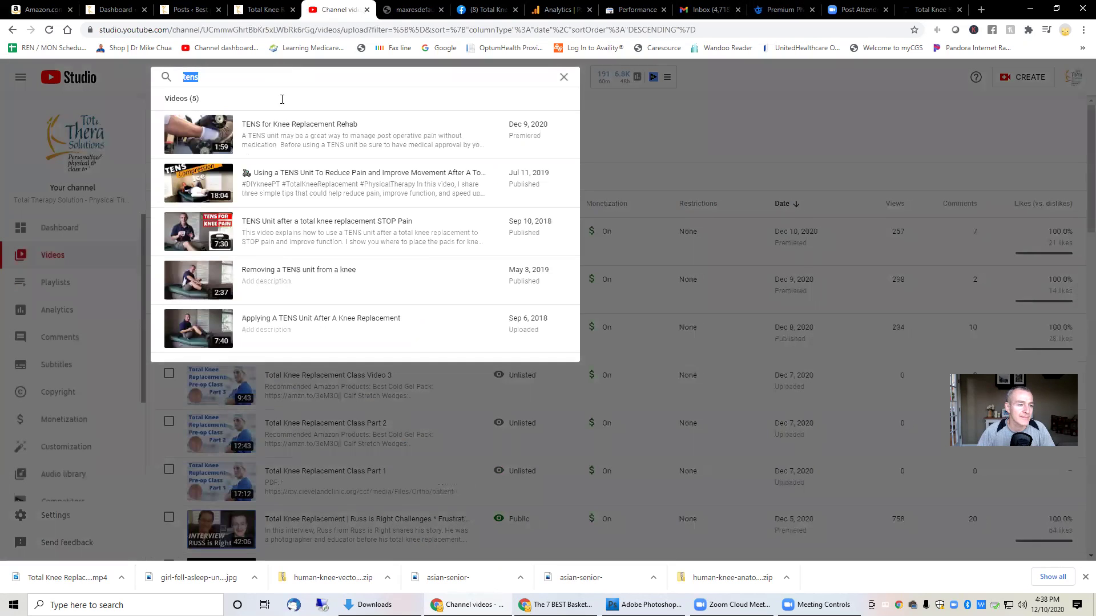
left_click(206, 183)
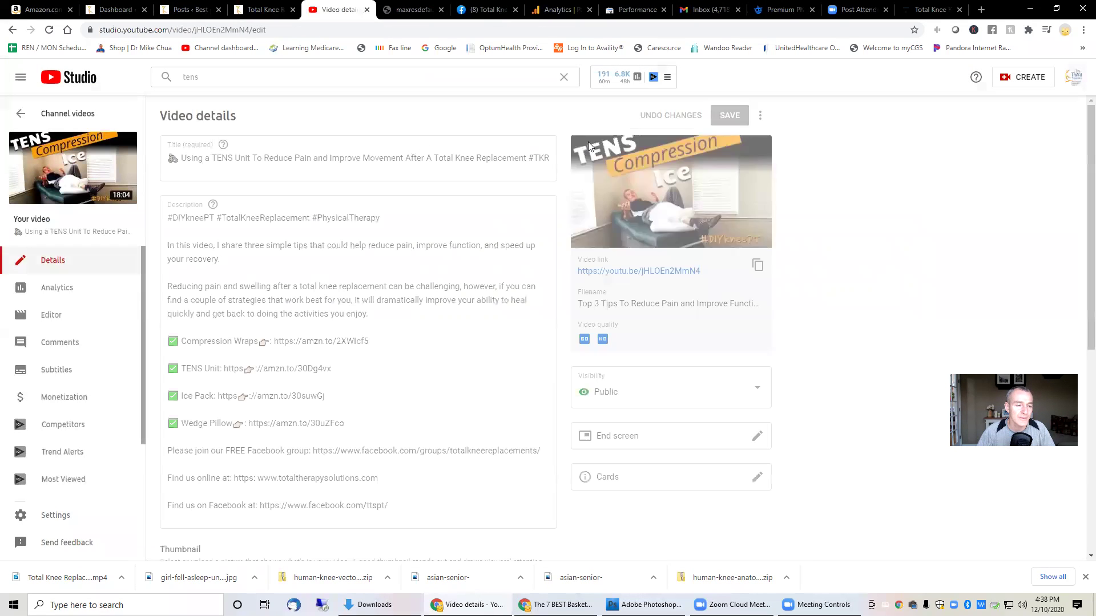
left_click(747, 266)
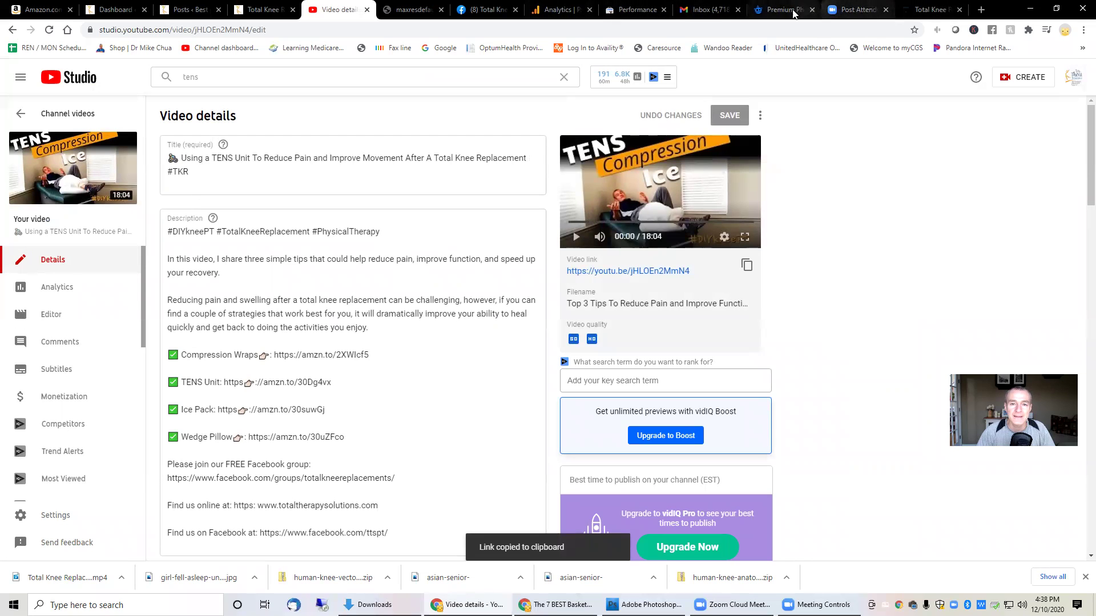
- Return to the TENS lesson in Thinkific and embed the copied video by its URL below the first video
left_click(929, 10)
key("ctrl+v")
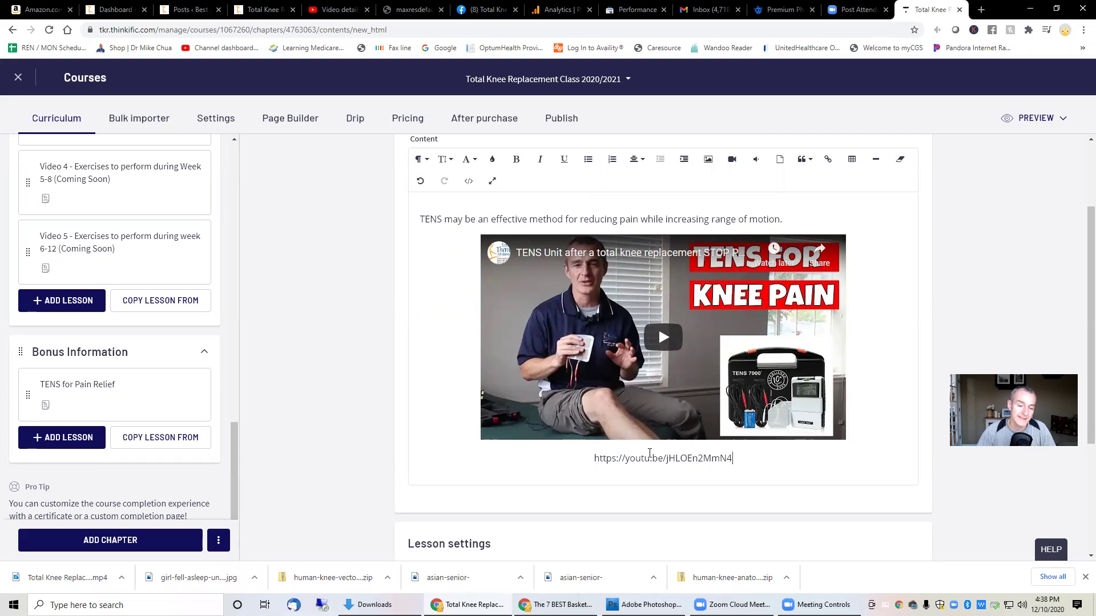
left_click_drag(593, 458, 739, 456)
key("BackSpace")
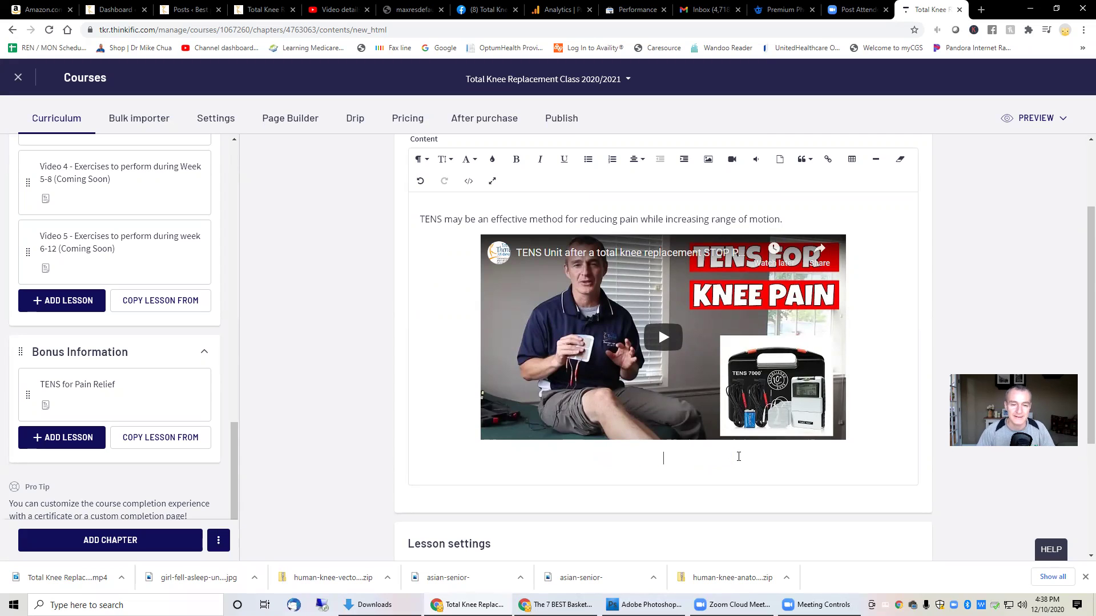
left_click(731, 160)
key("ctrl+v")
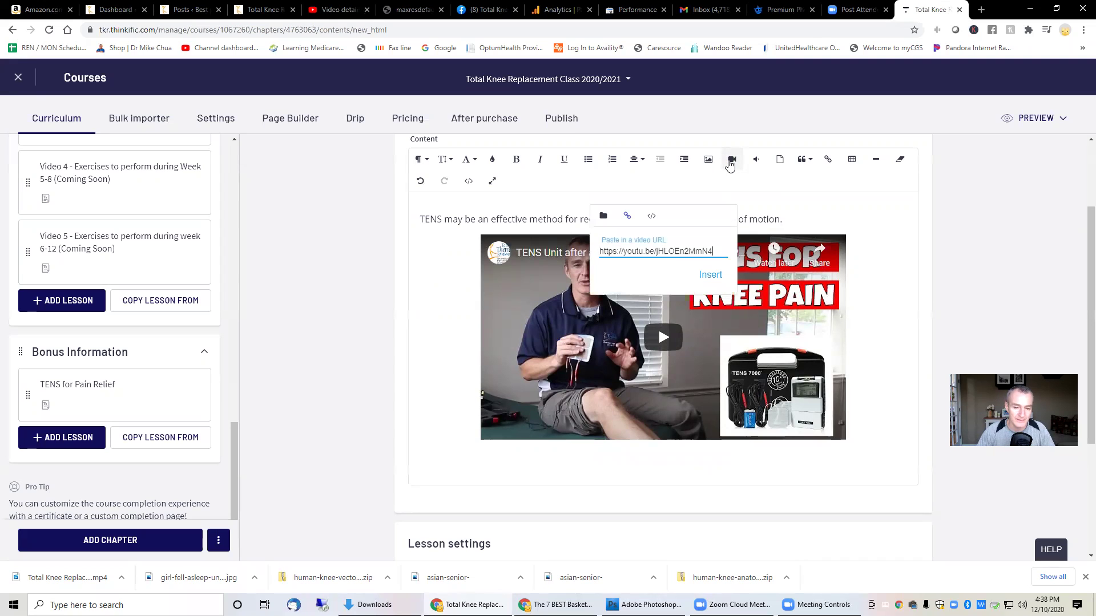
left_click(708, 276)
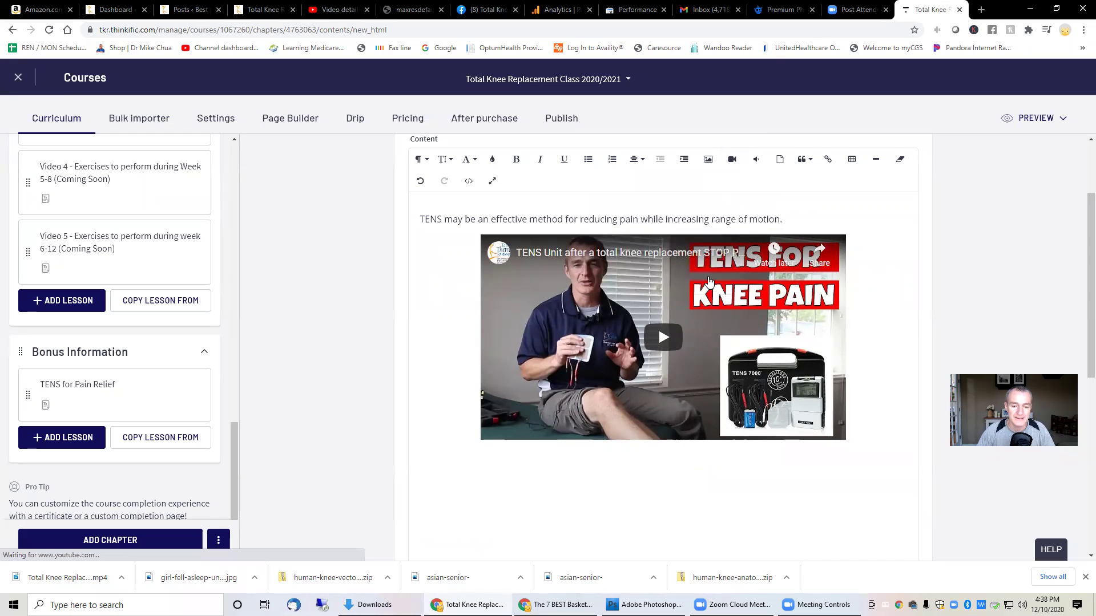
scroll(831, 507, "down", 1)
scroll(831, 506, "down", 3)
scroll(841, 384, "up", 2)
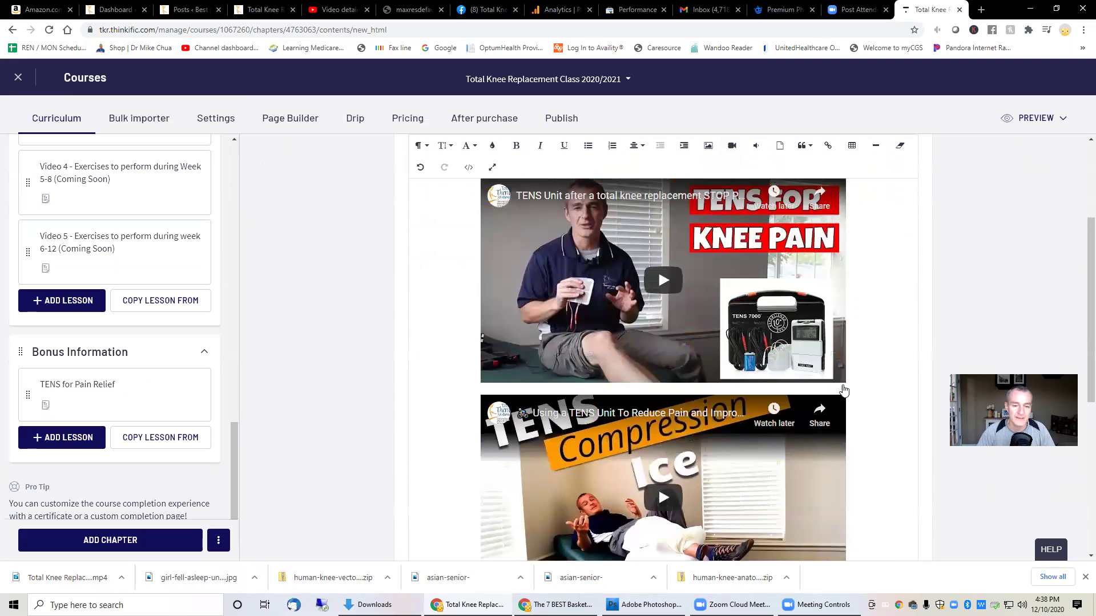
- Delete the second video and embed it again one line lower, with the caption "Video 2" between the two videos
left_click(866, 376)
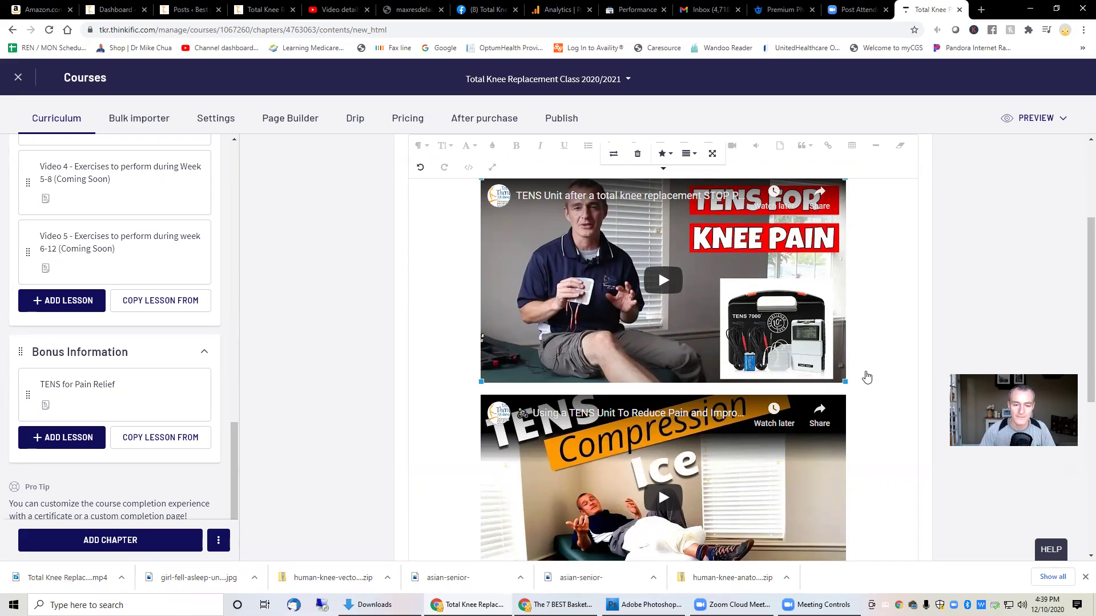
left_click(838, 458)
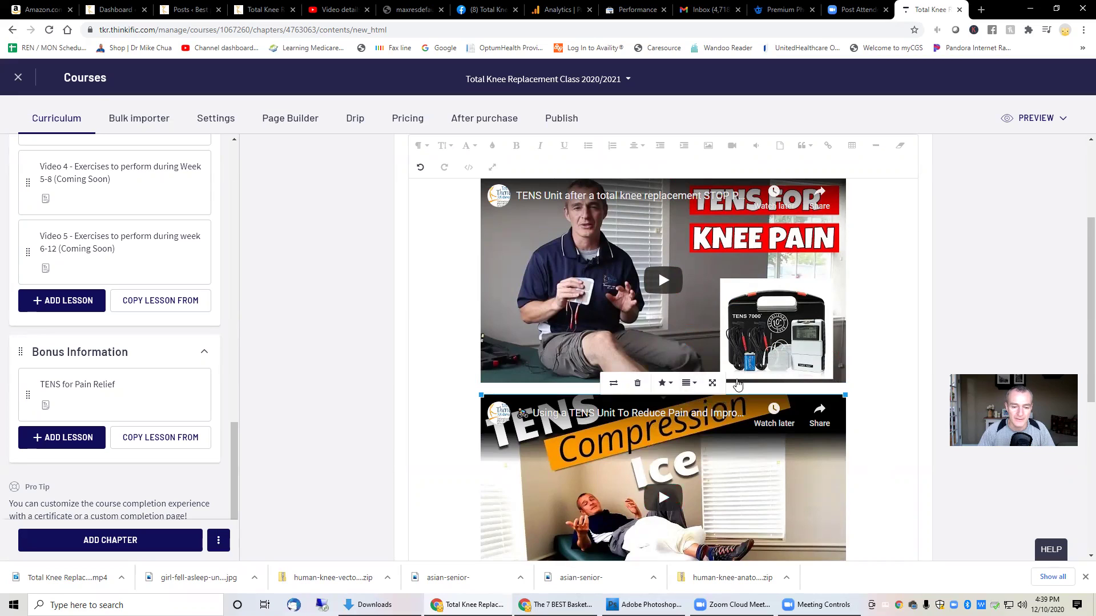
left_click(637, 383)
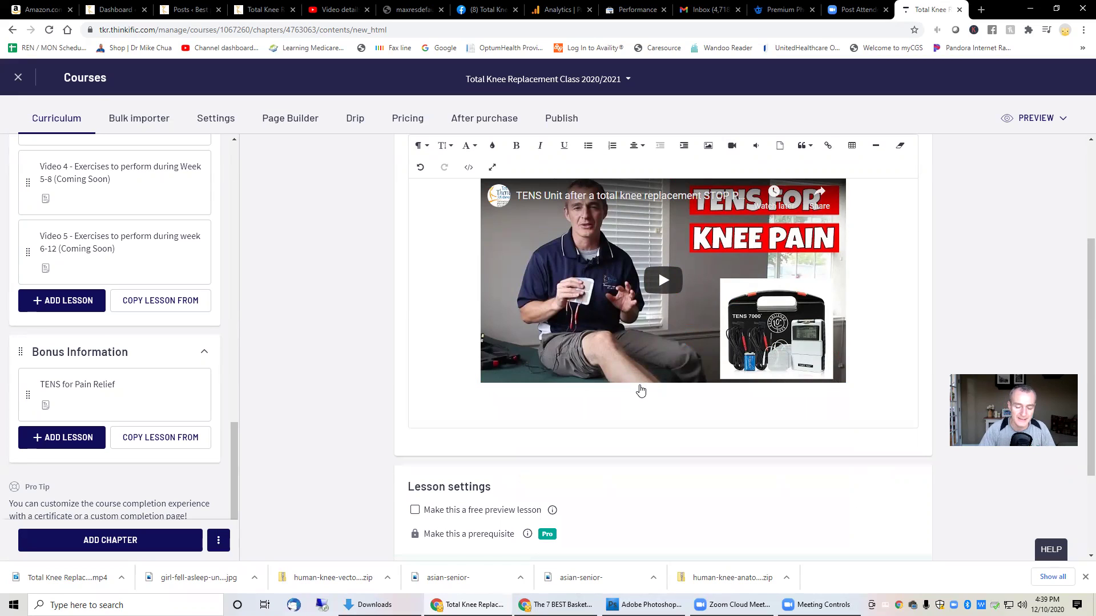
key("Return")
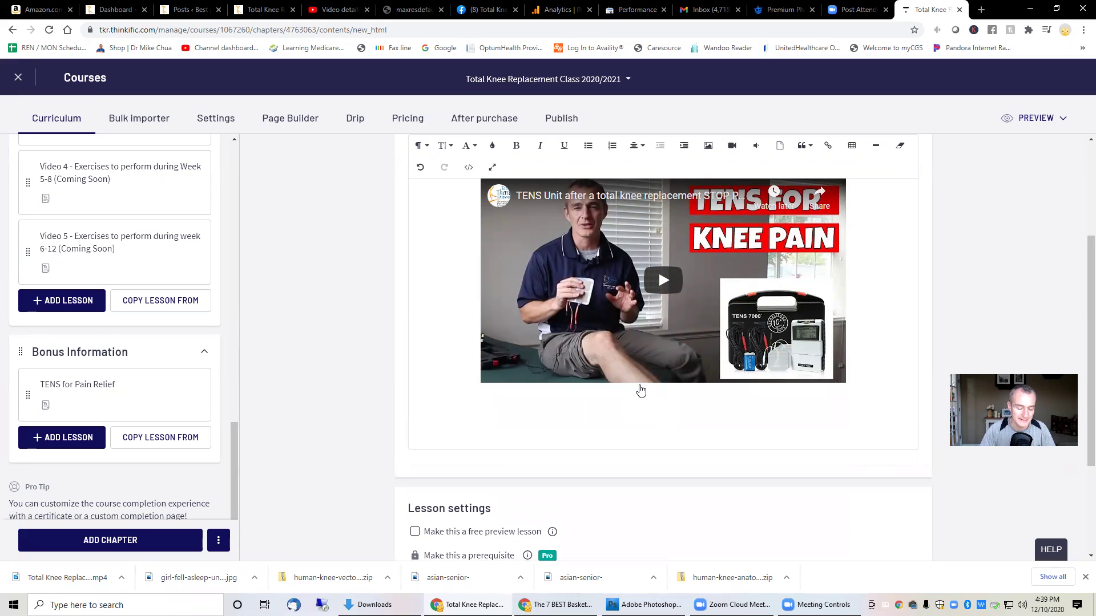
left_click(731, 147)
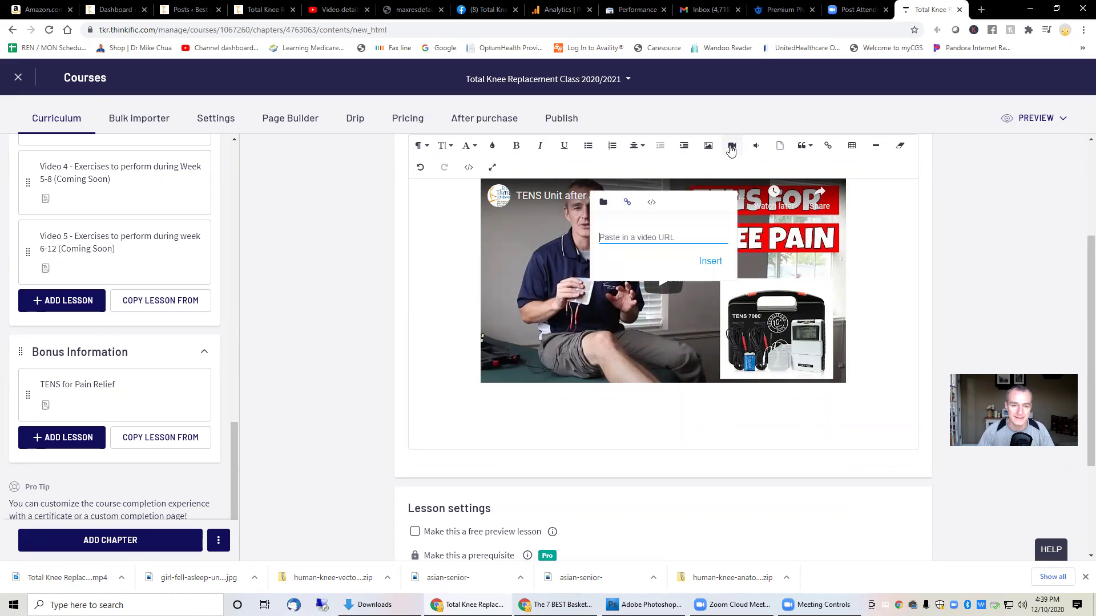
left_click(709, 261)
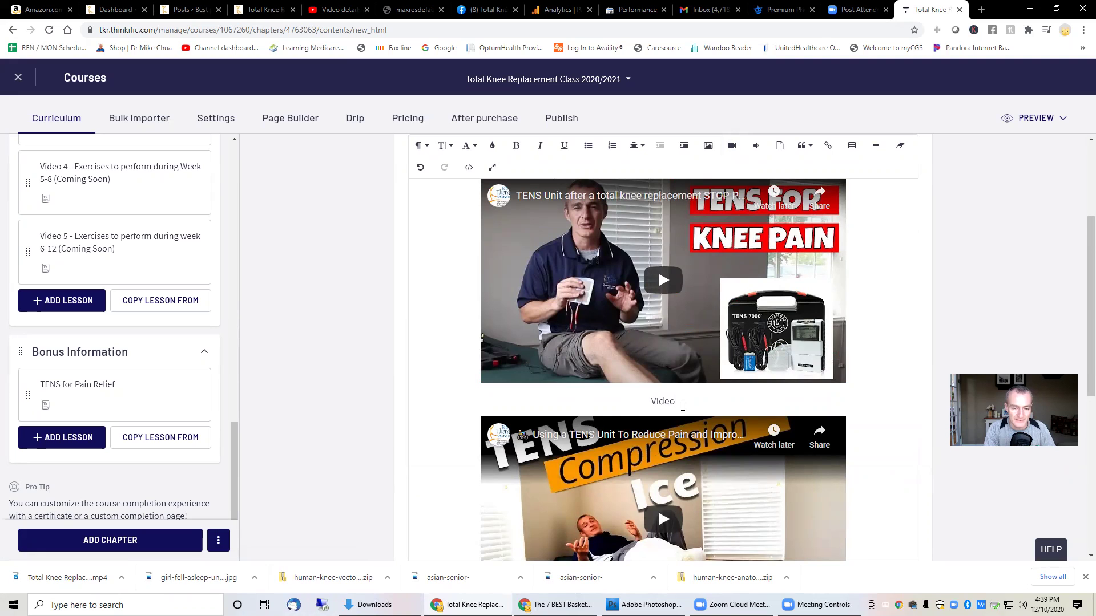
type("Video 2")
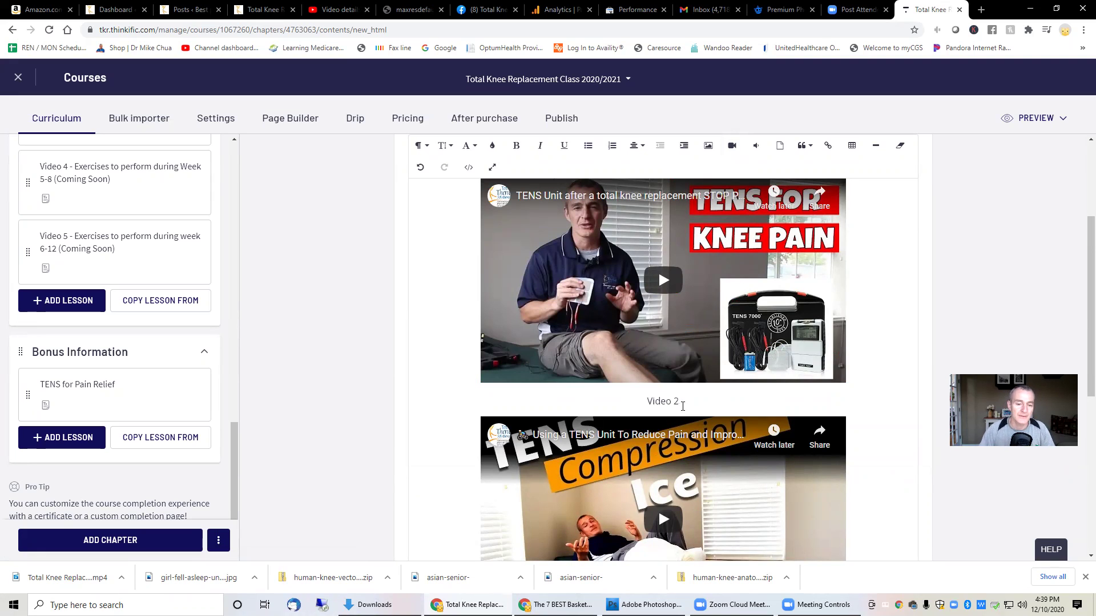
- Format the introductory sentence above the first video as Heading 1 and save the TENS lesson
scroll(500, 265, "up", 3)
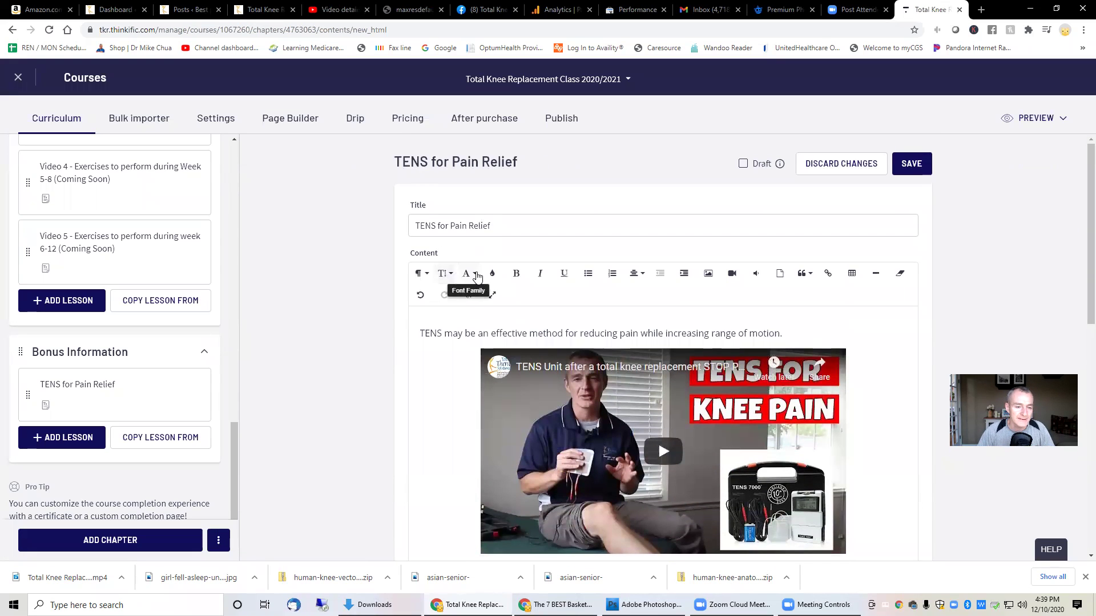
left_click(421, 274)
left_click(438, 370)
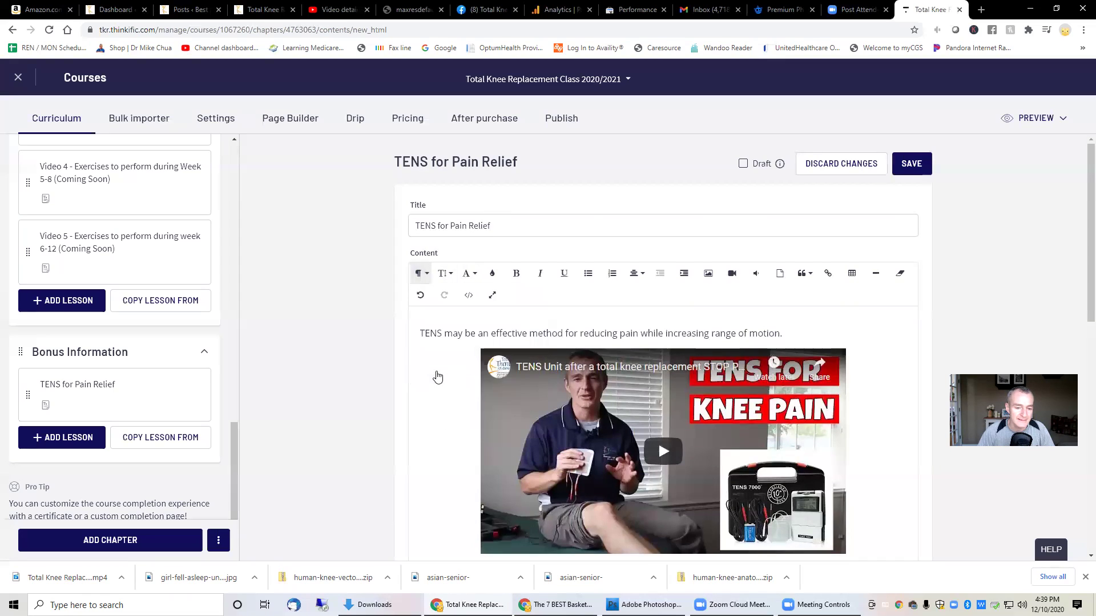
scroll(627, 399, "down", 3)
scroll(726, 401, "up", 3)
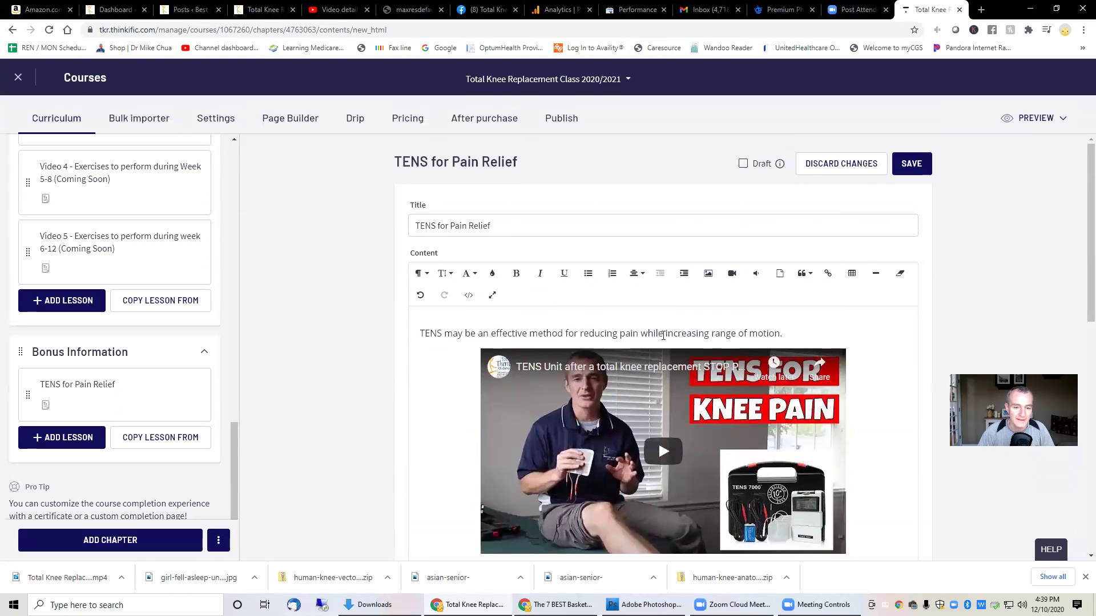
left_click(421, 273)
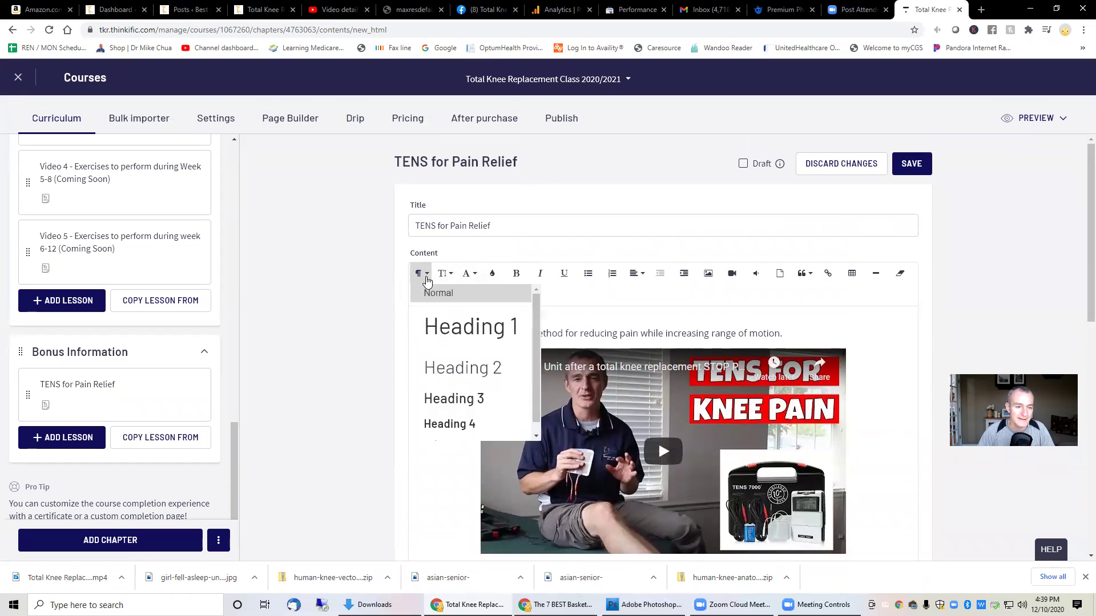
left_click(470, 326)
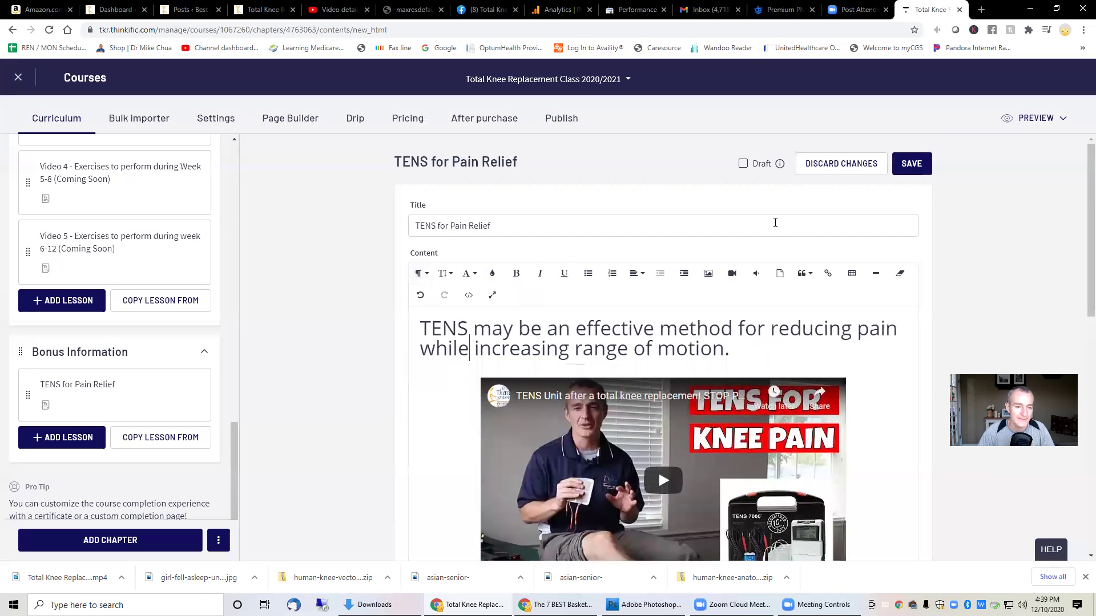
left_click(906, 167)
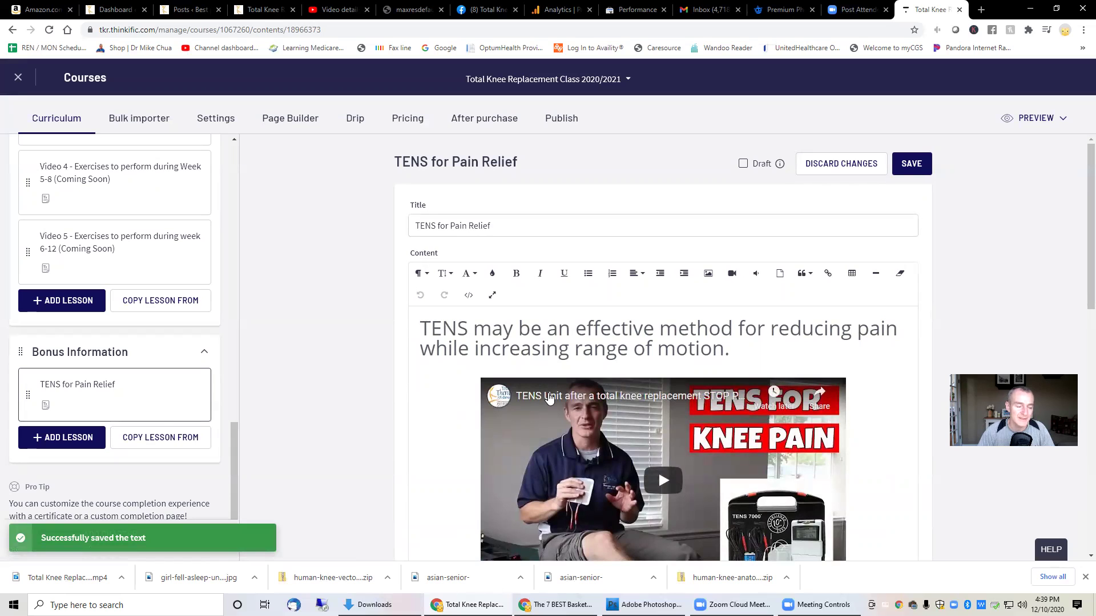
- Add a text lesson titled "Elevation to Reduce Swelling" to the Bonus Information chapter
left_click(80, 429)
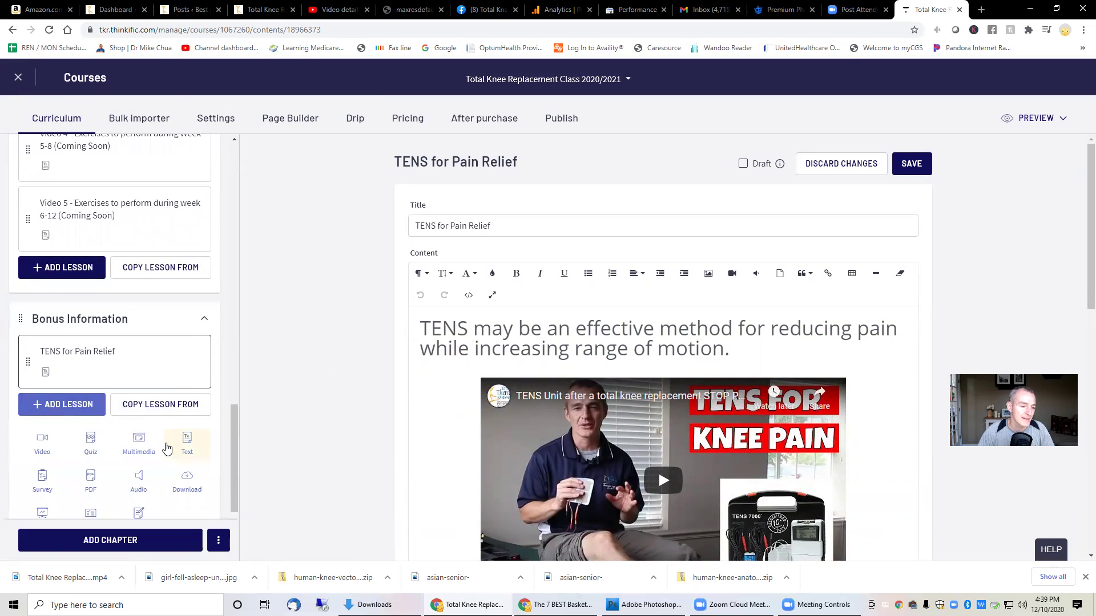
left_click(166, 449)
left_click(507, 217)
type("Elevation to R")
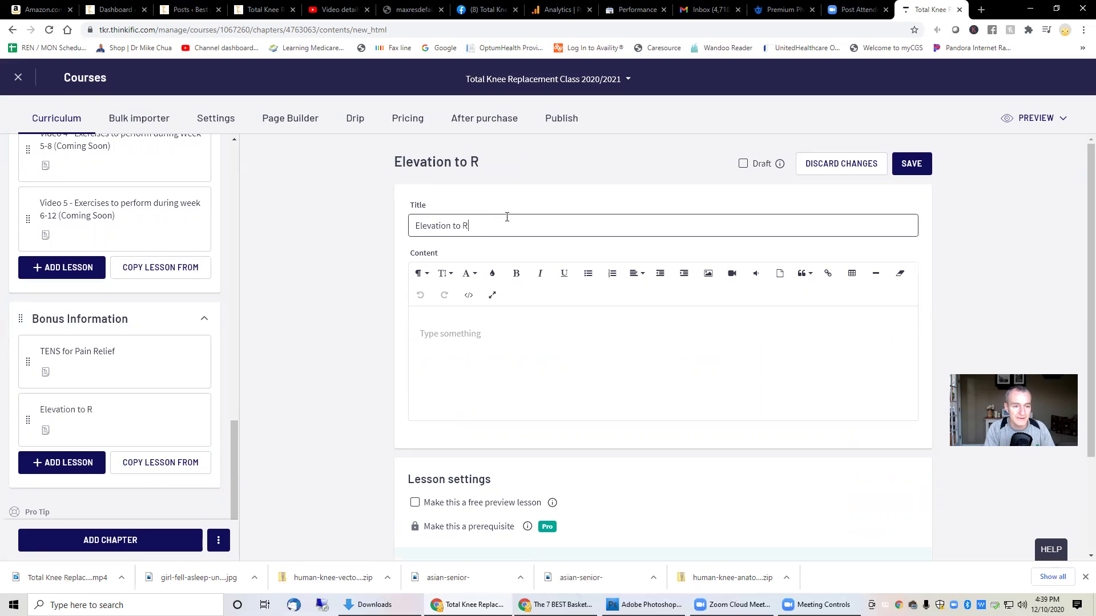
type("ed")
key("BackSpace")
key("BackSpace")
key("BackSpace")
type("reduce")
key("BackSpace")
key("BackSpace")
key("BackSpace")
key("BackSpace")
key("BackSpace")
key("BackSpace")
type("Reduce Swee")
type("ling")
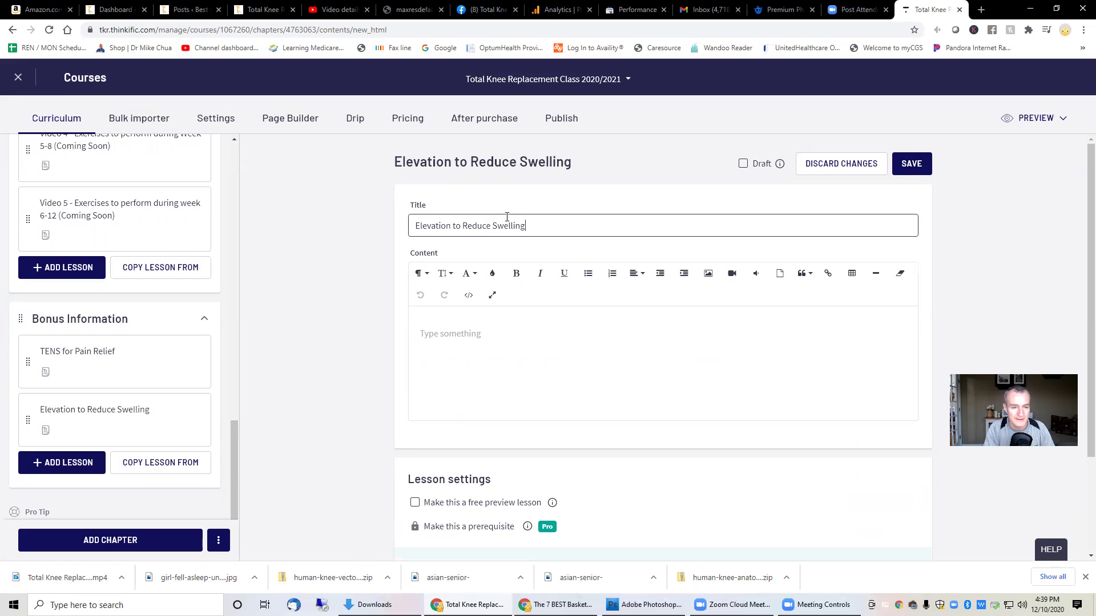
- Write "Elevation and Compression are great options to reduce swelling before exercise:" in the new lesson's content
left_click(705, 336)
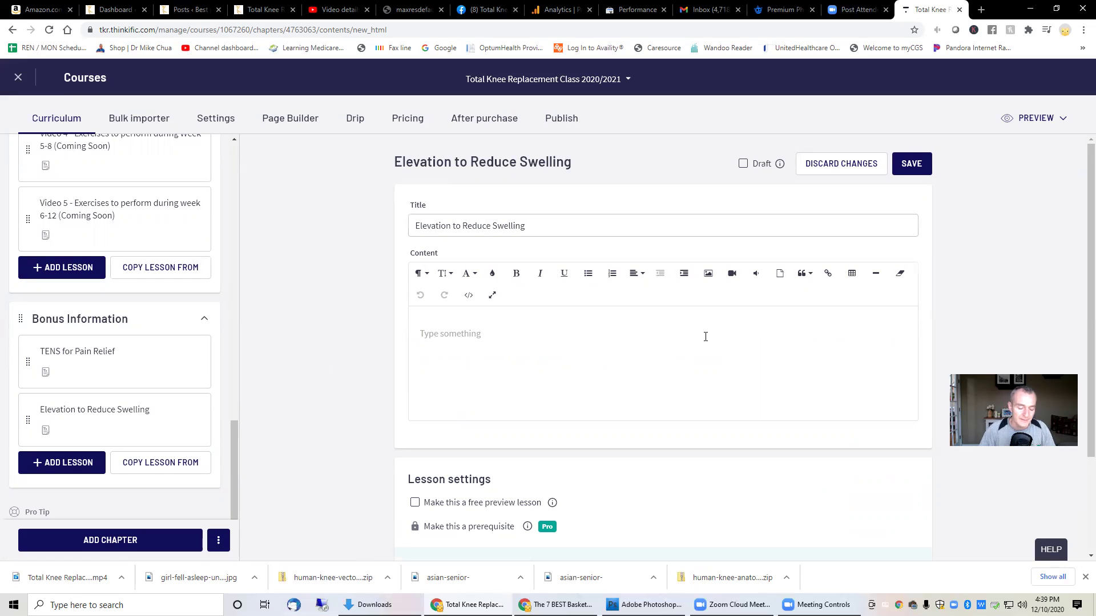
type("C")
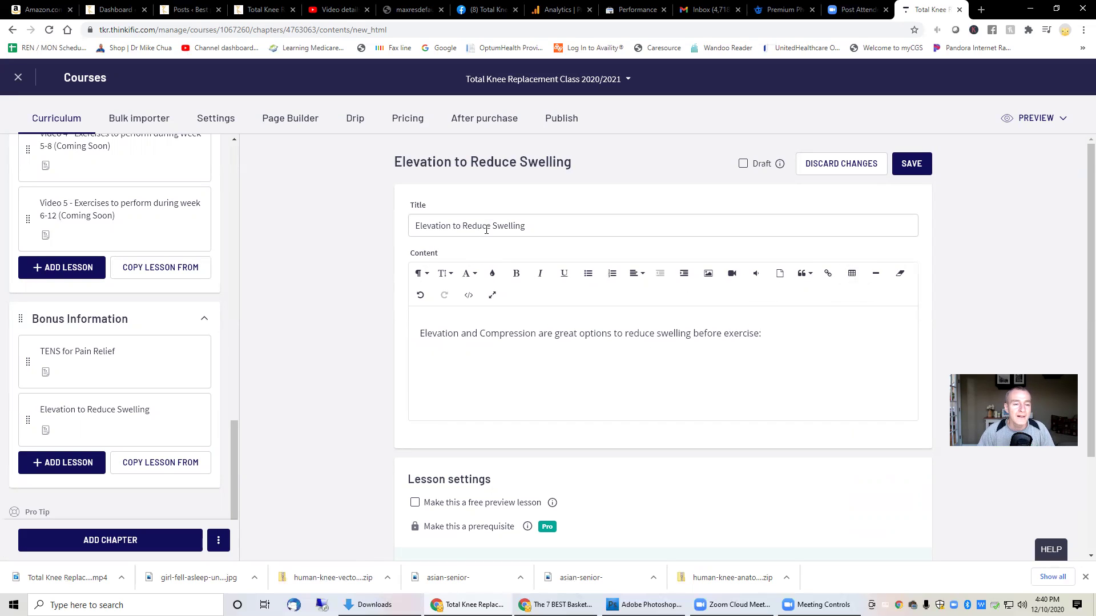
- Retitle the new bonus lesson "Compression & Elevation to Reduce Swelling"
left_click(419, 228)
type("Compression ")
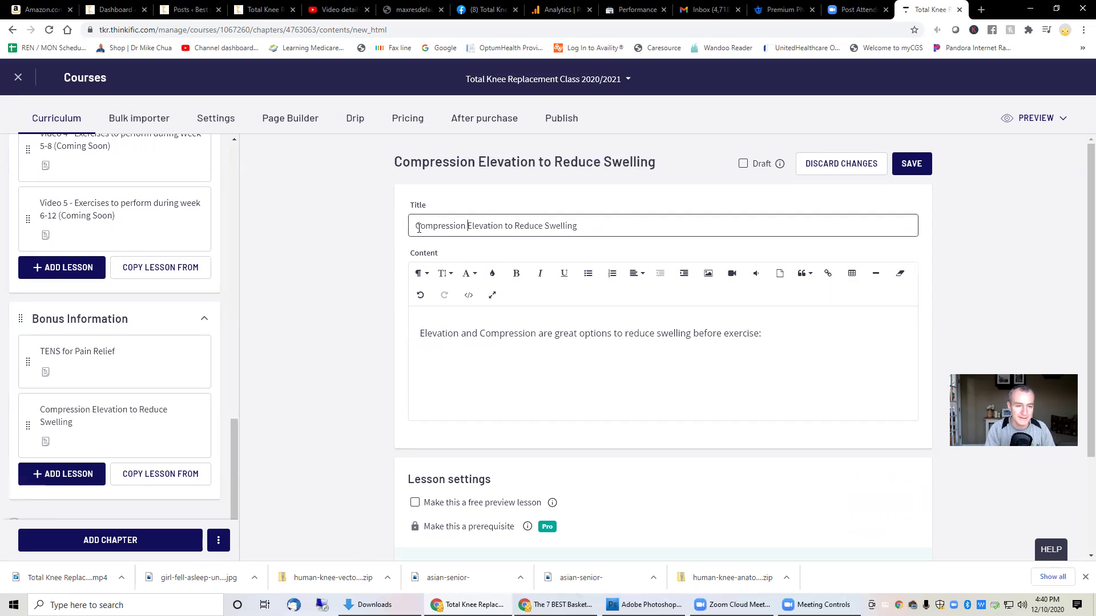
type("&")
- Centre-align the empty line below the introductory sentence in the lesson content
left_click(532, 357)
left_click(638, 274)
left_click(643, 310)
- Switch to YouTube Studio, search the channel for "compression" and copy the link of the TED hose and compression garments video
left_click(336, 10)
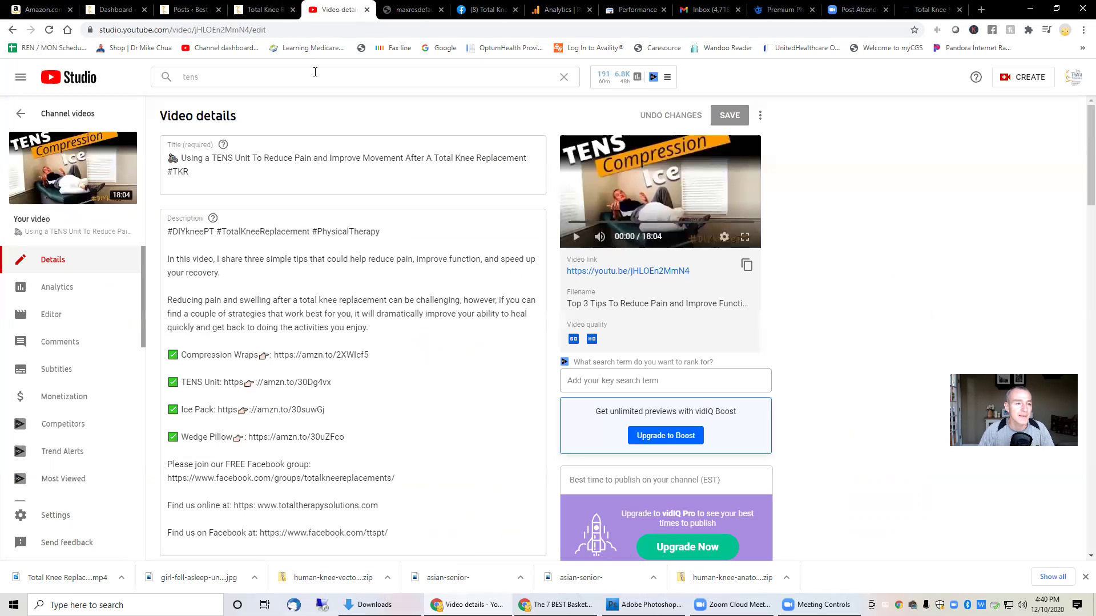
left_click(315, 73)
type("tens")
key("BackSpace")
key("BackSpace")
key("BackSpace")
type("compression")
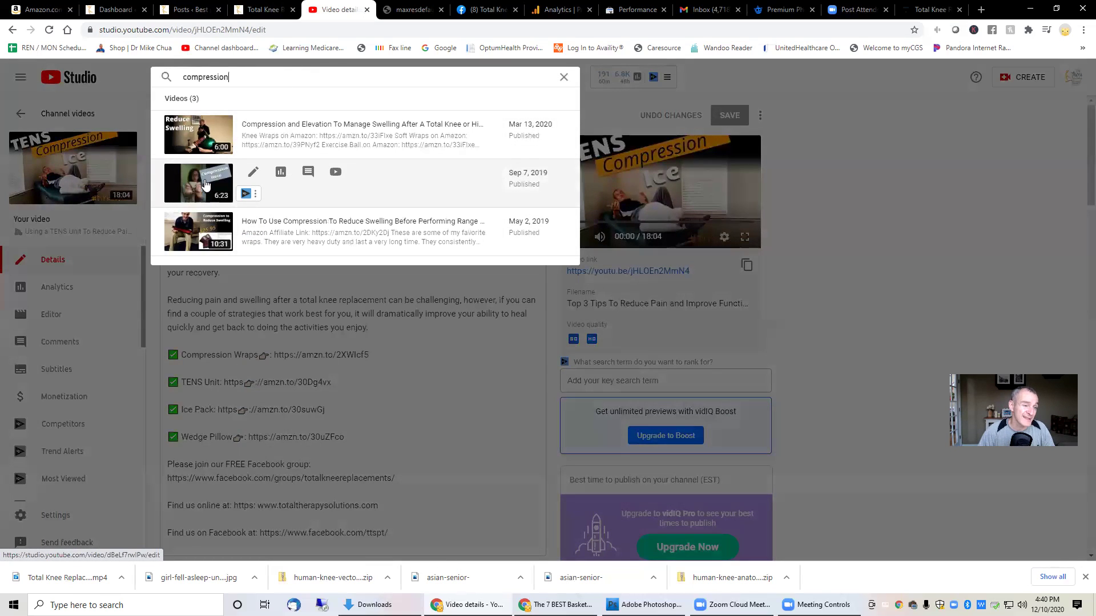
left_click(195, 200)
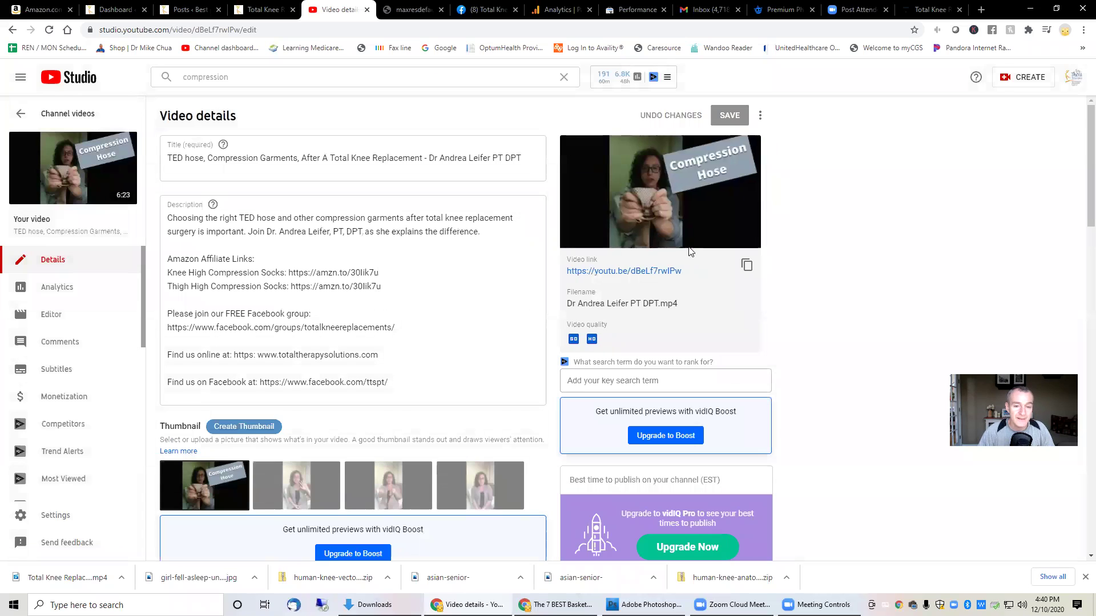
left_click(746, 265)
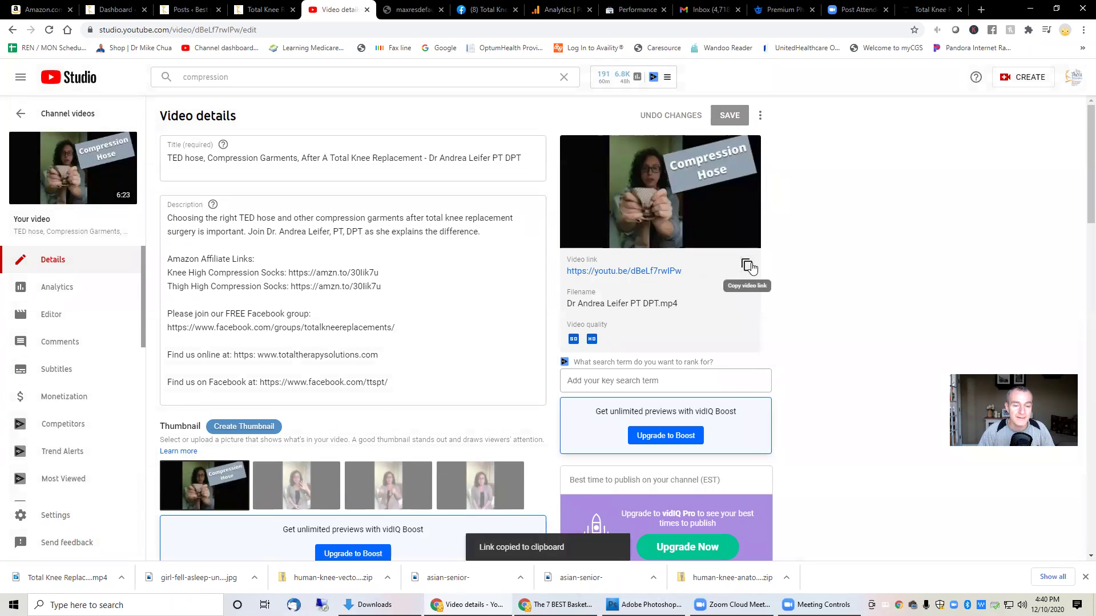
- Return to the Thinkific lesson and write the caption "Which compression stockings should you choose?" on the centred line
left_click(927, 10)
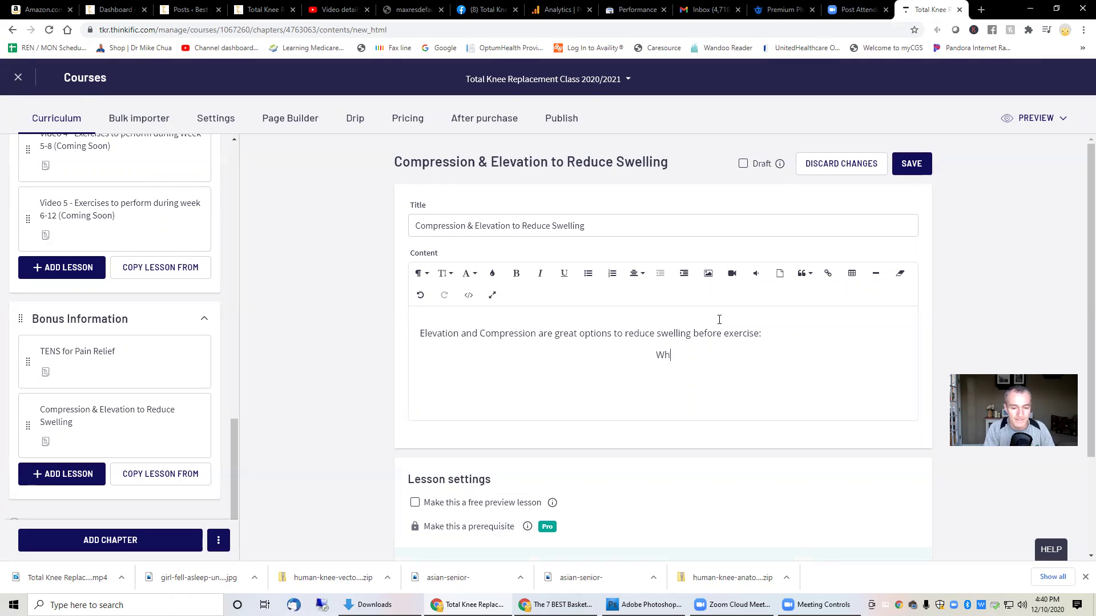
type("compres")
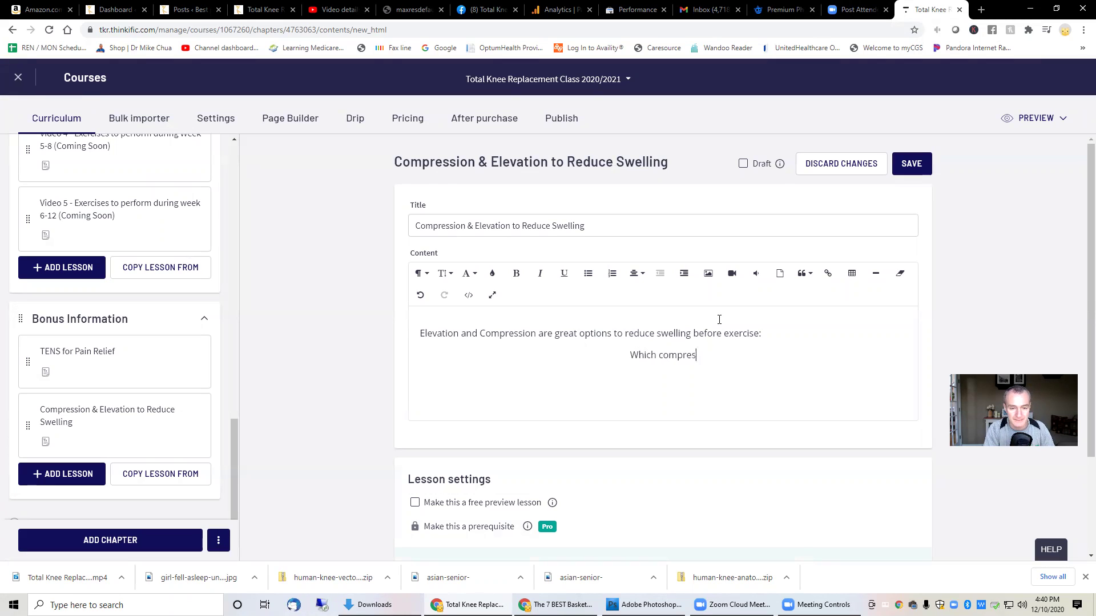
type("sion stoc")
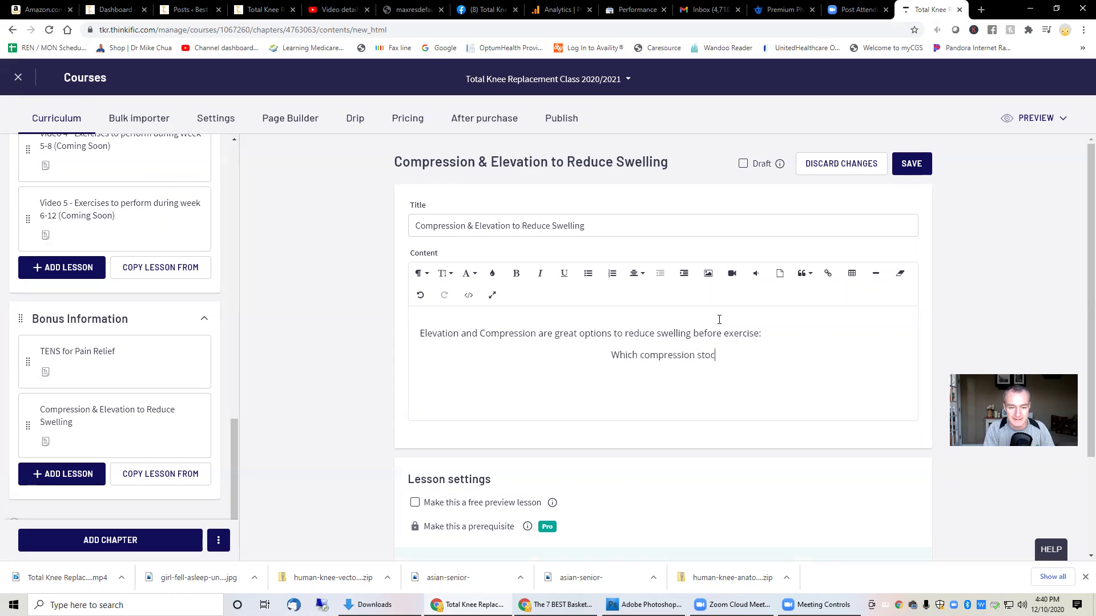
type("kings shoul")
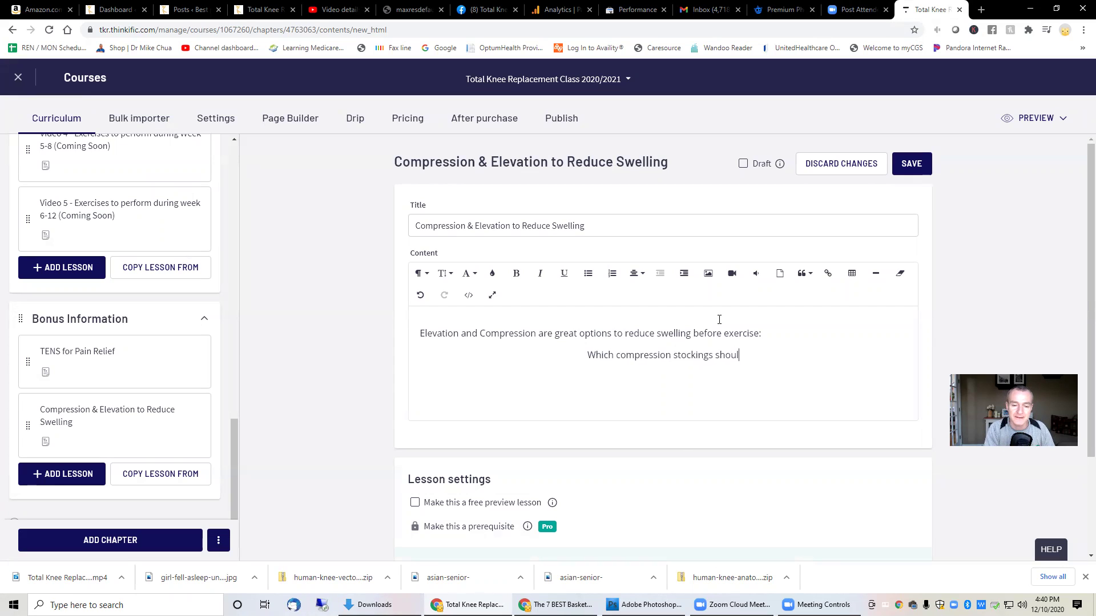
type("d you choose")
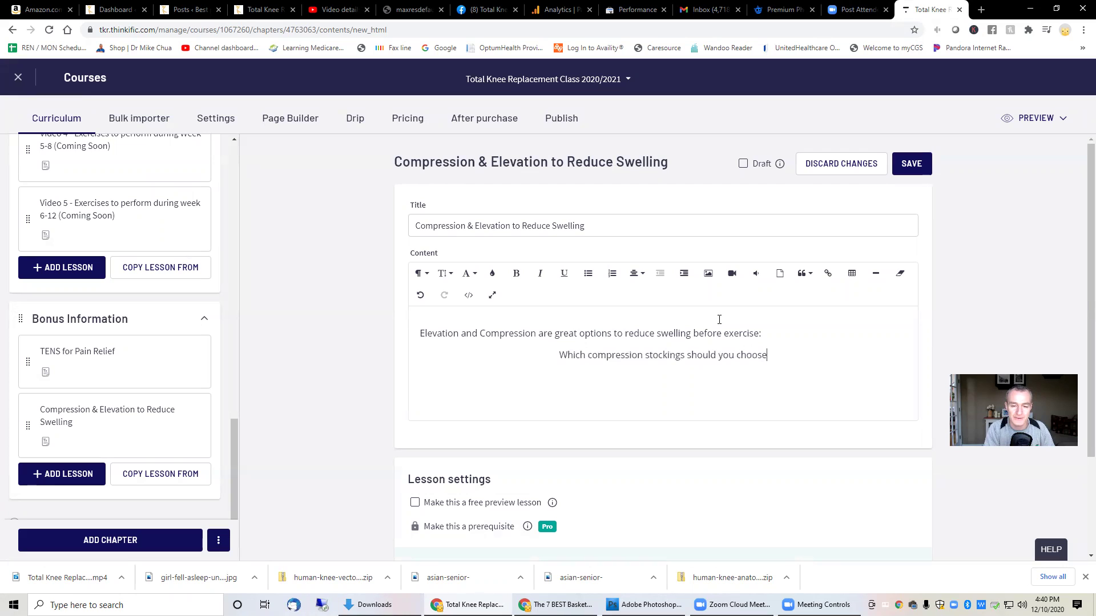
type("?")
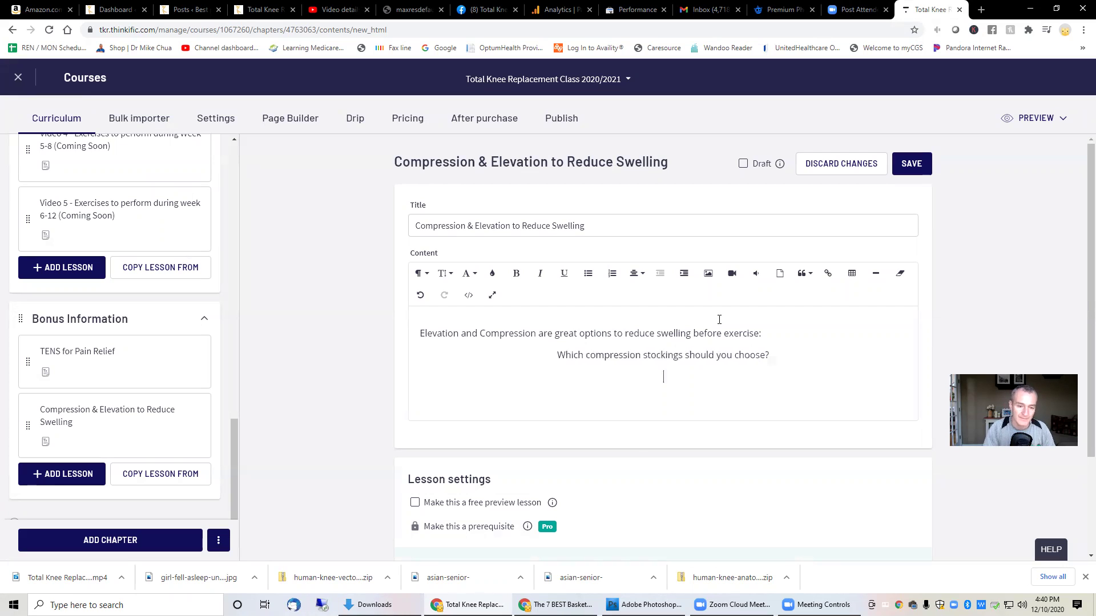
- Embed the TED hose video from its copied link below the compression stockings caption
left_click(731, 272)
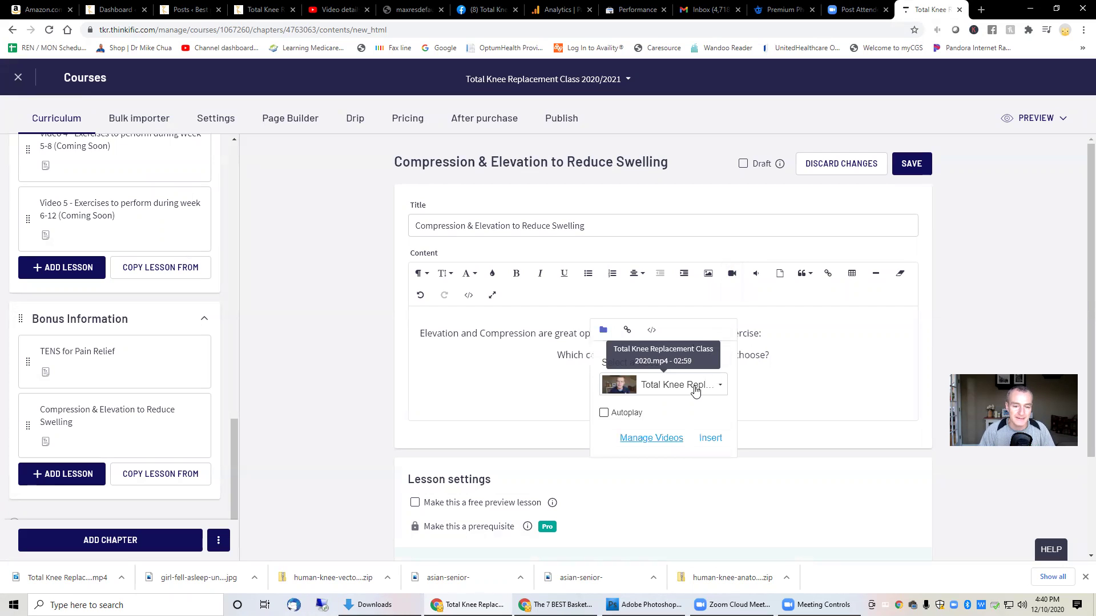
left_click(627, 330)
key("ctrl+v")
left_click(707, 388)
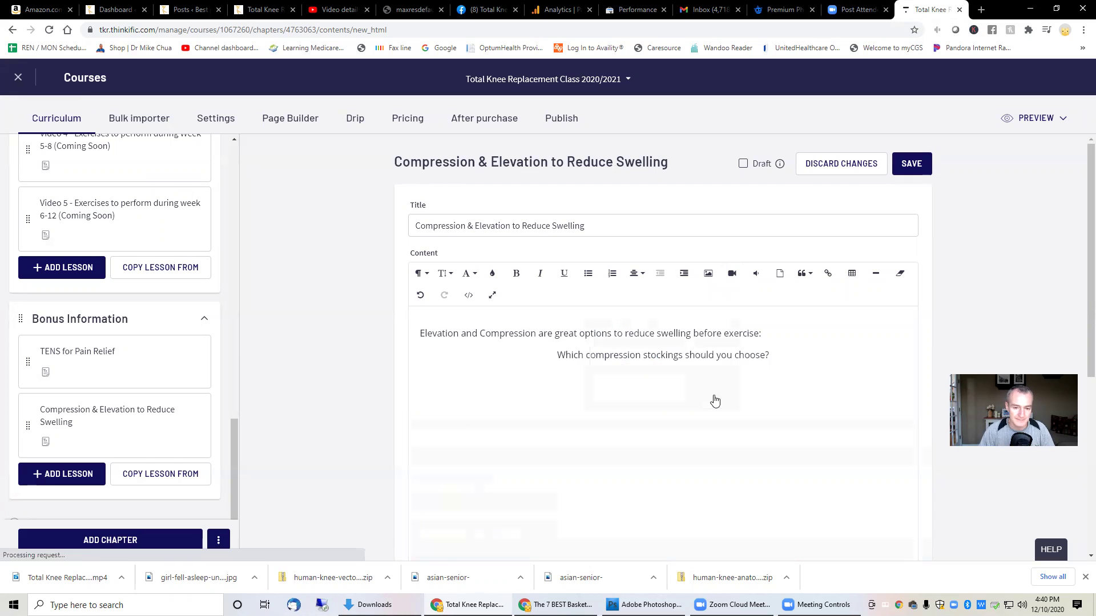
- Write the caption "Using an ACE Wrap With Elevation" below the embedded TED hose video
scroll(870, 517, "down", 3)
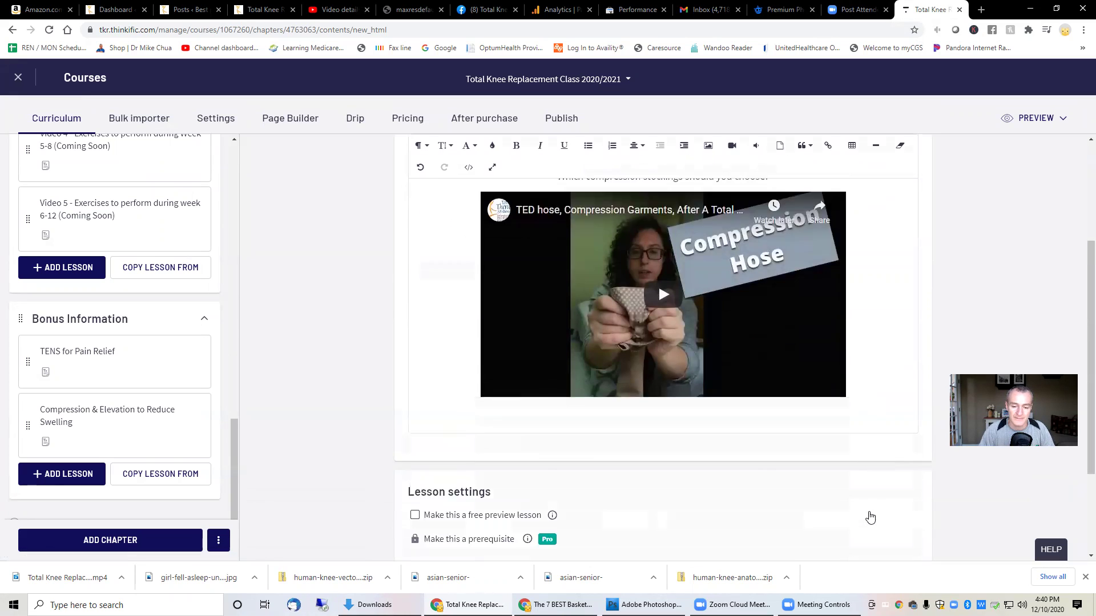
scroll(869, 517, "down", 1)
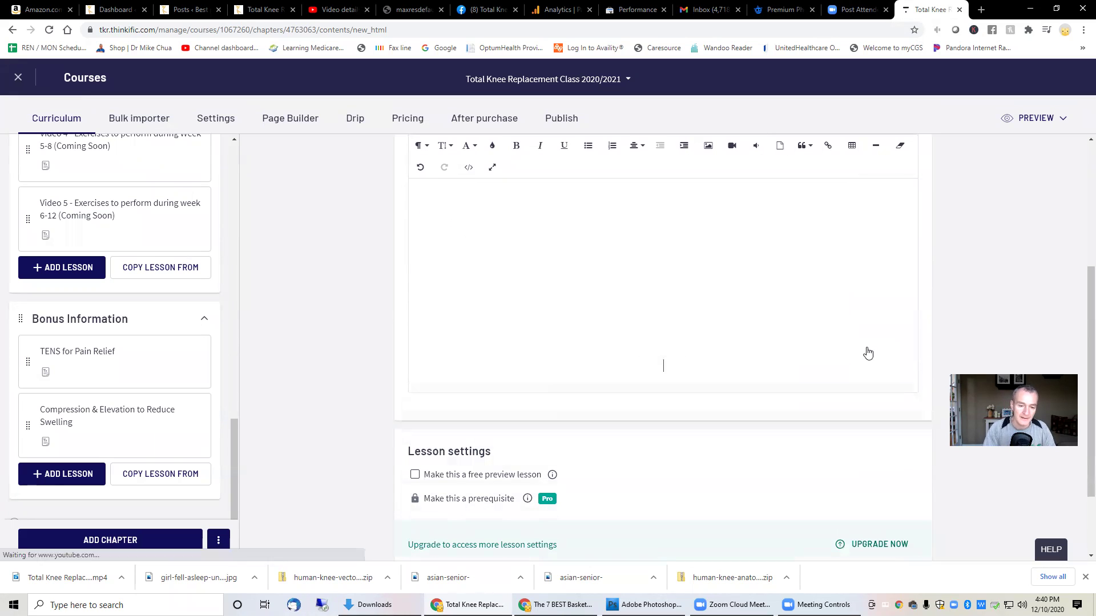
type("n ACE Wrap With Elevation")
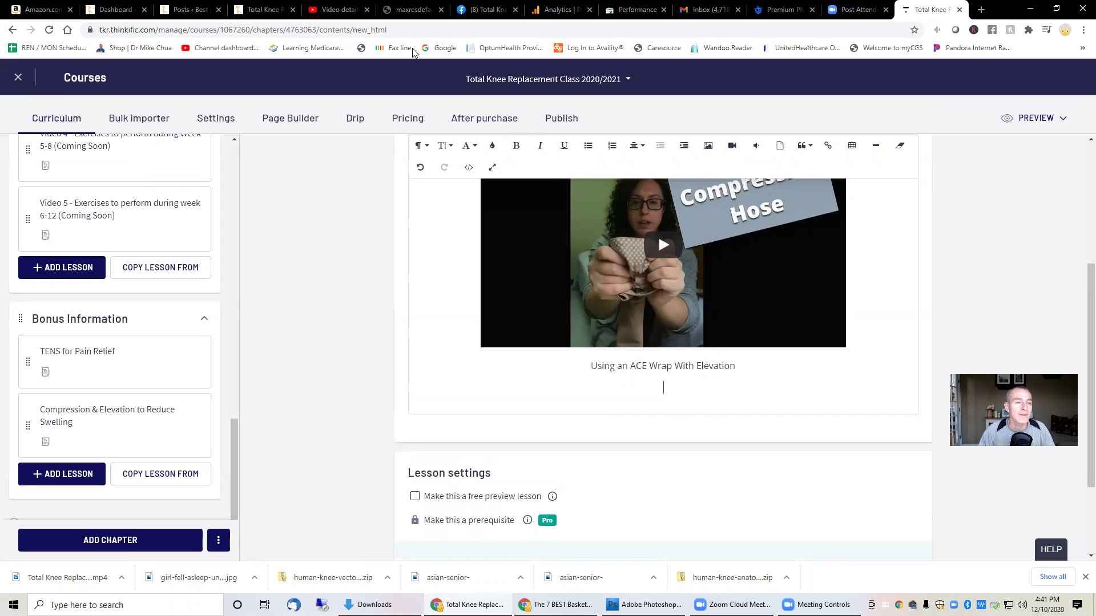
- Switch to YouTube Studio, clear the channel search and look through the newest uploads for a video on wrapping with elevation
left_click(331, 16)
left_click(110, 123)
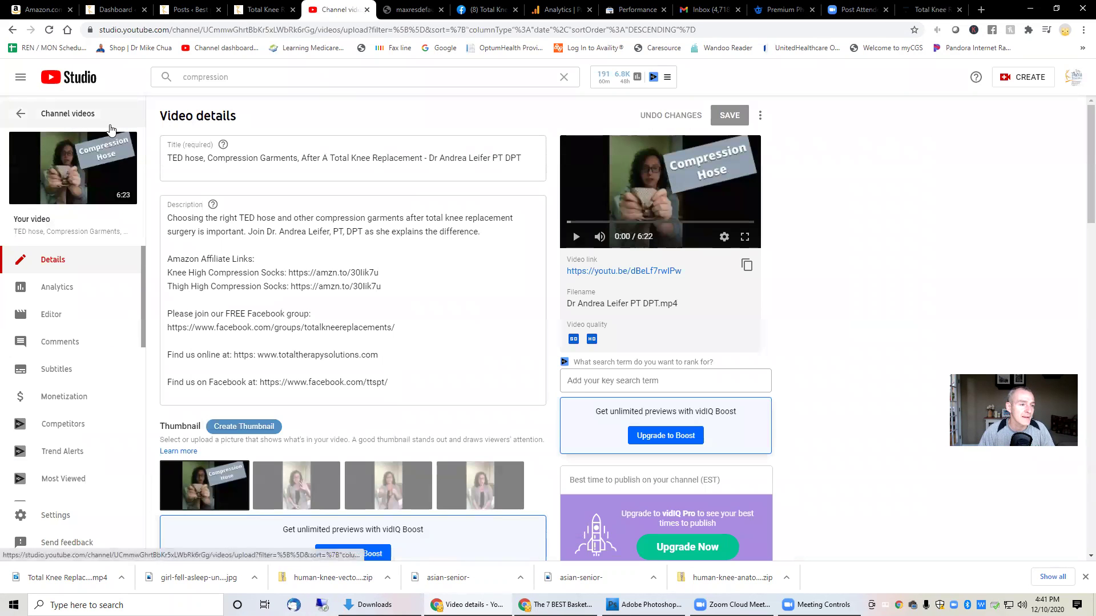
left_click(246, 76)
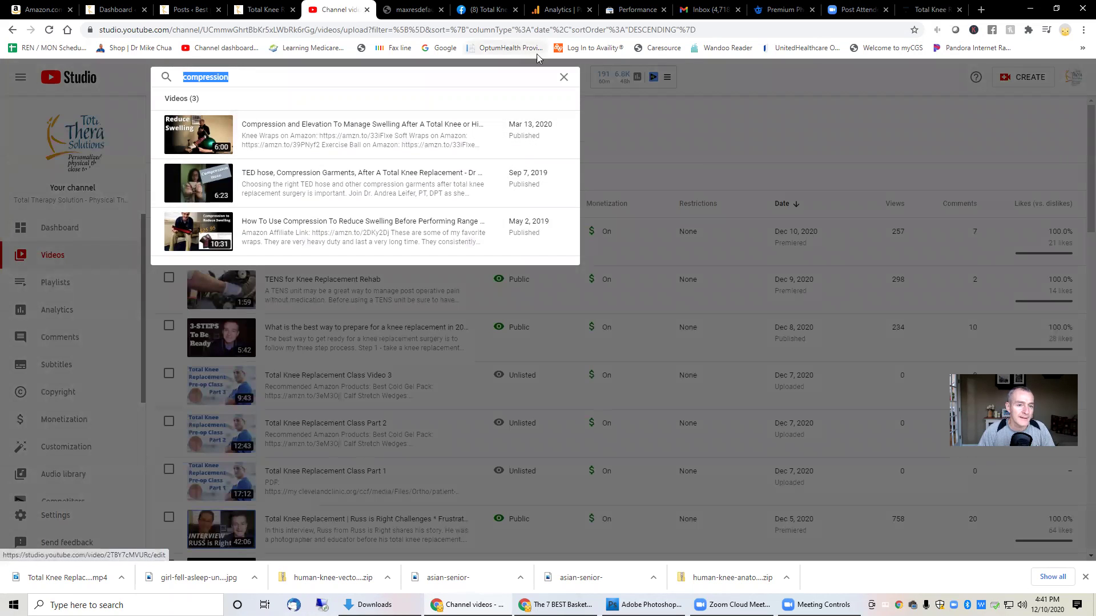
left_click(562, 78)
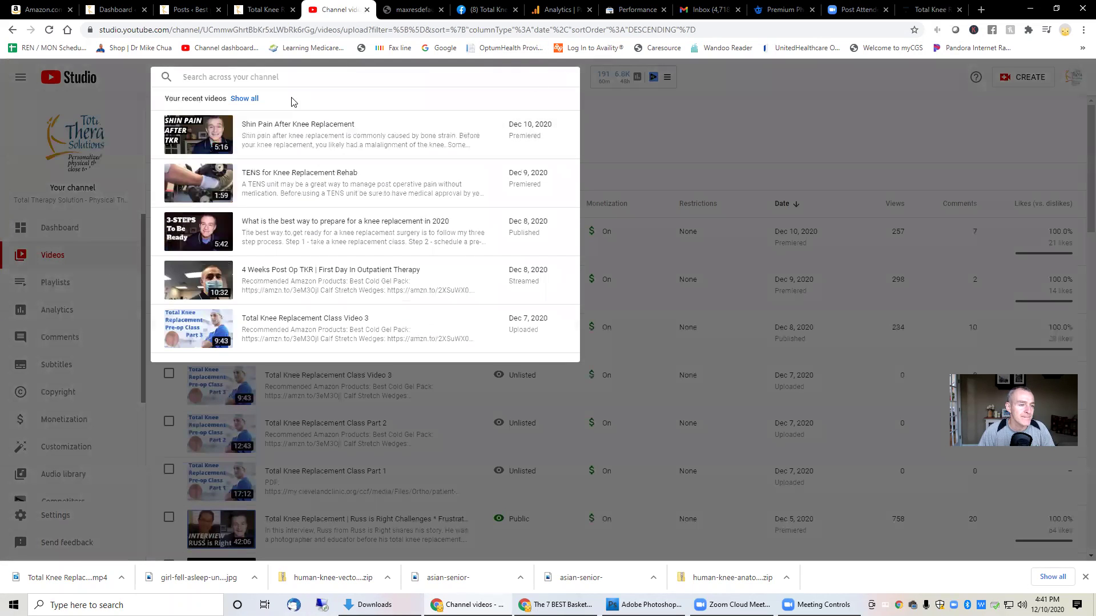
left_click(717, 150)
scroll(375, 348, "down", 6)
scroll(375, 348, "down", 15)
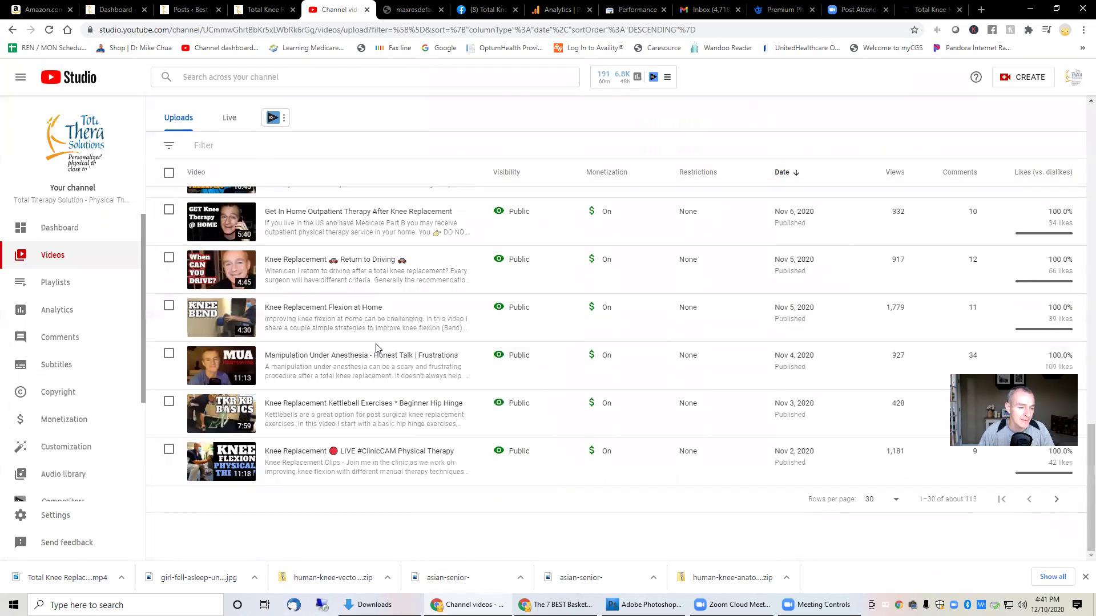
left_click(1057, 500)
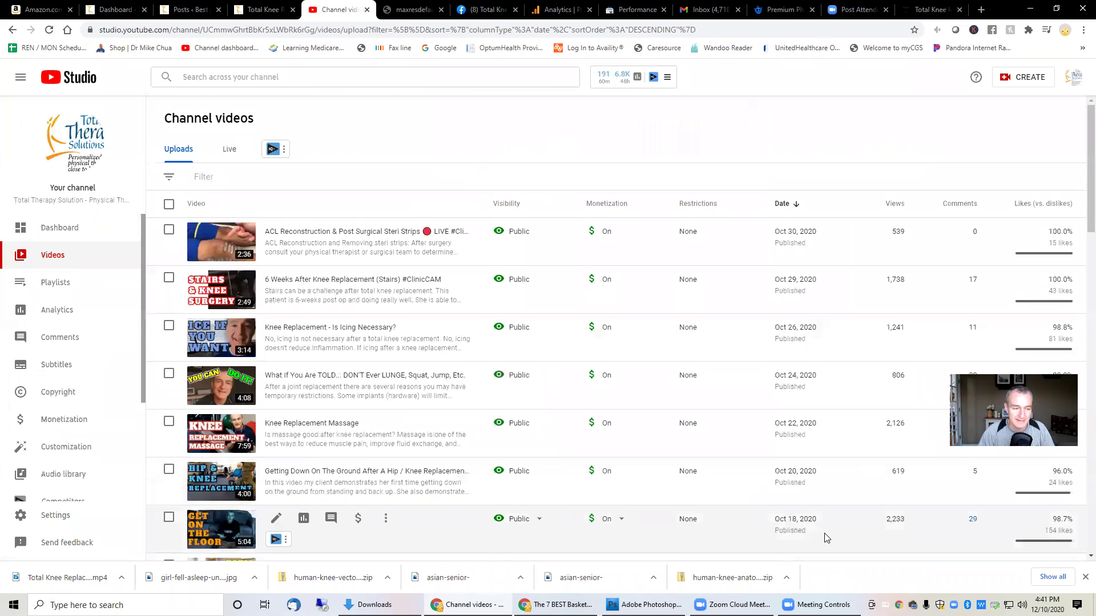
scroll(822, 522, "down", 7)
scroll(826, 538, "down", 10)
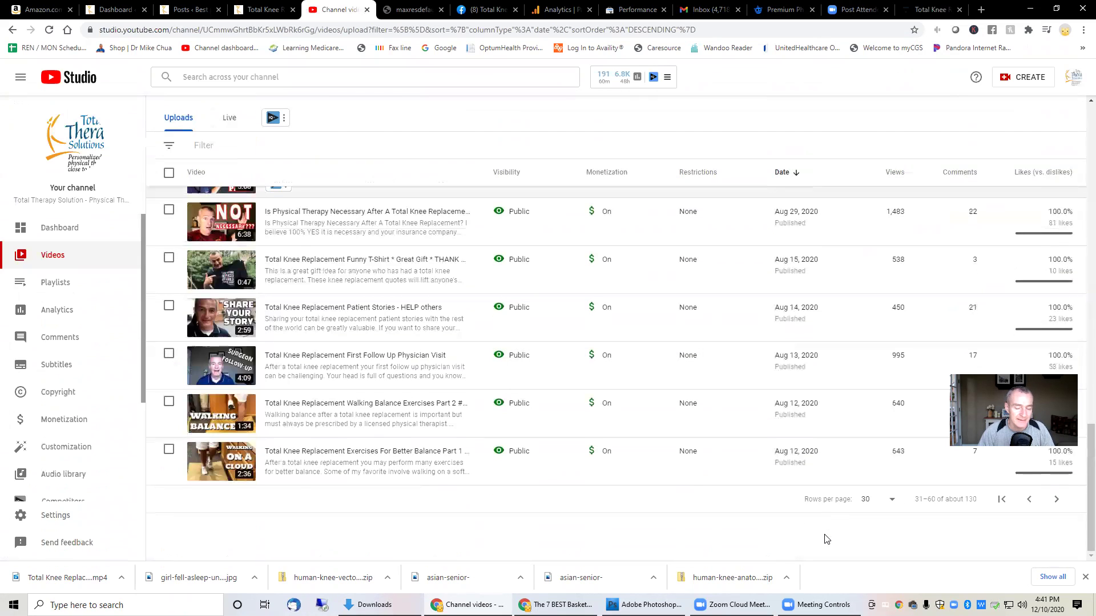
- Show 50 uploads per page and look through videos 51–150 for one on wrapping with elevation
left_click(873, 502)
left_click(878, 497)
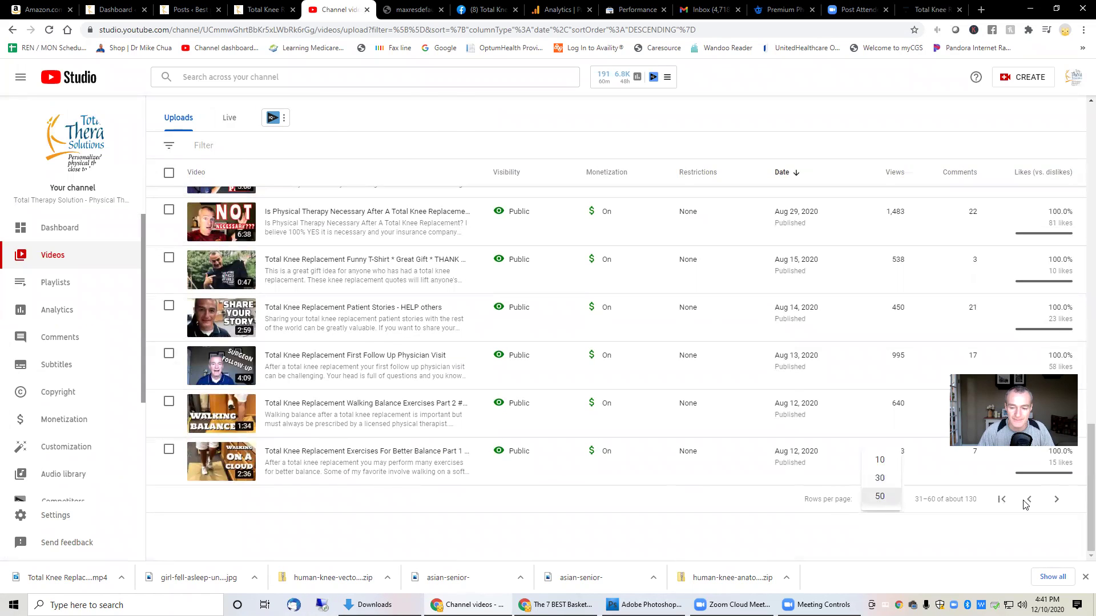
left_click(1056, 501)
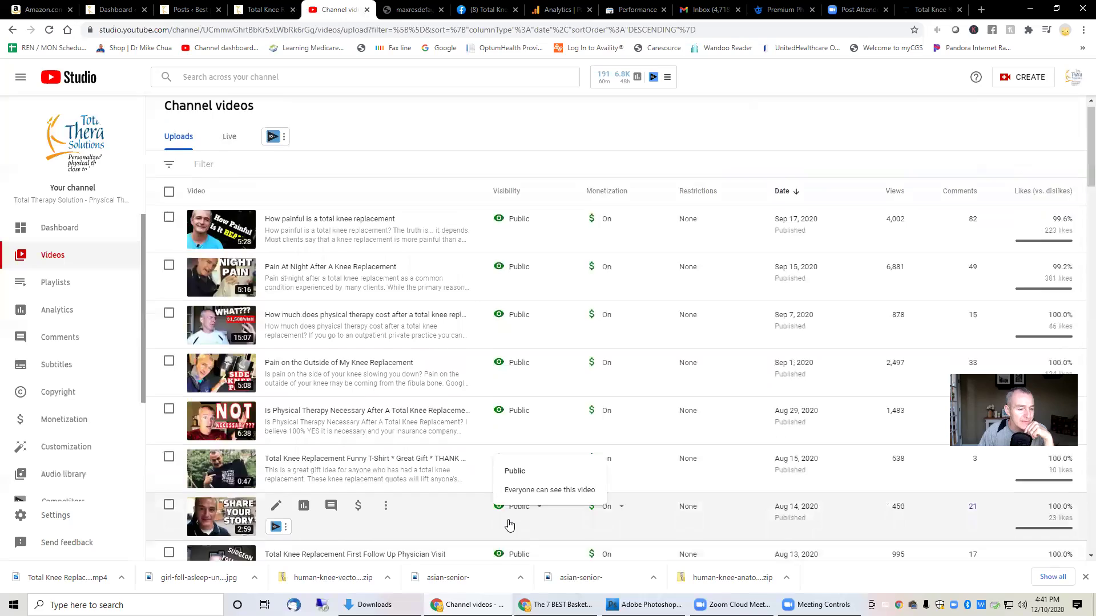
scroll(510, 524, "down", 12)
scroll(509, 524, "down", 10)
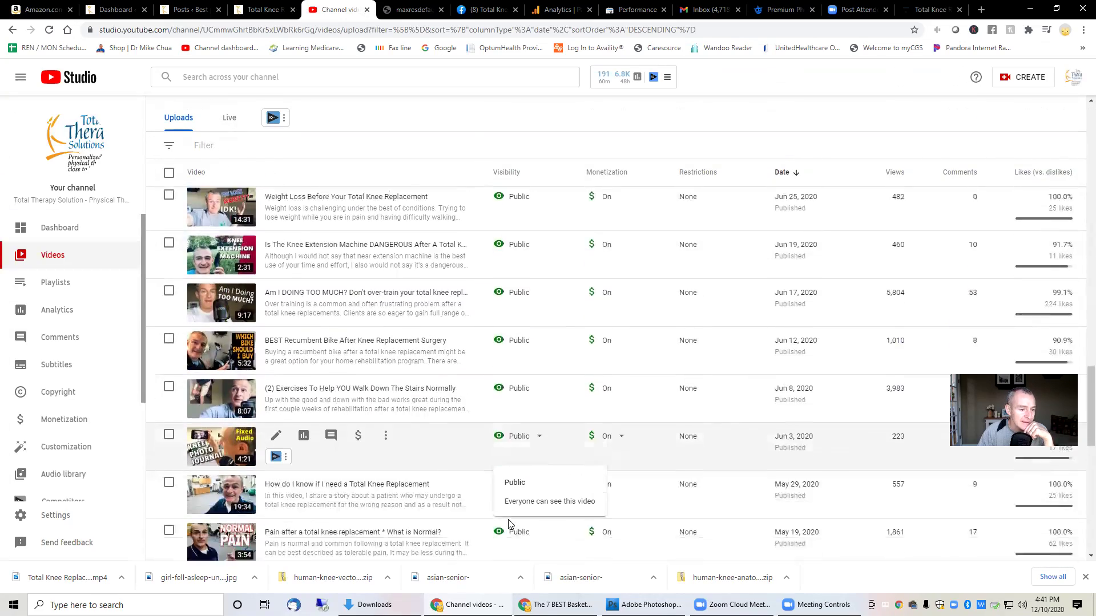
scroll(510, 525, "down", 12)
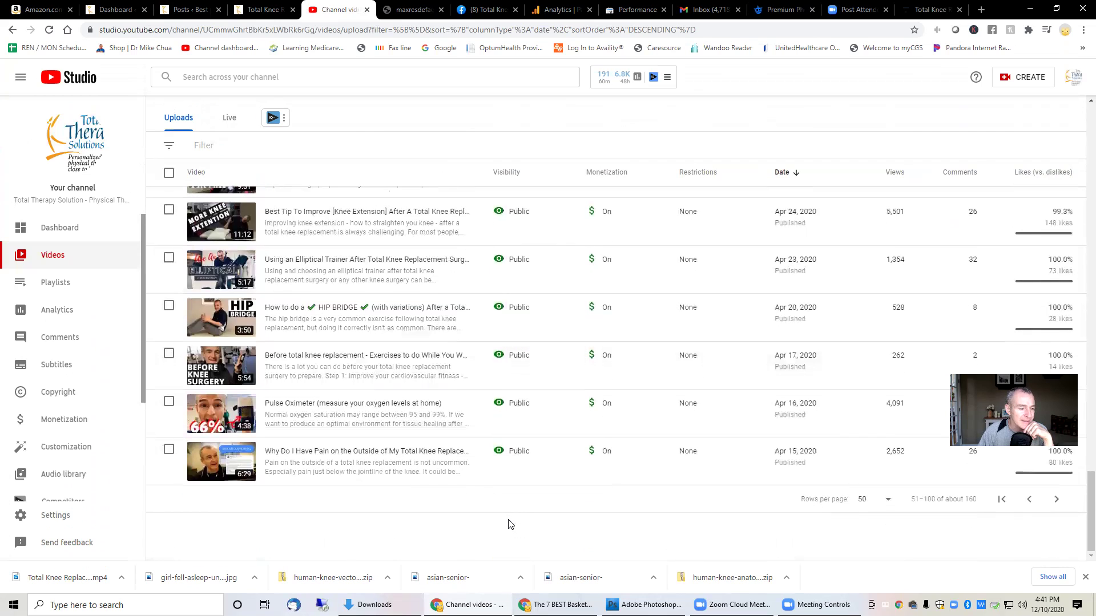
left_click(1057, 501)
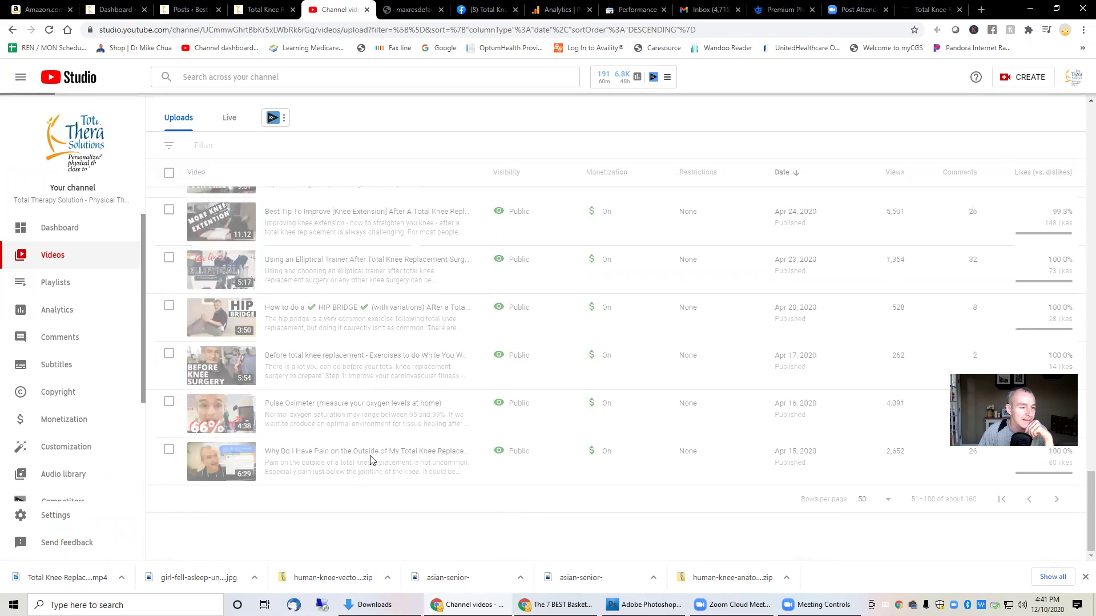
scroll(370, 460, "down", 6)
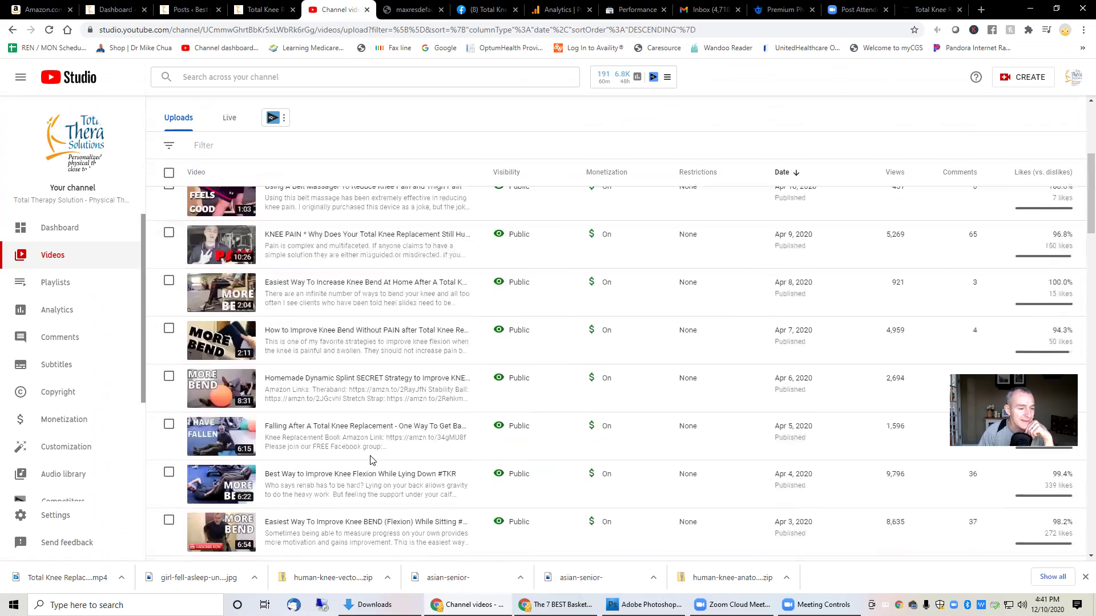
scroll(371, 460, "down", 4)
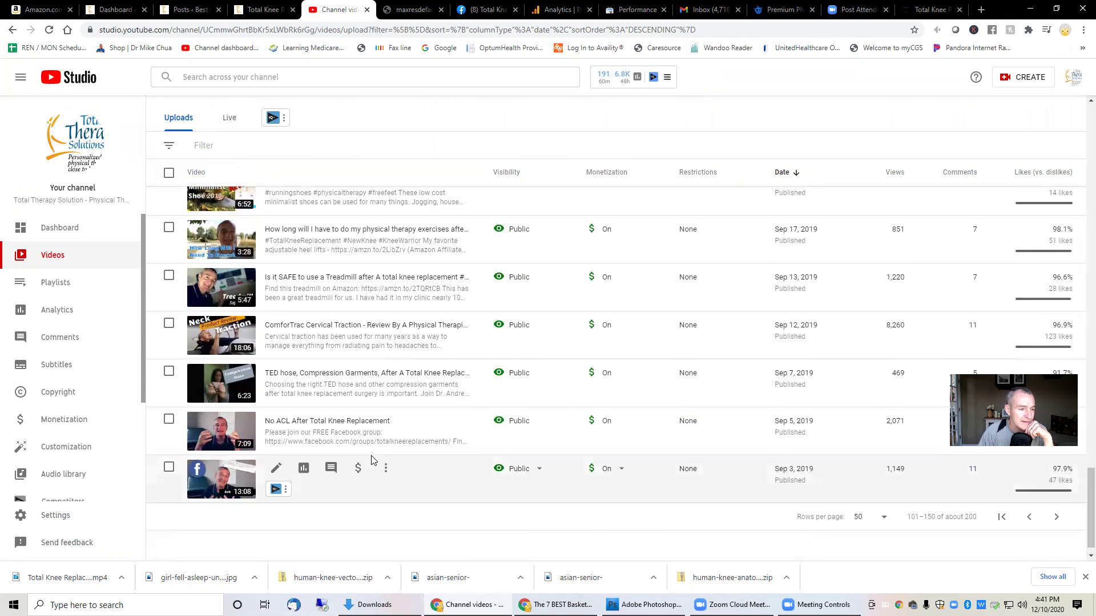
- Look through uploads 151–250 for a video on using an ACE wrap with elevation
left_click(1055, 518)
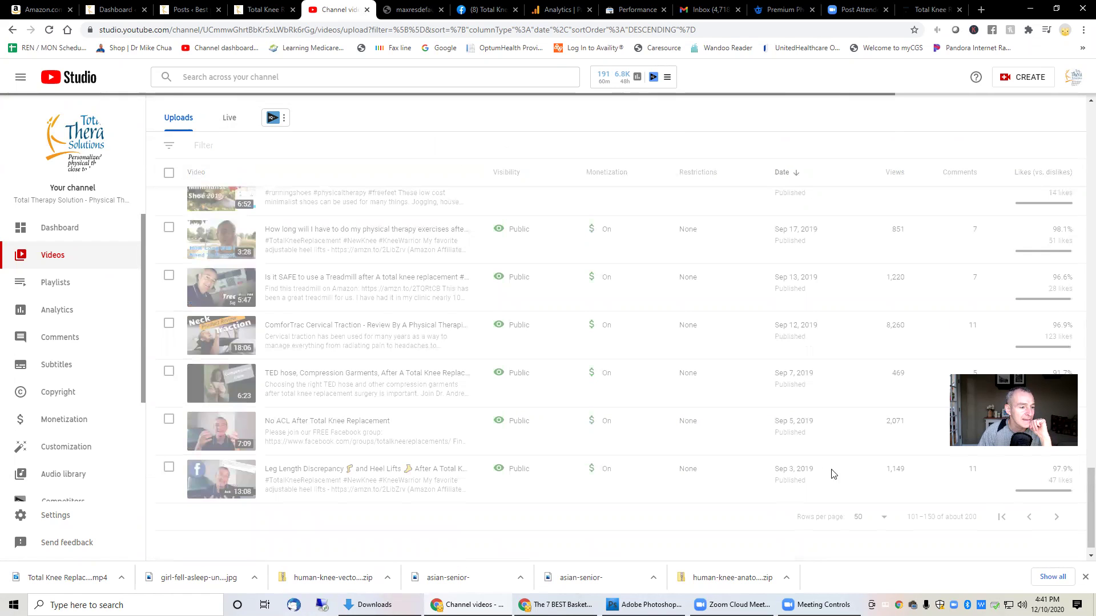
scroll(449, 399, "down", 2)
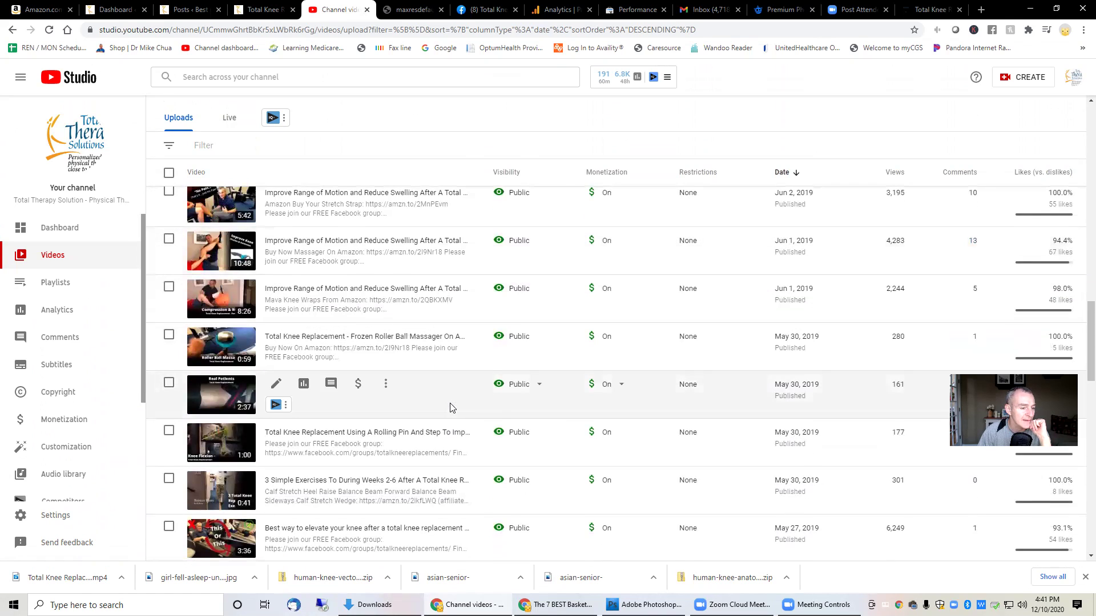
scroll(450, 408, "down", 10)
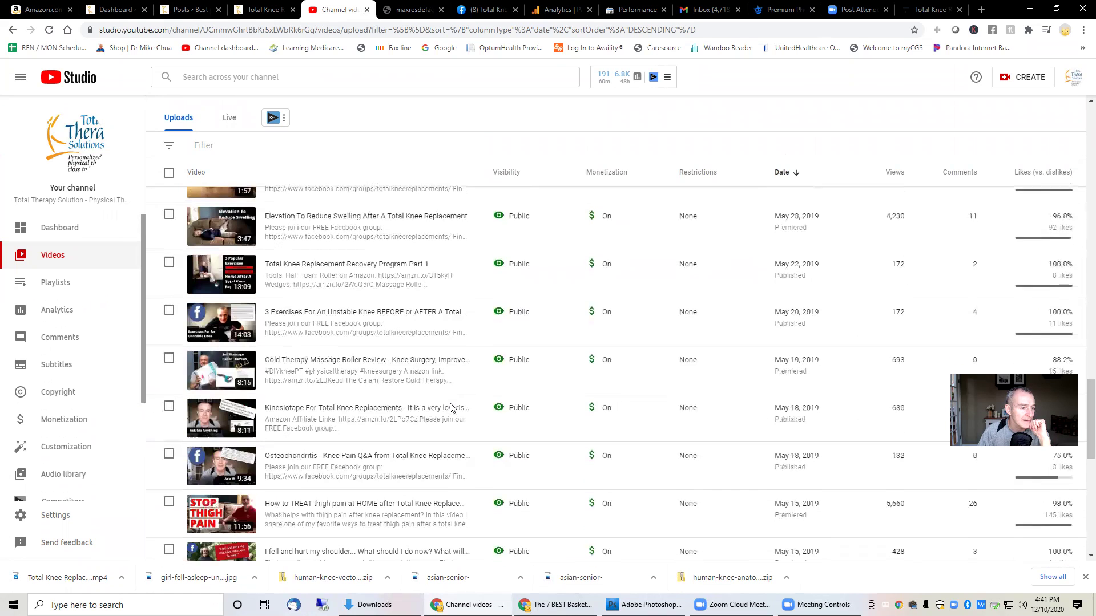
scroll(450, 407, "down", 5)
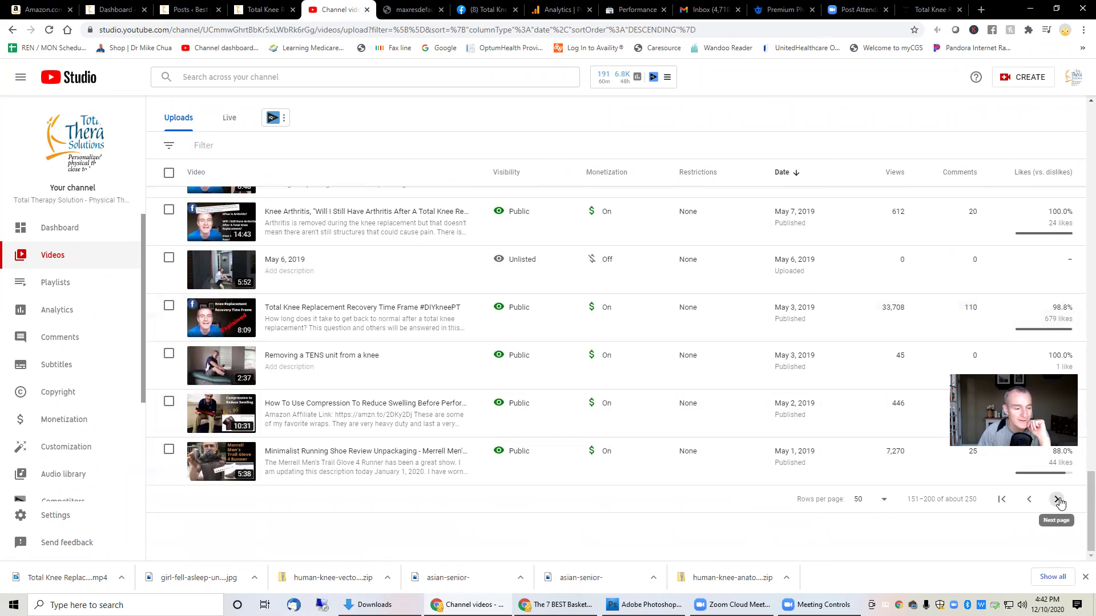
left_click(1057, 501)
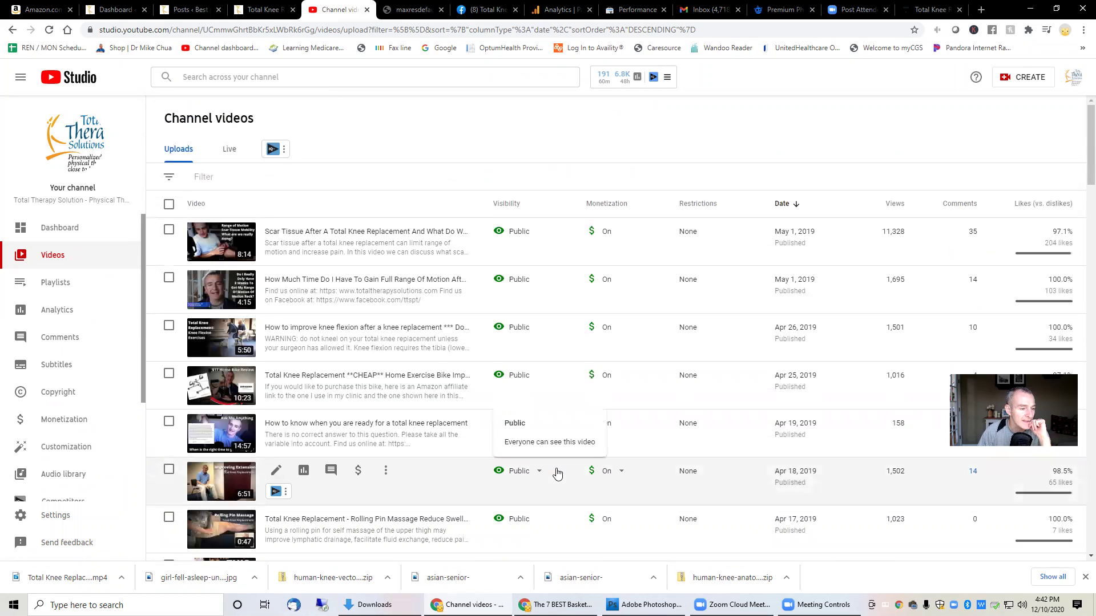
scroll(557, 474, "down", 8)
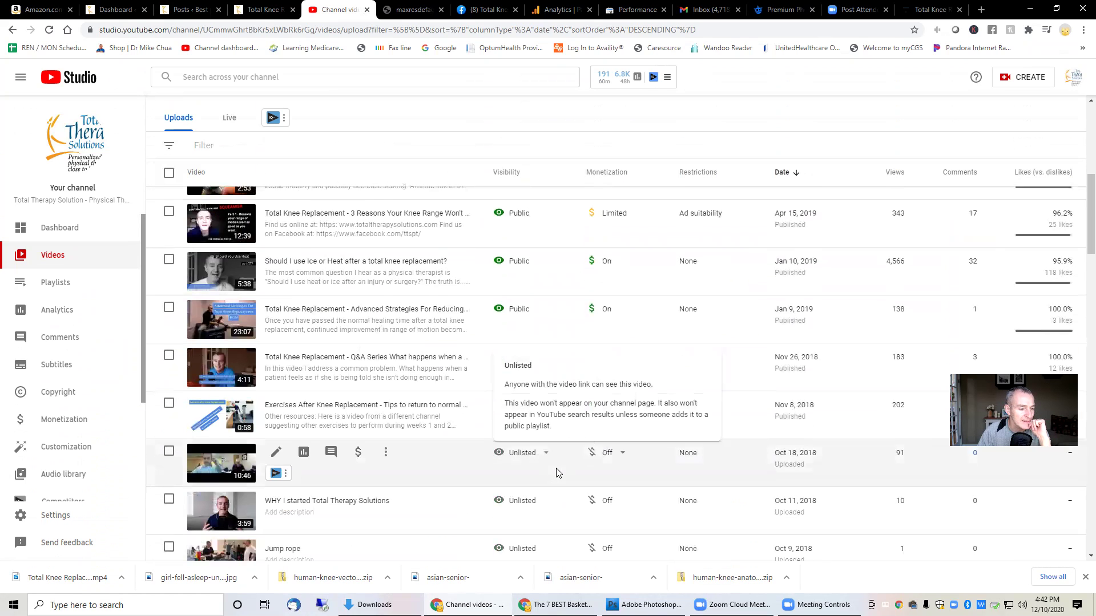
scroll(557, 473, "down", 10)
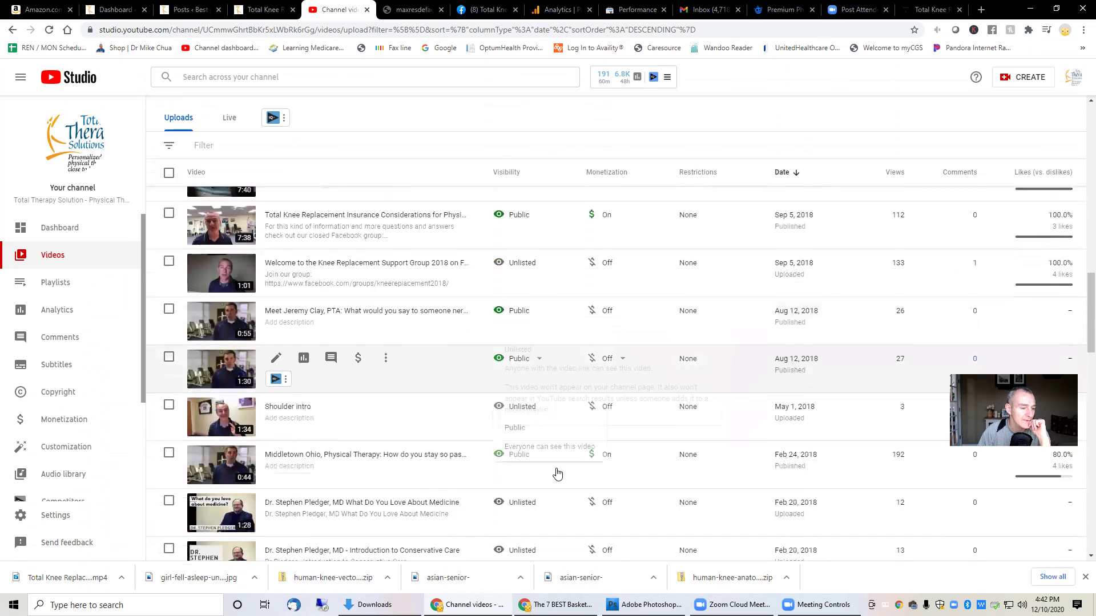
scroll(556, 474, "down", 10)
scroll(557, 473, "down", 10)
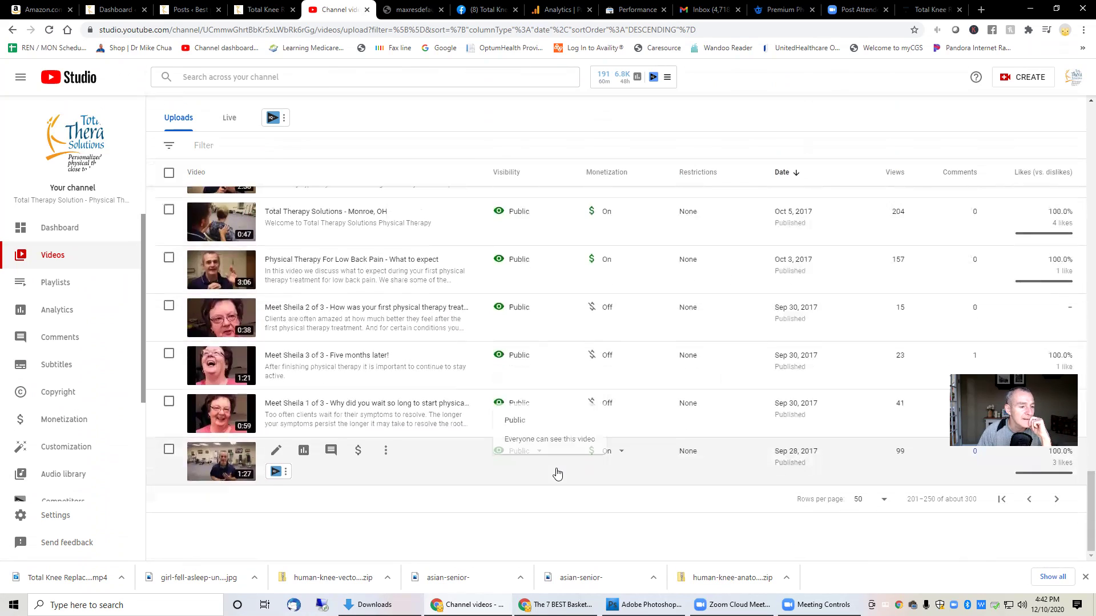
- Check the oldest uploads from 251 to 300, return to the 201–250 page and examine its knee replacement videos again
left_click(1057, 506)
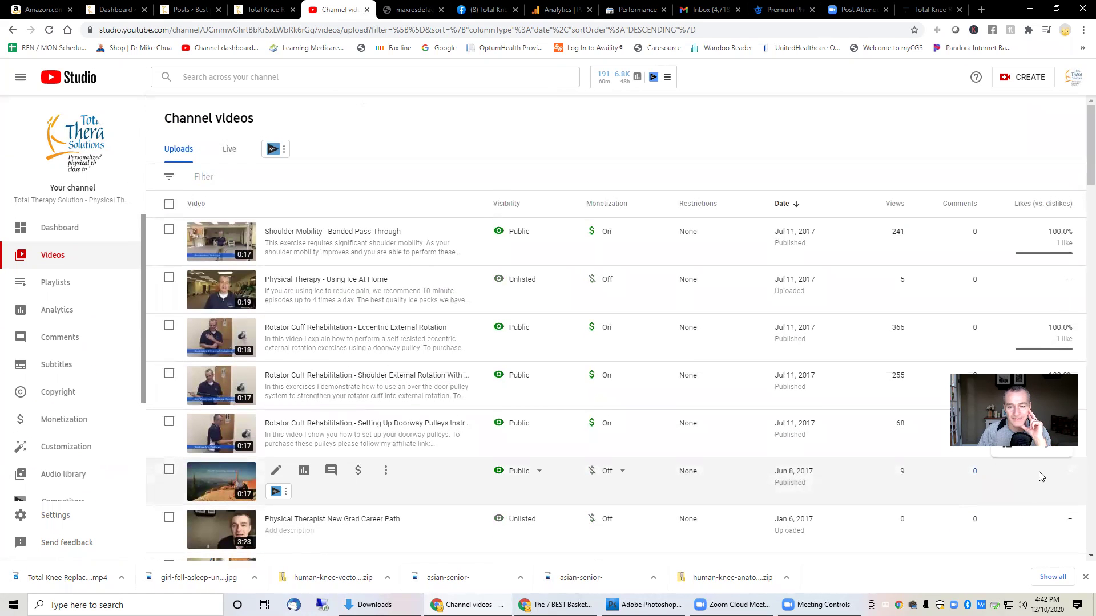
key("ctrl+a")
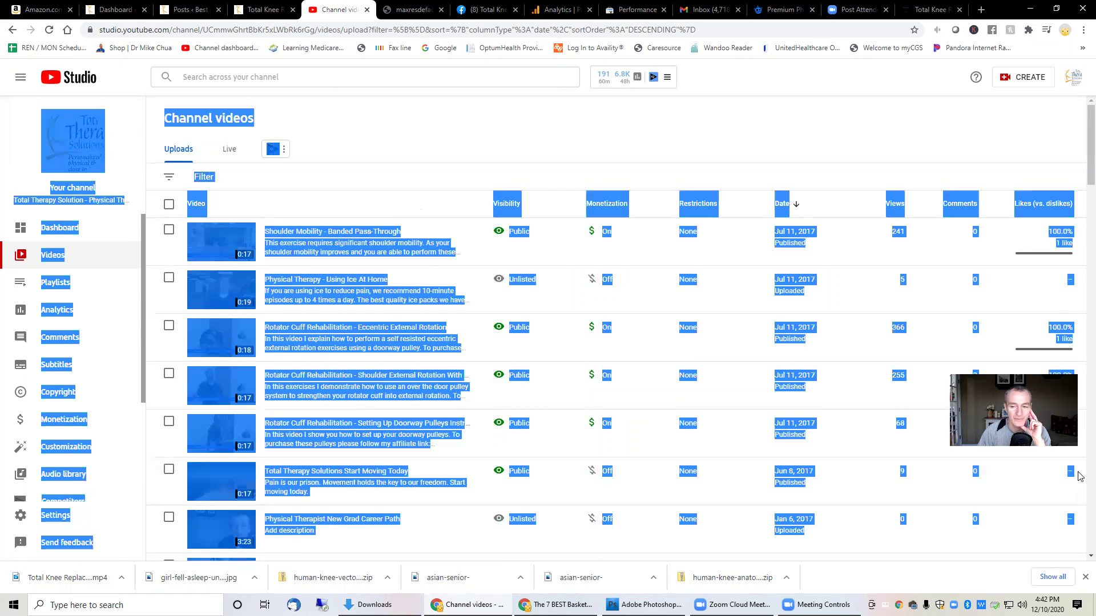
left_click_drag(1090, 124, 1090, 516)
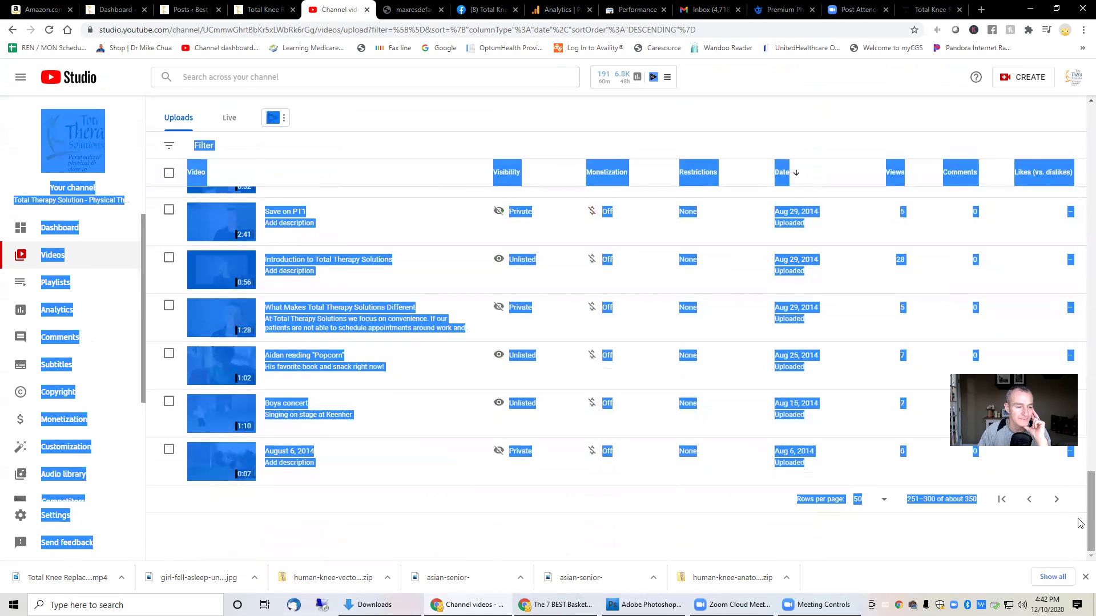
left_click(1032, 500)
scroll(797, 471, "down", 4)
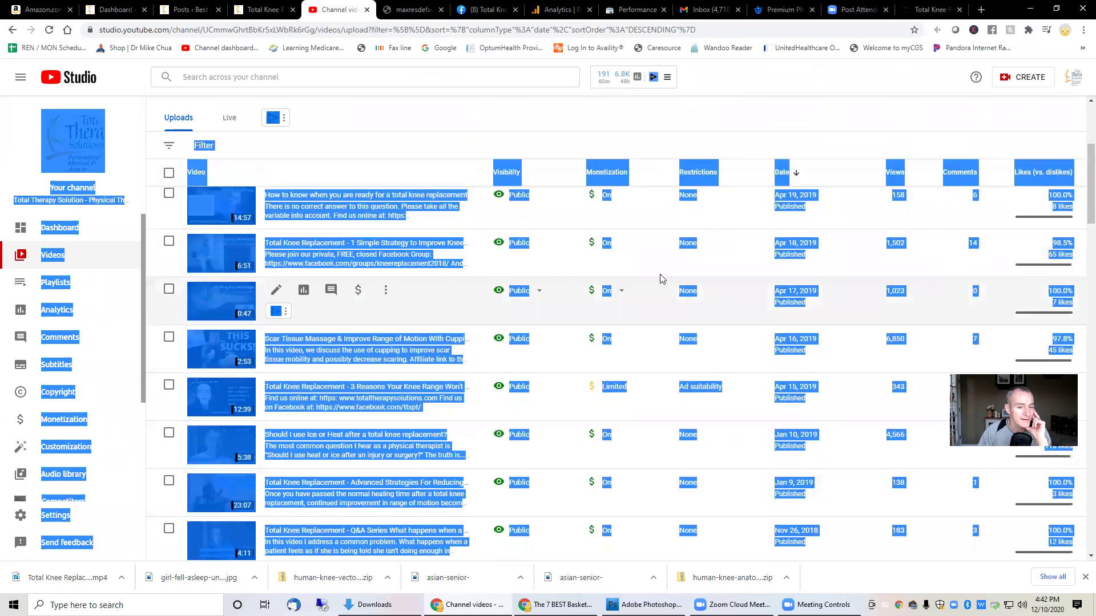
left_click(661, 280)
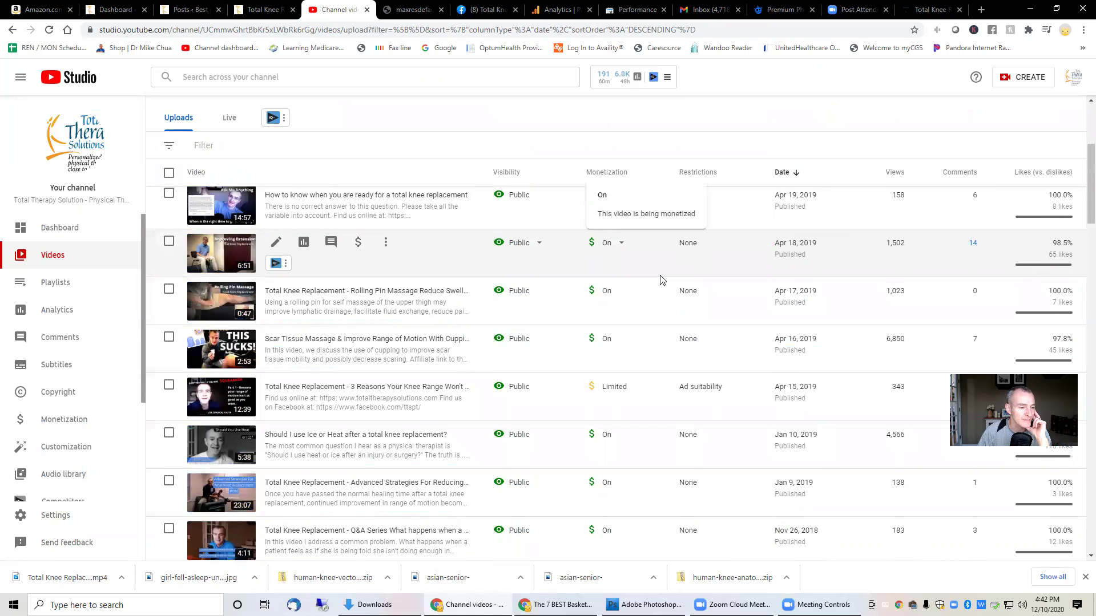
scroll(661, 280, "down", 6)
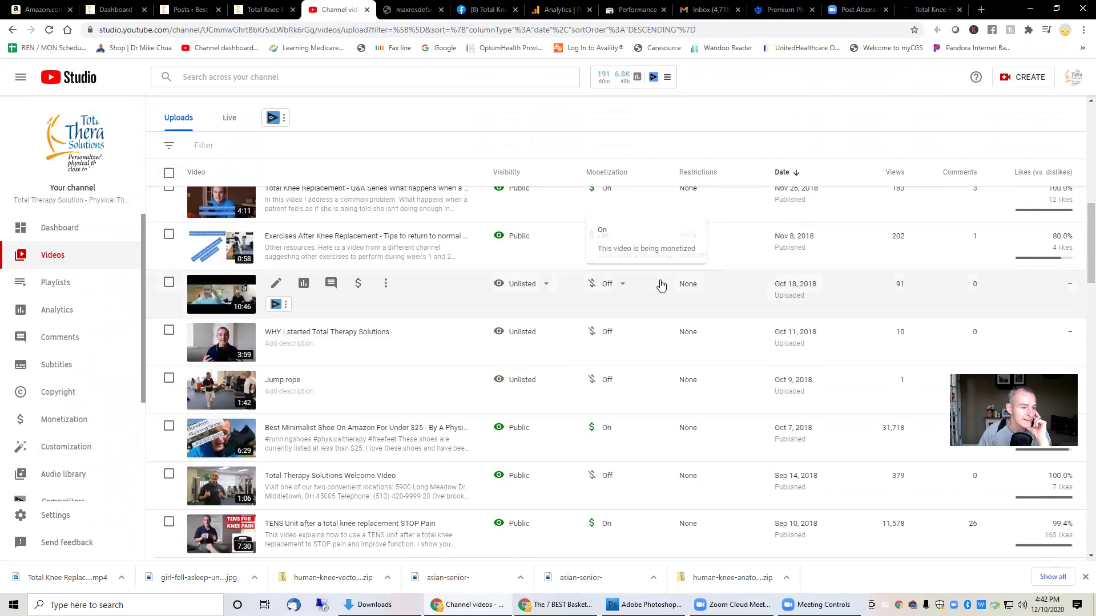
scroll(661, 285, "down", 3)
scroll(661, 320, "down", 9)
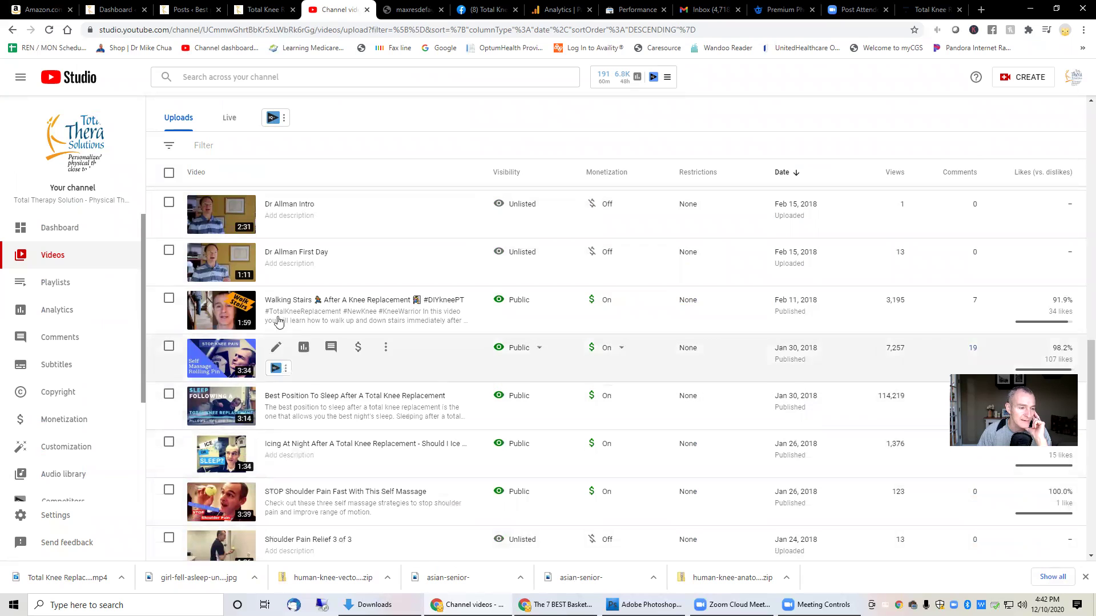
scroll(224, 309, "down", 6)
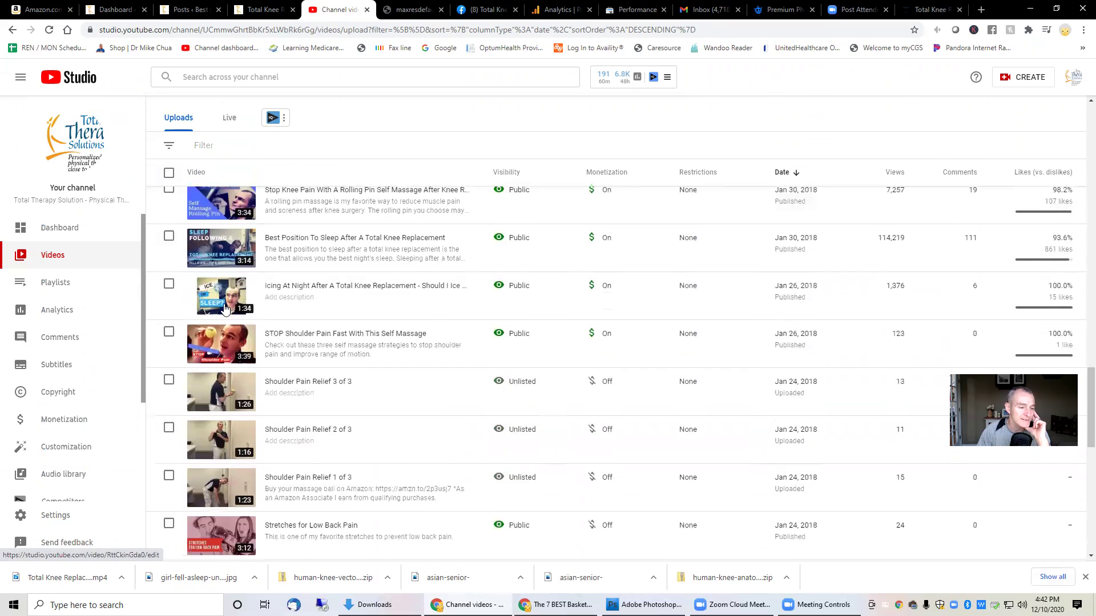
scroll(224, 309, "down", 10)
scroll(223, 309, "up", 12)
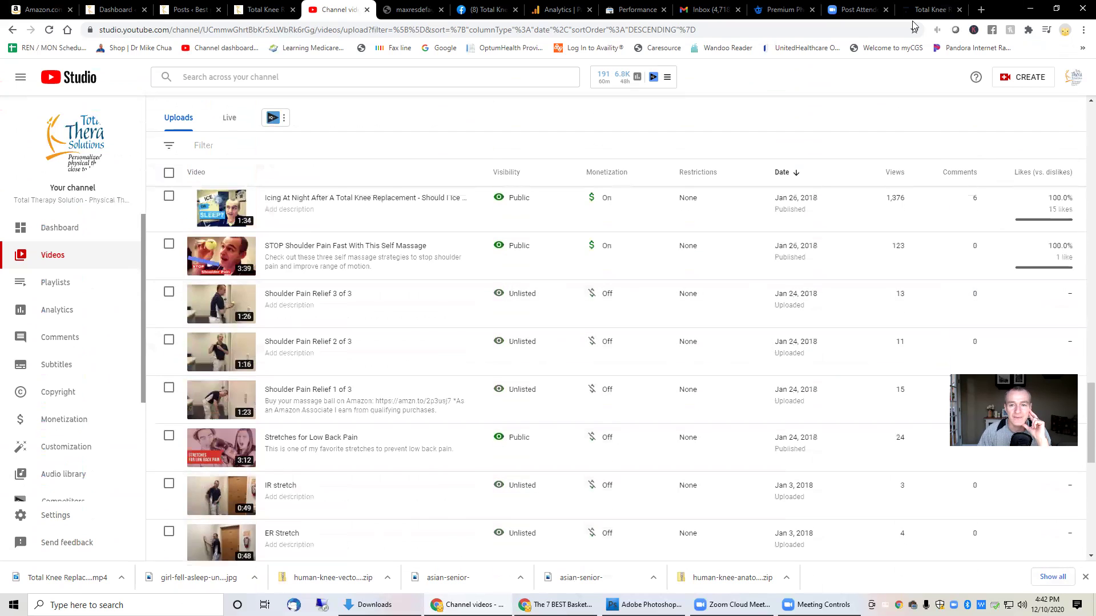
- Return to the Thinkific course and save the Compression & Elevation to Reduce Swelling lesson
left_click(927, 10)
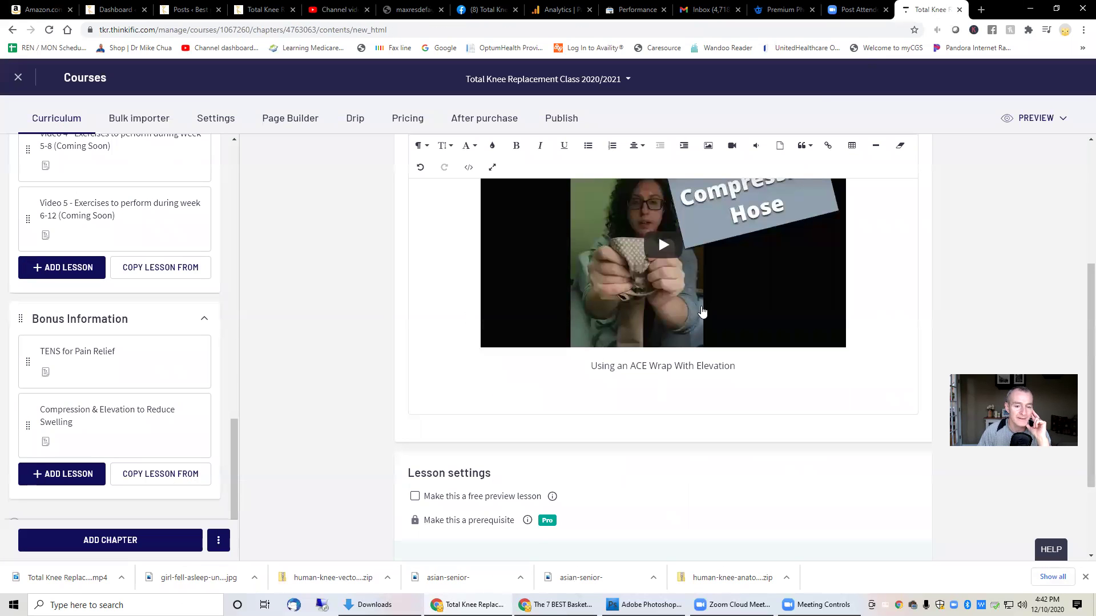
scroll(662, 257, "up", 3)
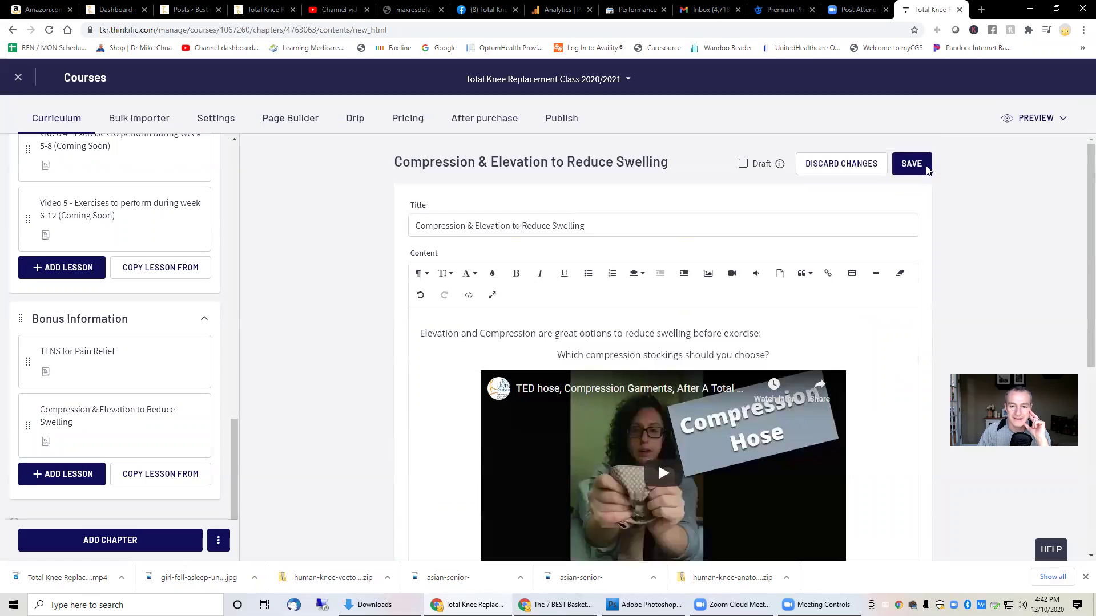
left_click(916, 164)
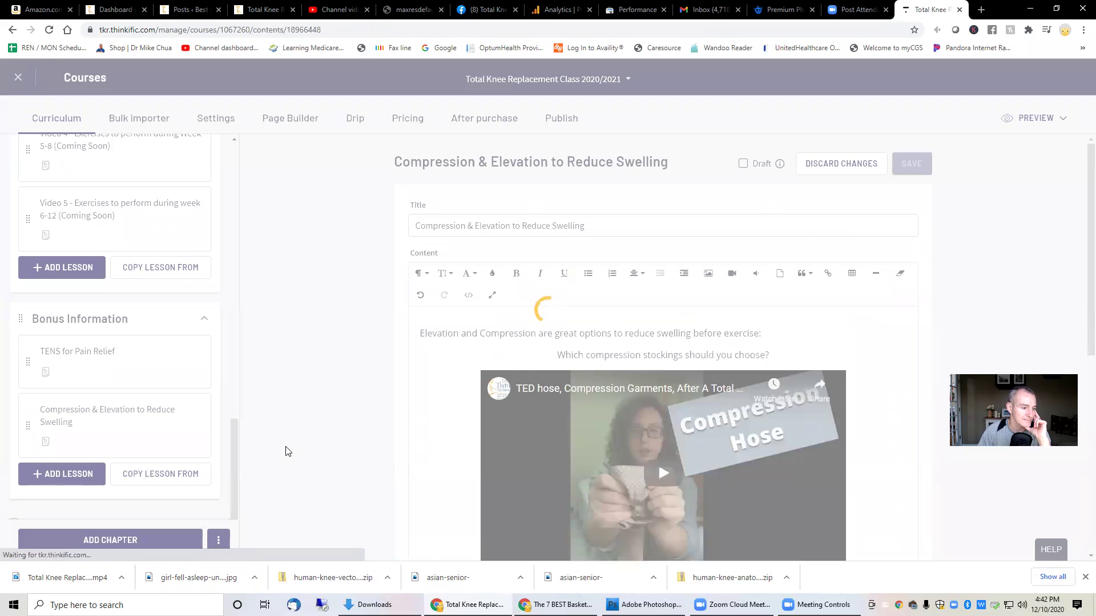
- Add a text lesson titled "How to go up/down stairs after a knee replacement" to Bonus Information
left_click(54, 479)
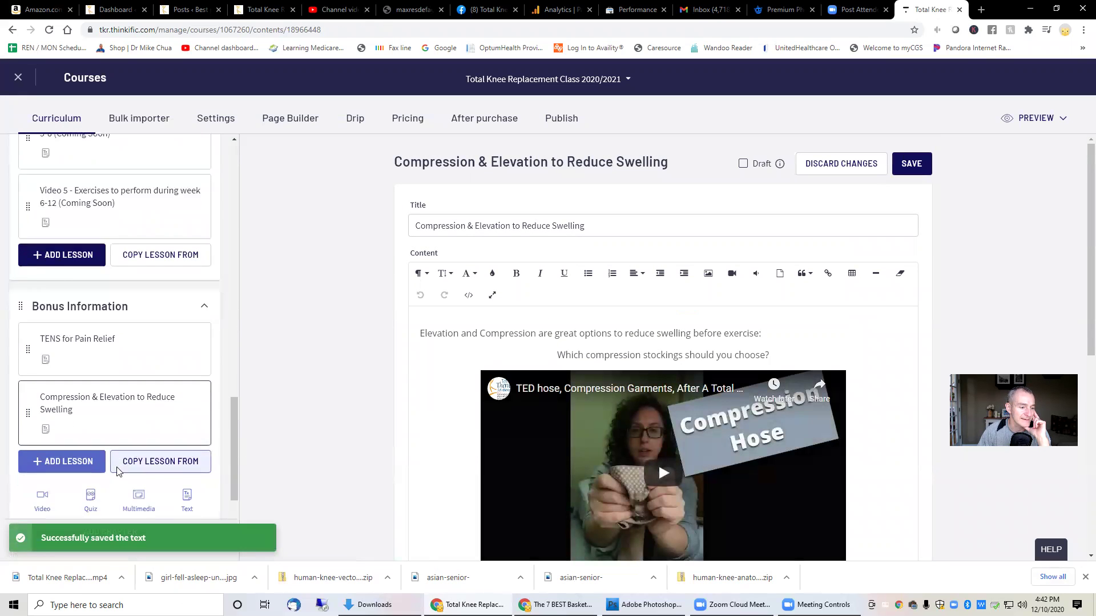
left_click(187, 342)
left_click(451, 224)
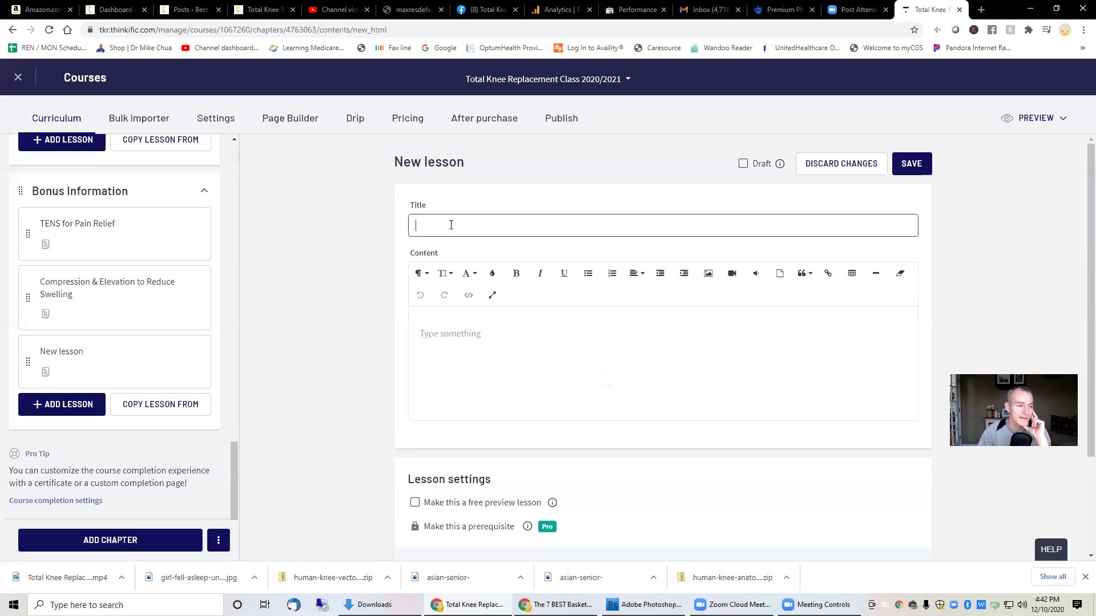
type("How to go up/down stairs aft")
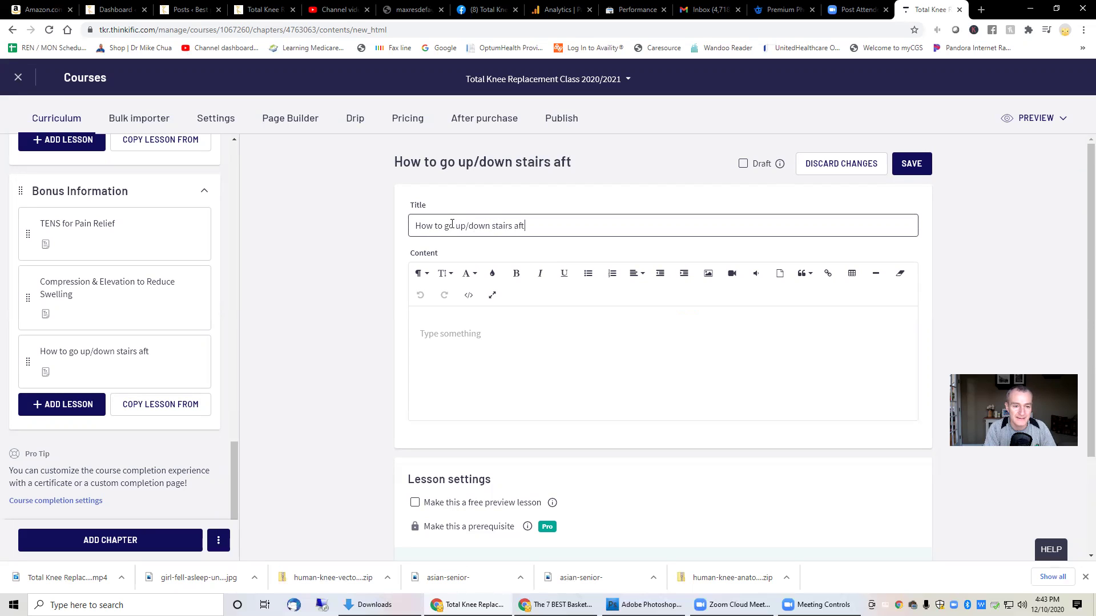
type("acement")
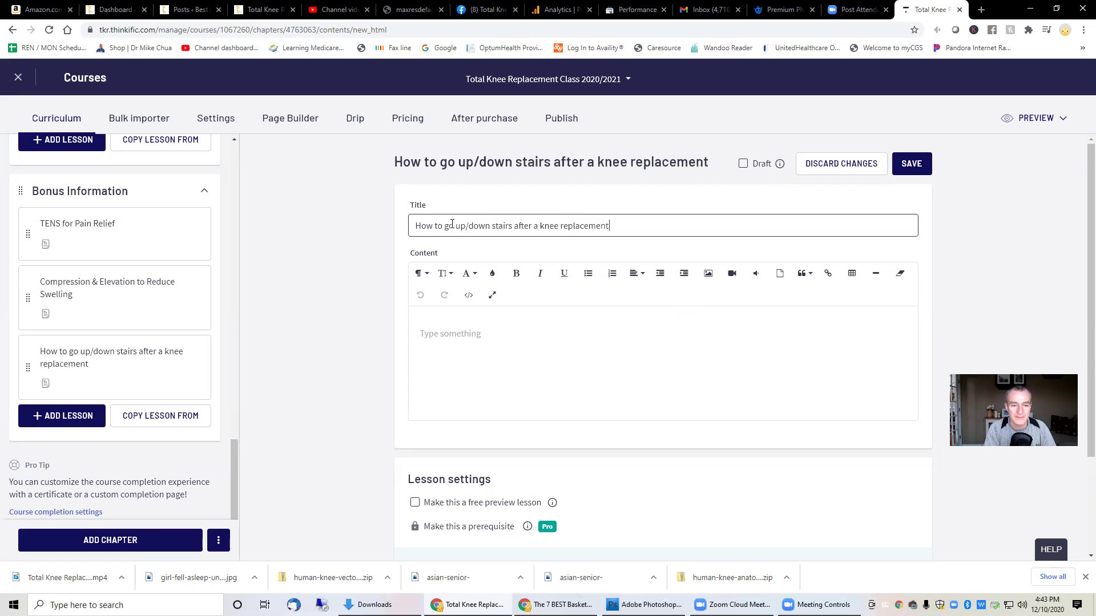
- Write "In this video I explain the proper procedure for ascending / descending stairs safely:" as lesson content and centre the line below it
left_click(707, 319)
type("In th")
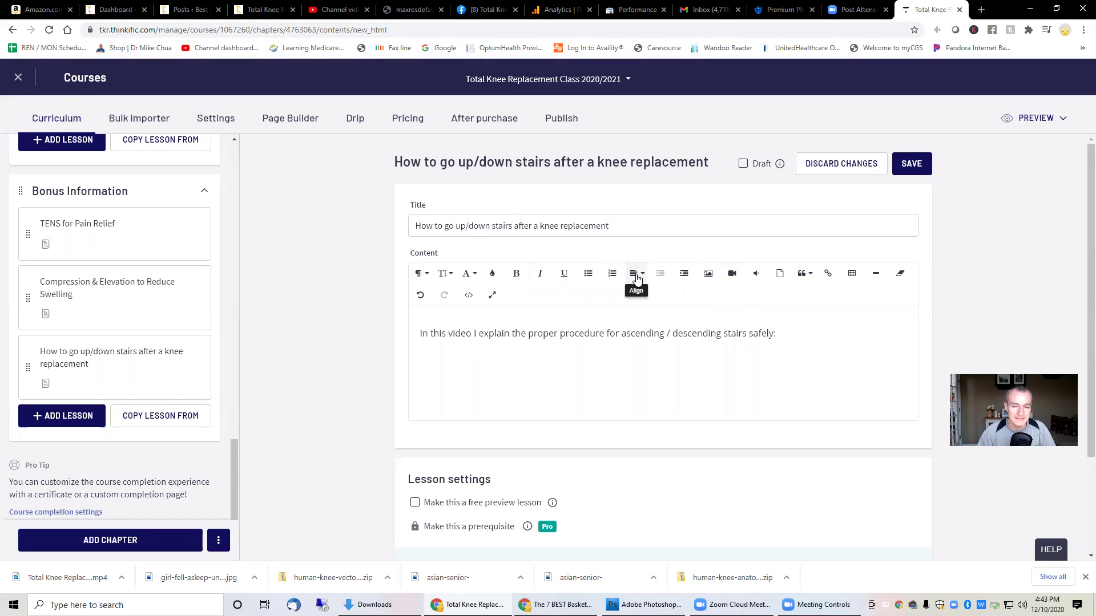
left_click(635, 273)
left_click(634, 313)
- Switch to YouTube Studio and open the details of the Walking Stairs After A Knee Replacement video
left_click(735, 275)
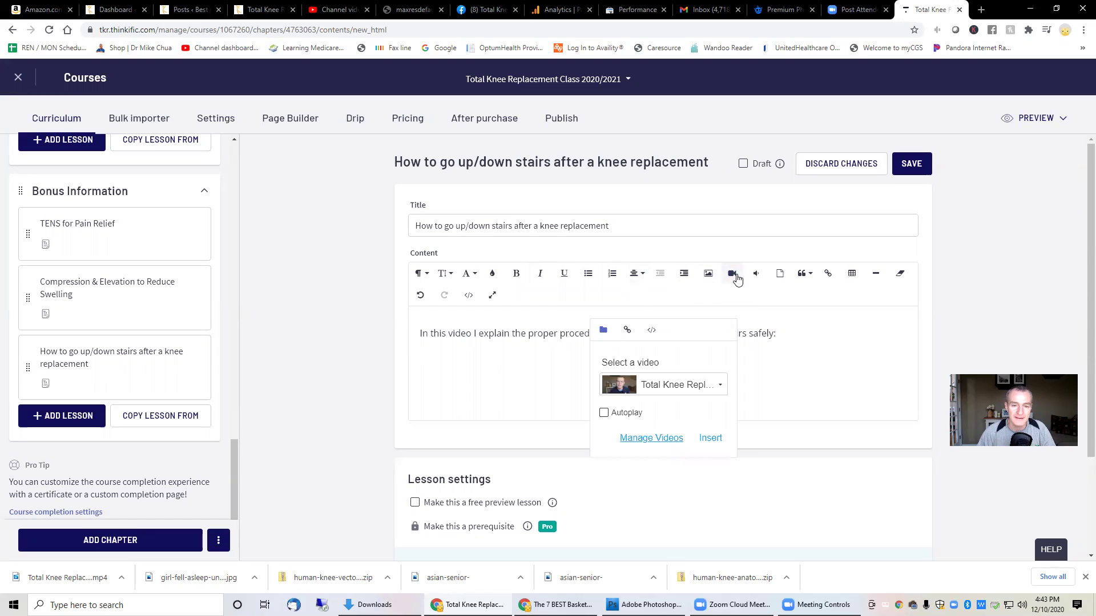
left_click(338, 9)
scroll(324, 498, "up", 5)
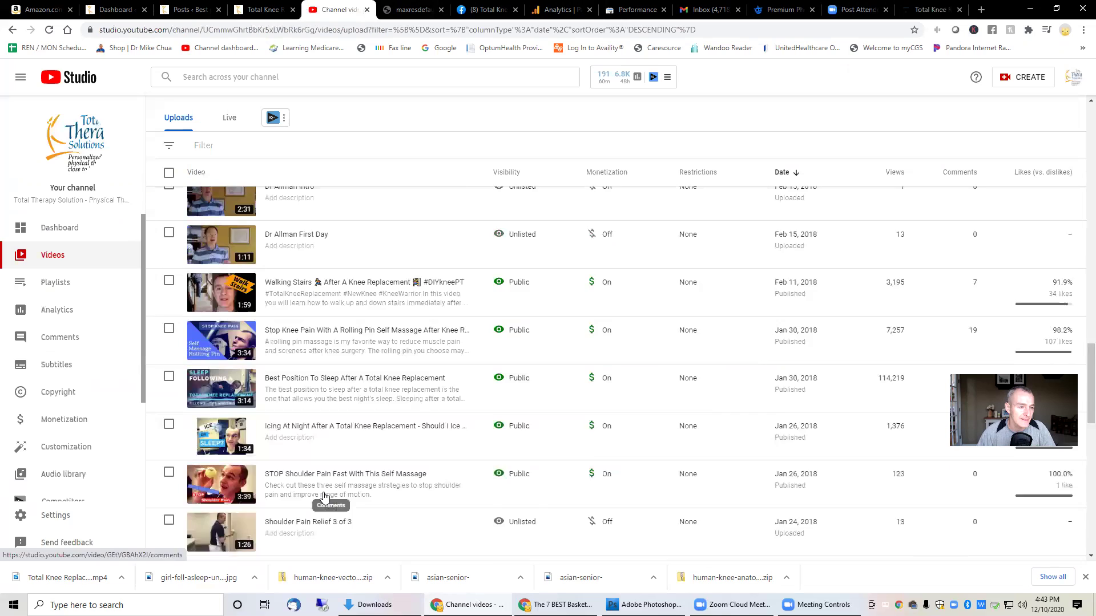
left_click(247, 346)
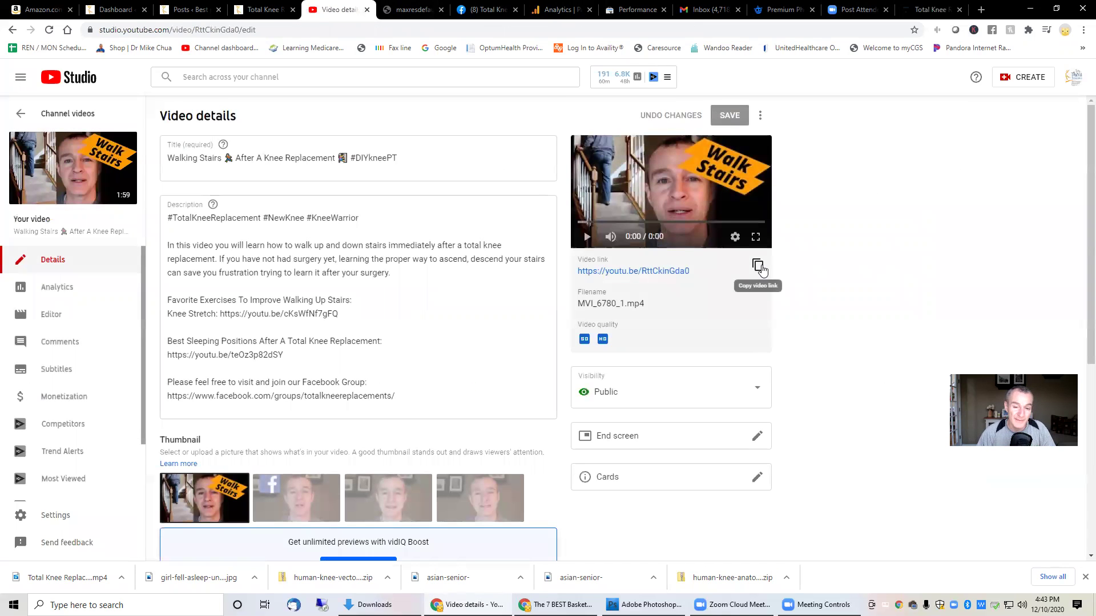
left_click(930, 10)
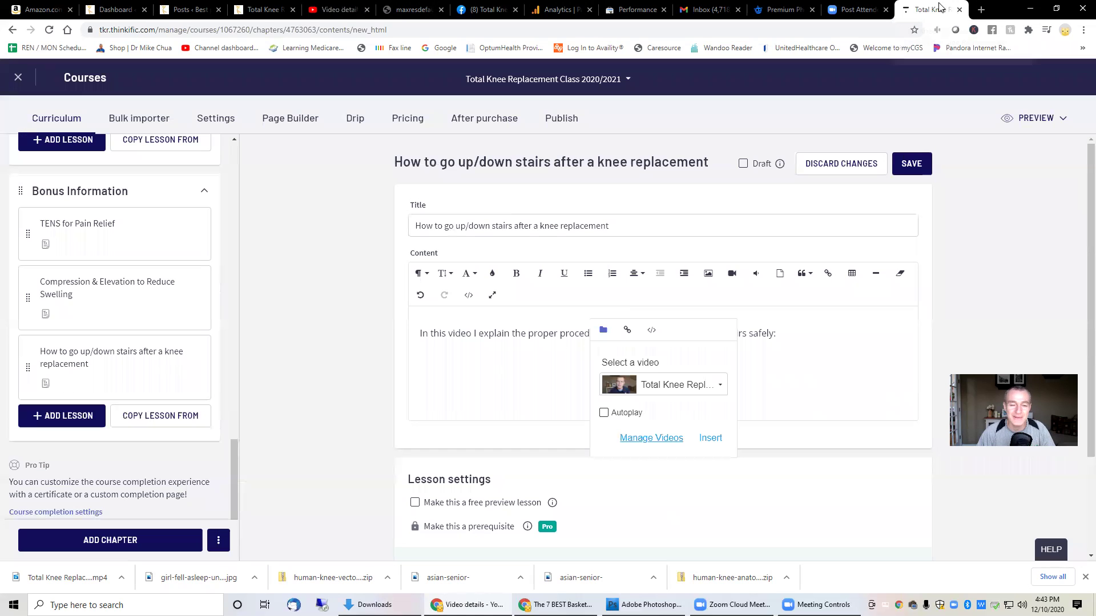
left_click(627, 330)
type("https://youtu.be/dBeLf7rwIPw")
left_click(714, 391)
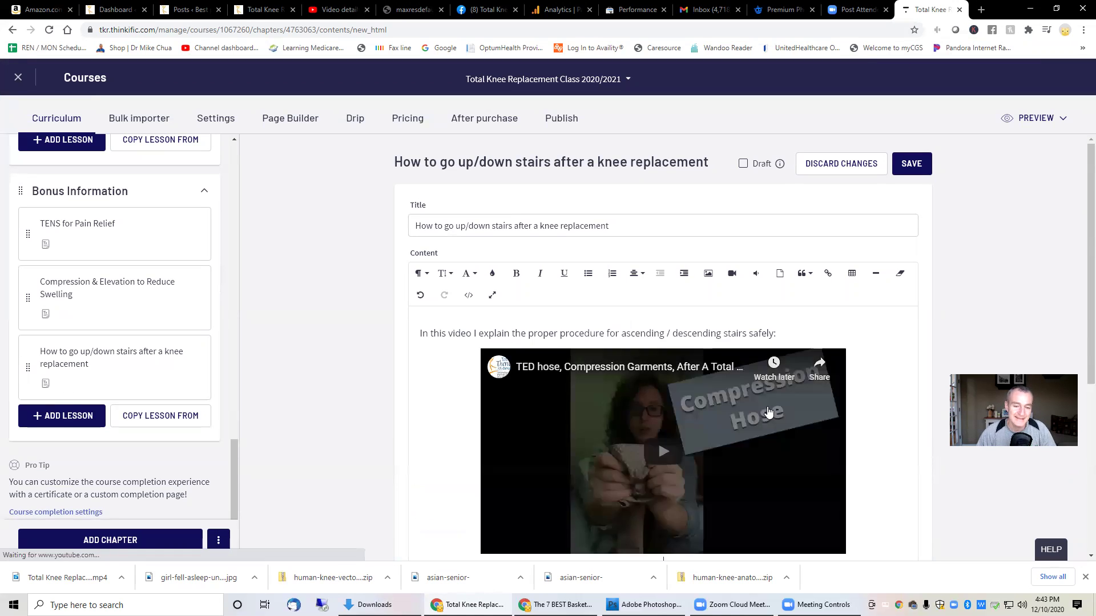
- Remove the embedded TED hose compression garments video from the stairs lesson content
scroll(792, 294, "down", 3)
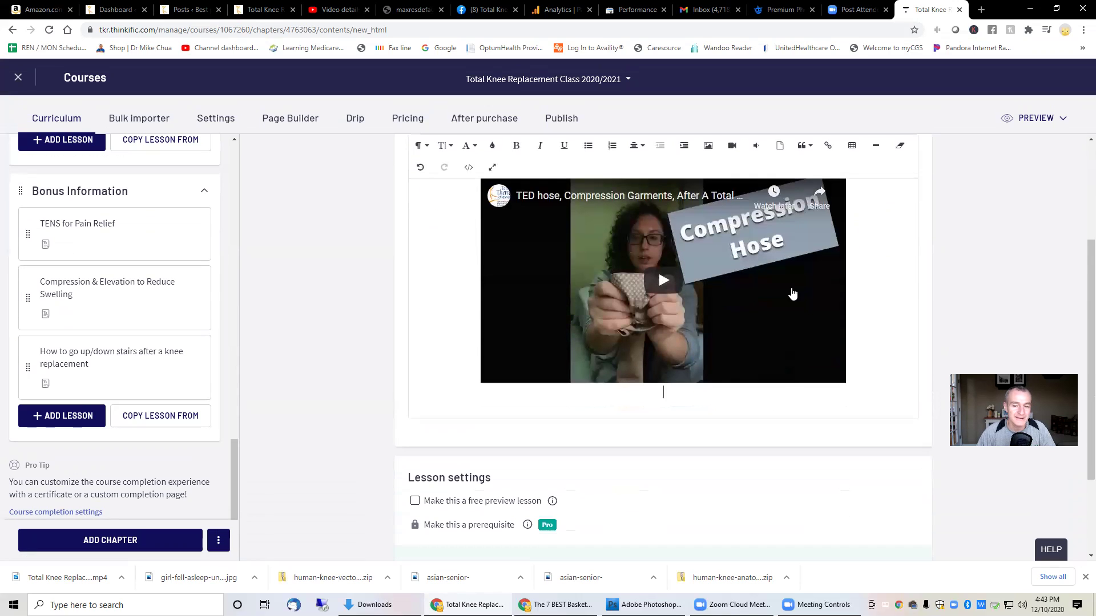
left_click(855, 271)
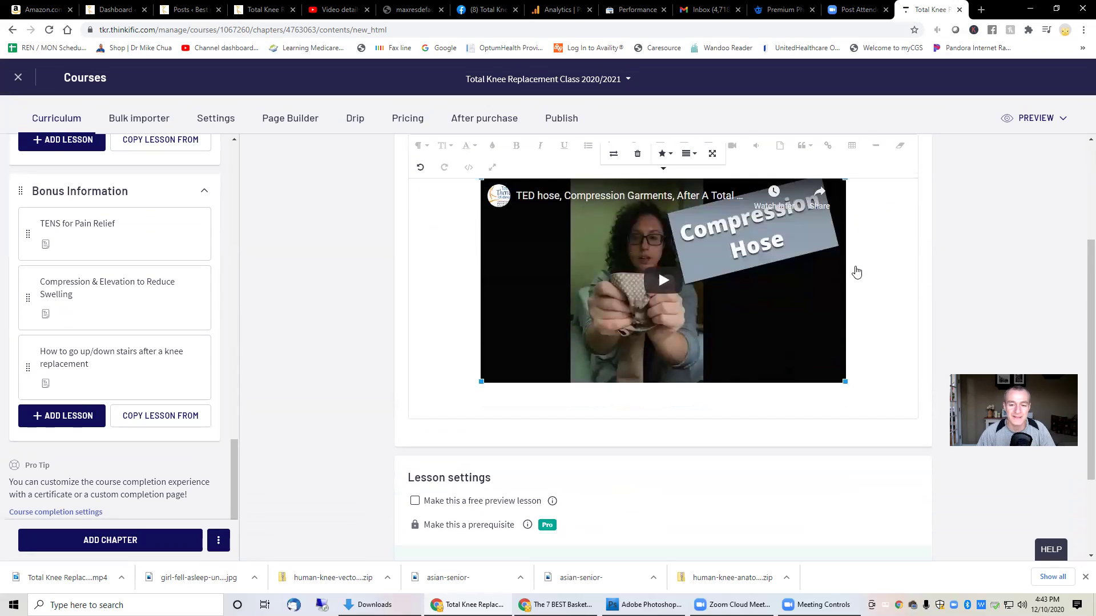
left_click(637, 157)
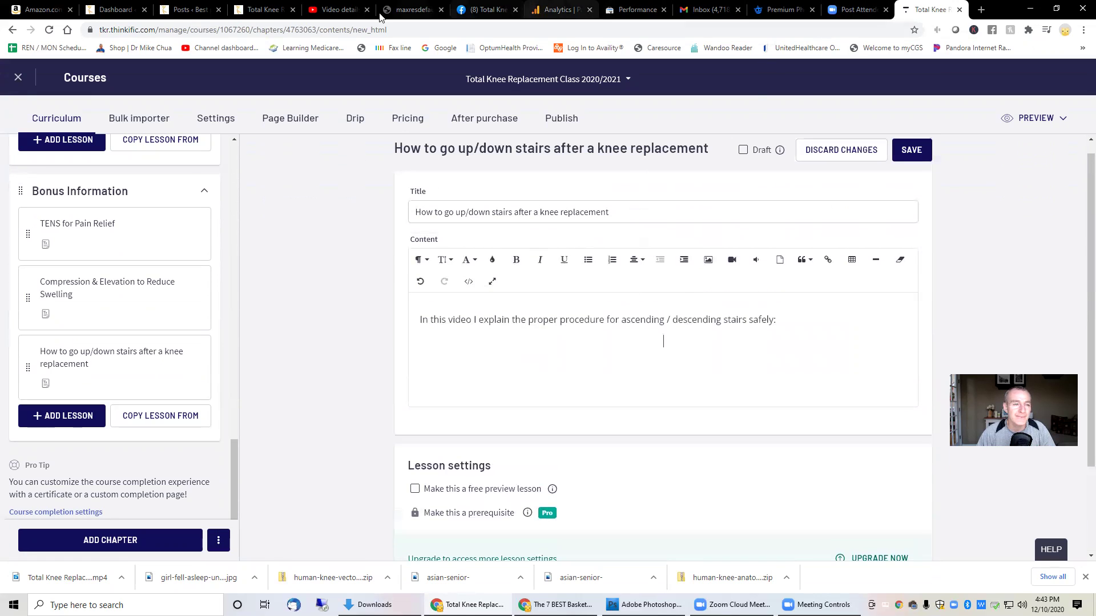
left_click(336, 10)
left_click(746, 265)
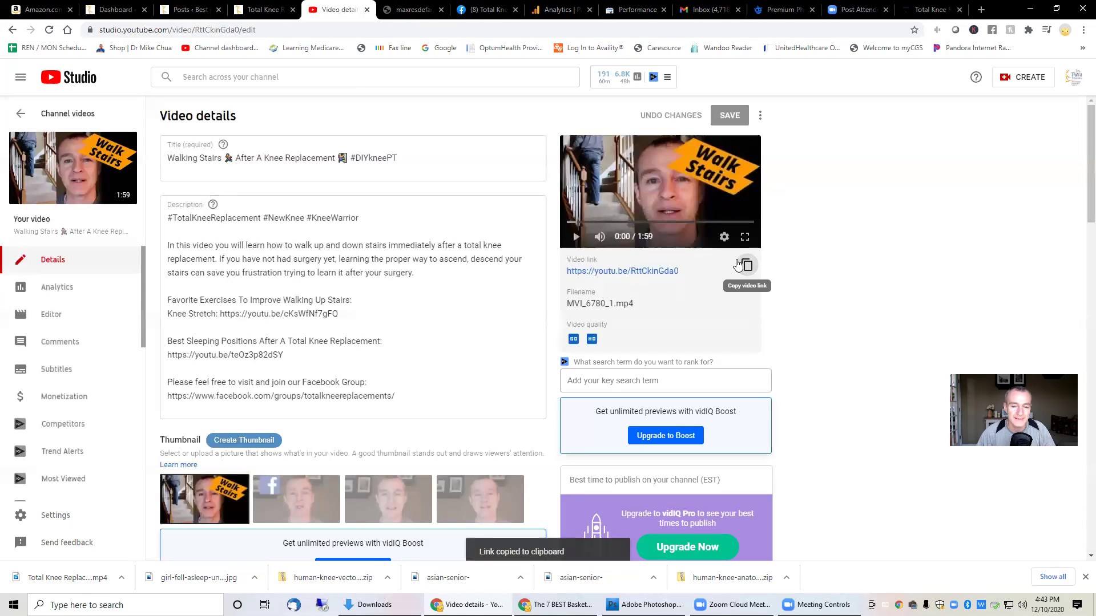
left_click(927, 9)
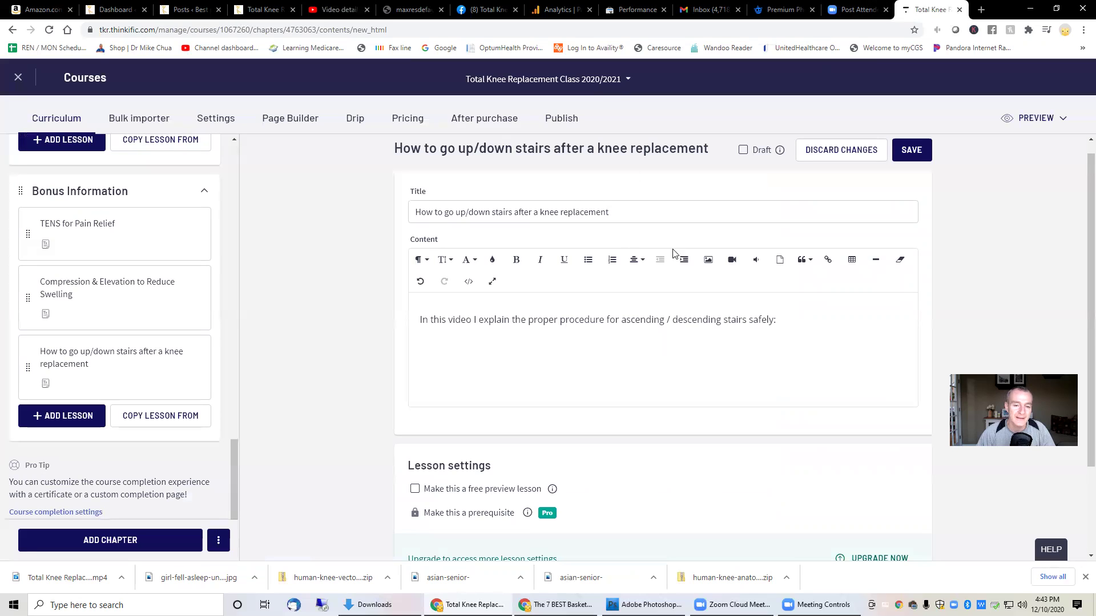
left_click(732, 261)
key("ctrl+v")
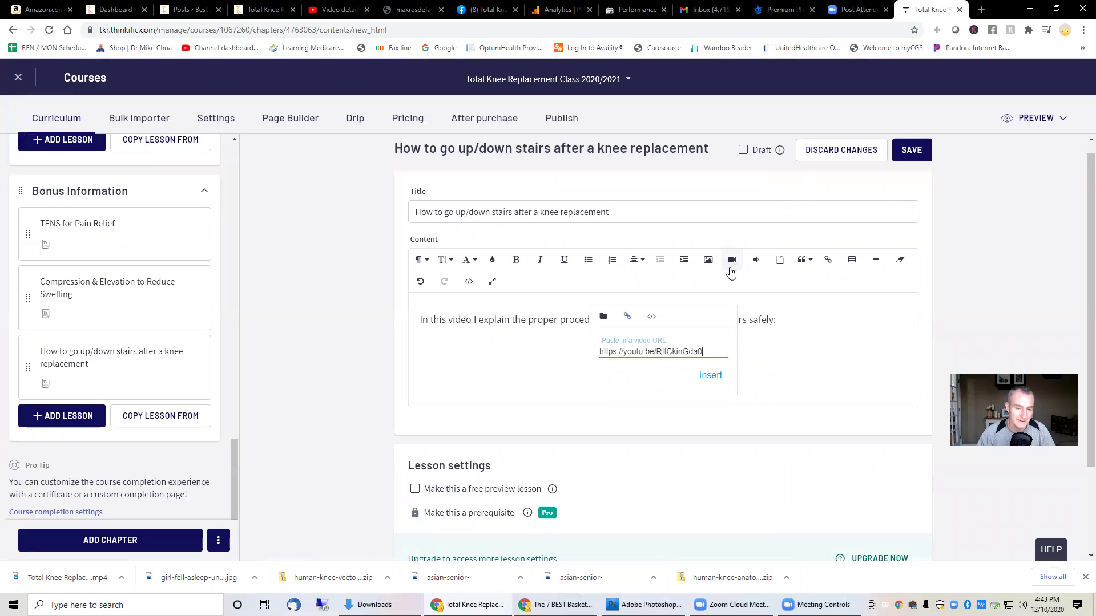
left_click(709, 375)
left_click(911, 153)
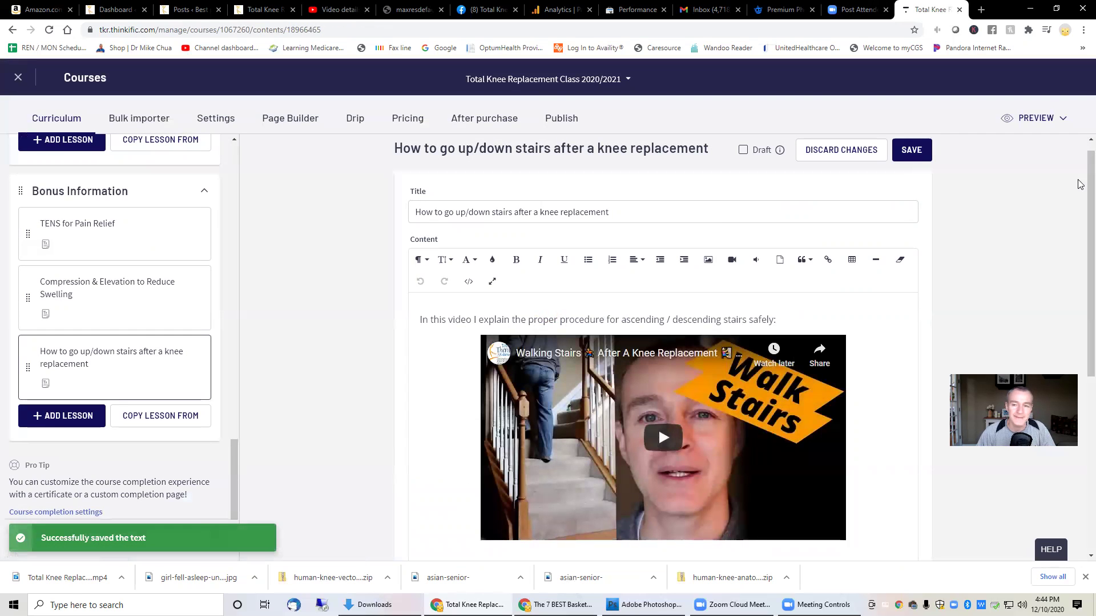
- Preview the course landing page and examine its introduction, curriculum modules, Bonus Information lessons and instructor section
left_click(1031, 121)
left_click(977, 148)
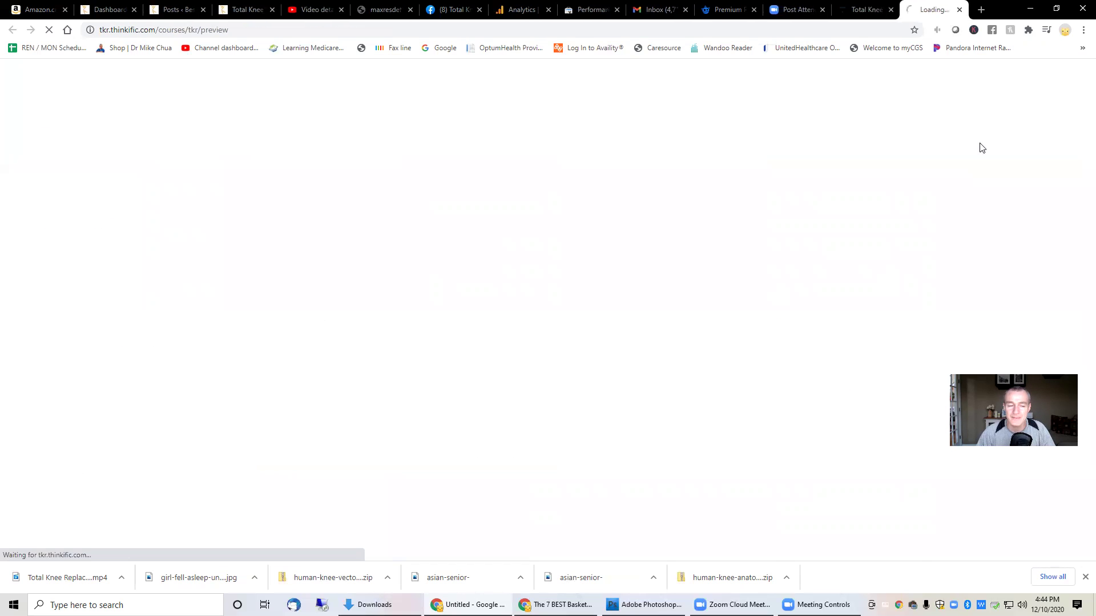
scroll(828, 353, "down", 6)
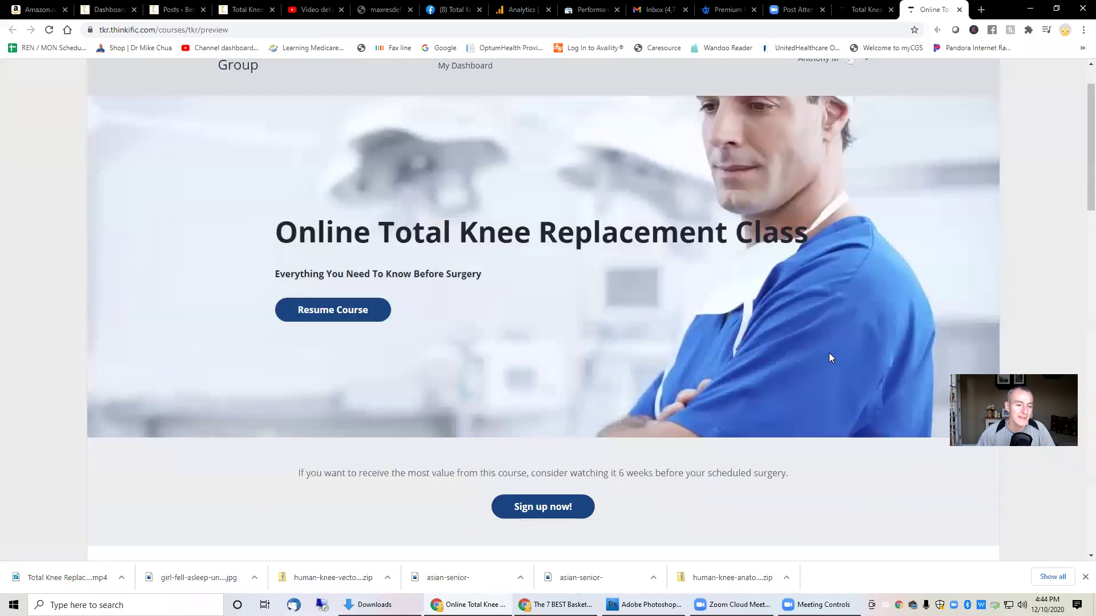
scroll(831, 357, "up", 6)
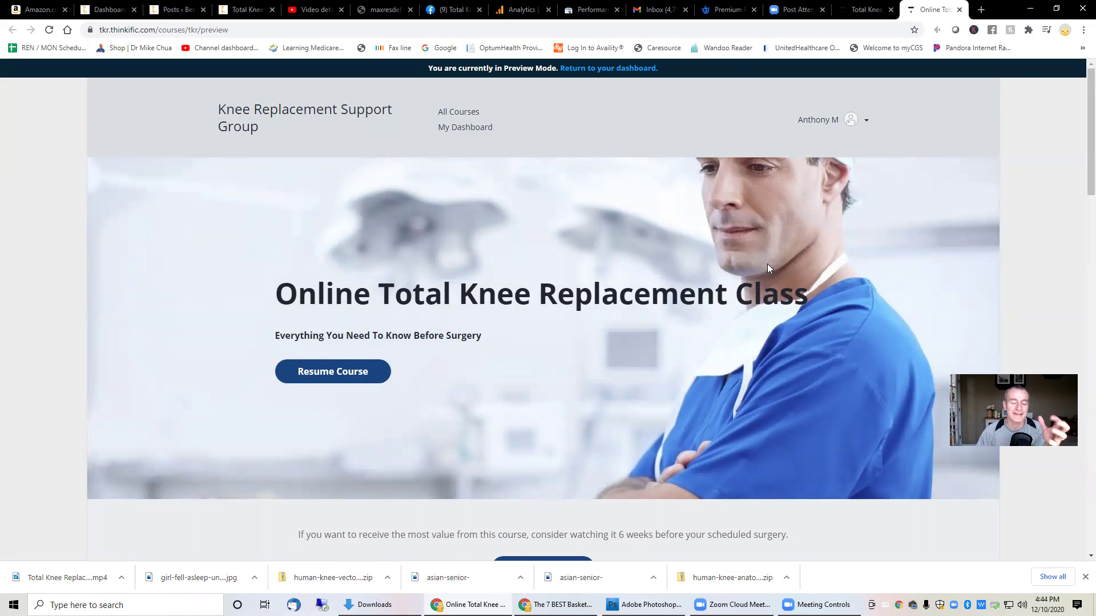
scroll(793, 390, "down", 10)
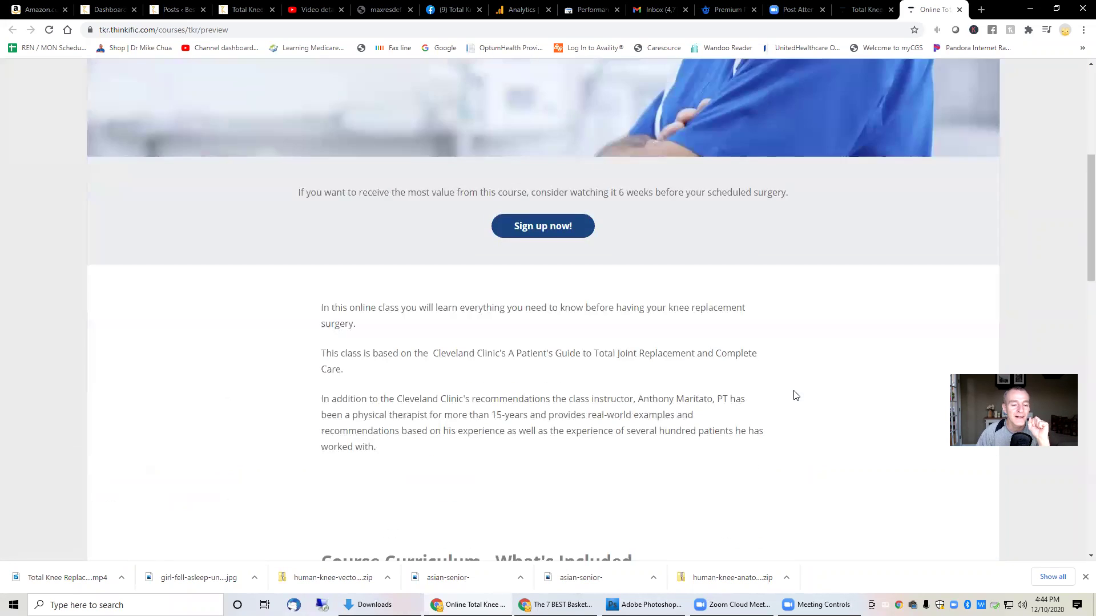
scroll(796, 396, "down", 9)
scroll(796, 395, "up", 9)
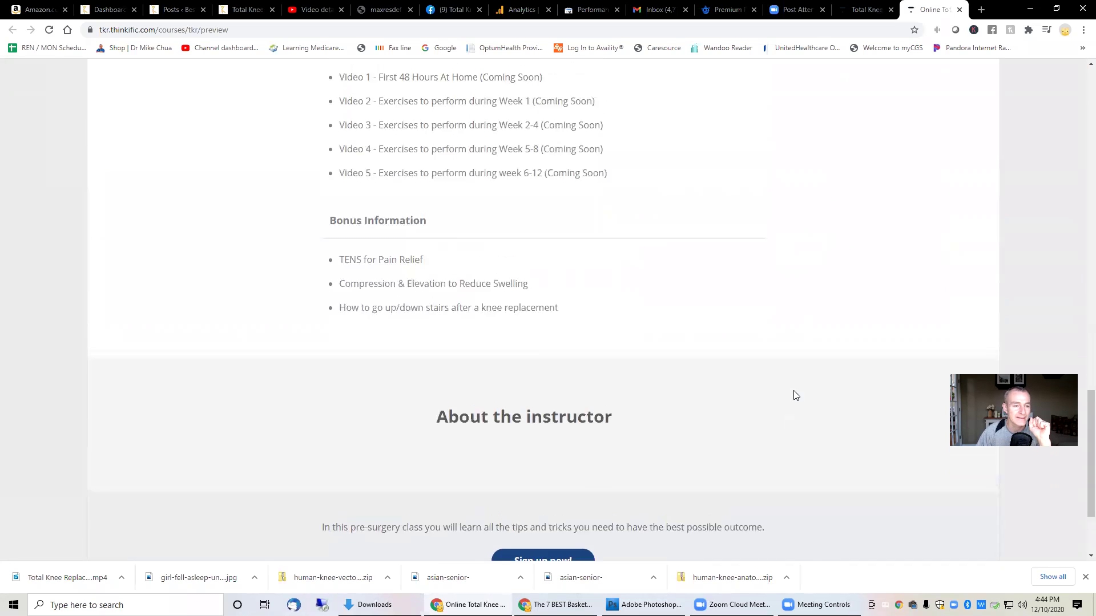
scroll(792, 393, "down", 2)
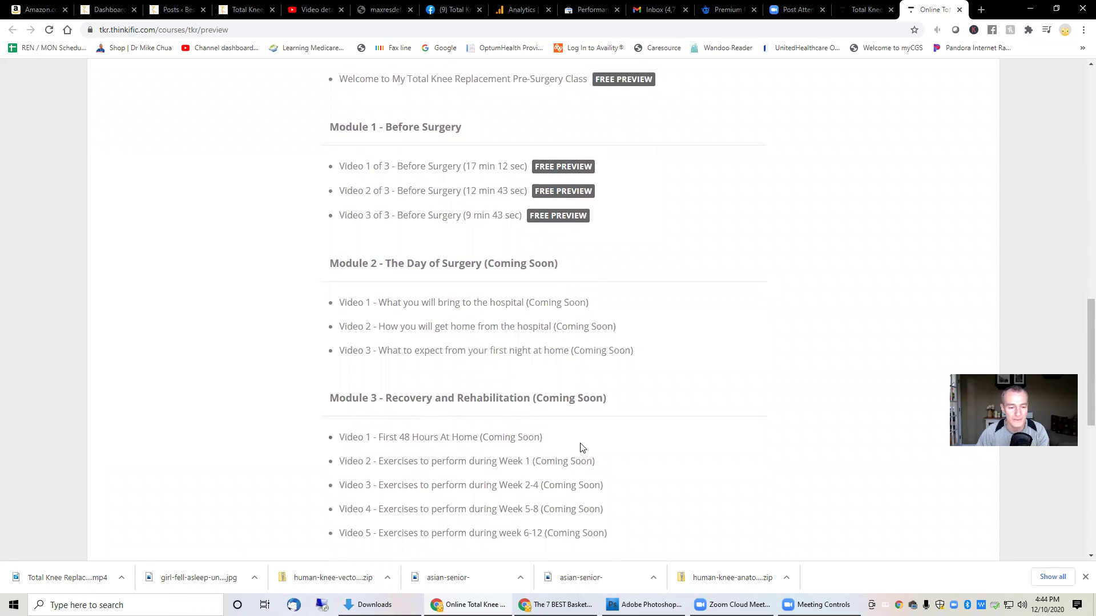
scroll(581, 447, "down", 2)
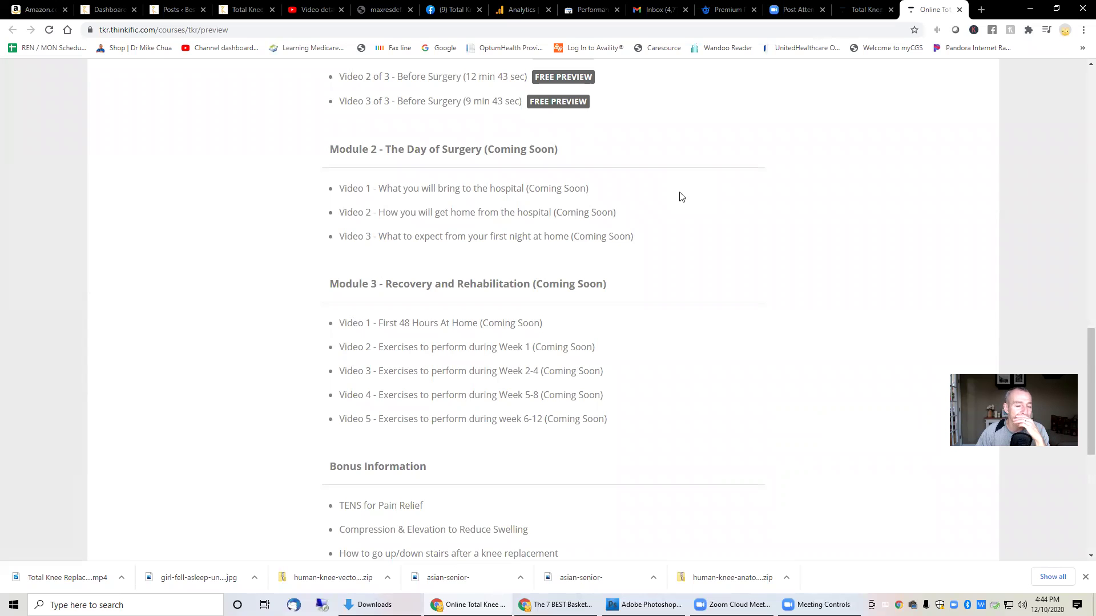
scroll(571, 251, "down", 3)
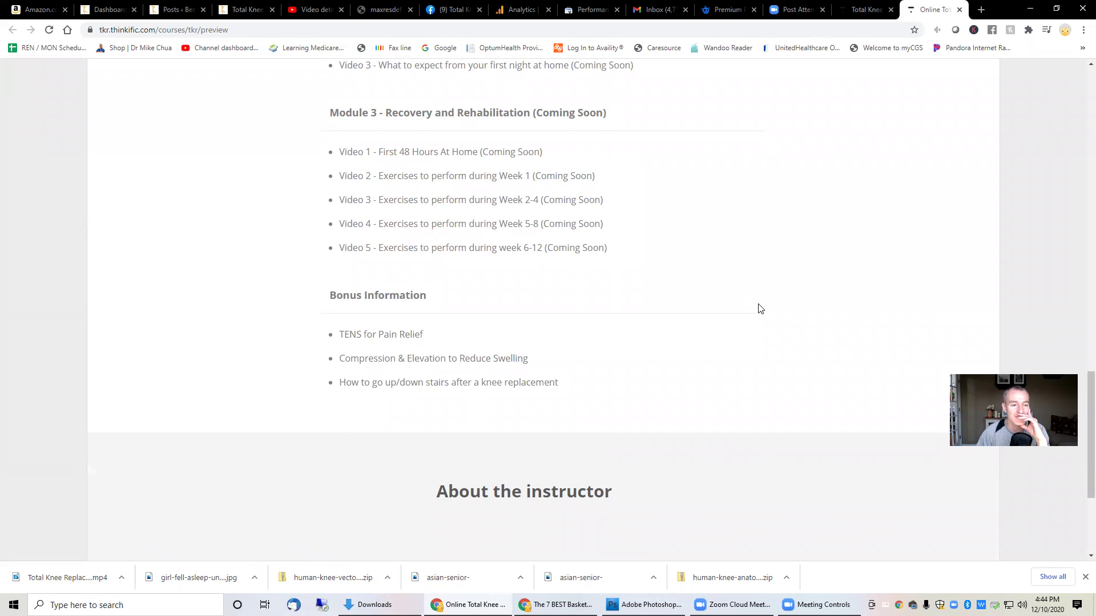
scroll(759, 309, "up", 7)
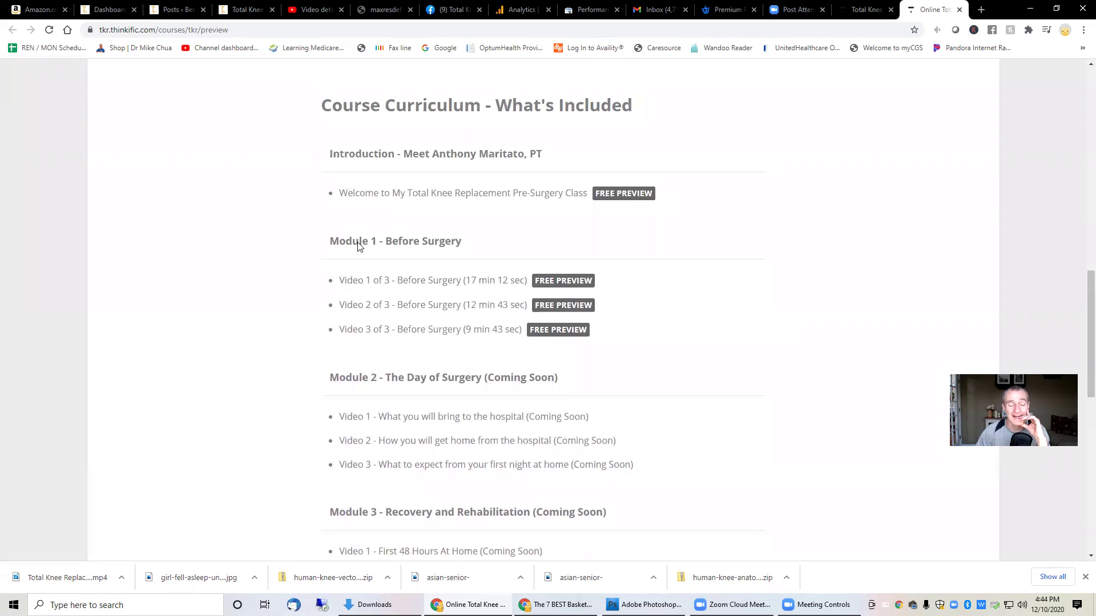
scroll(410, 383, "down", 7)
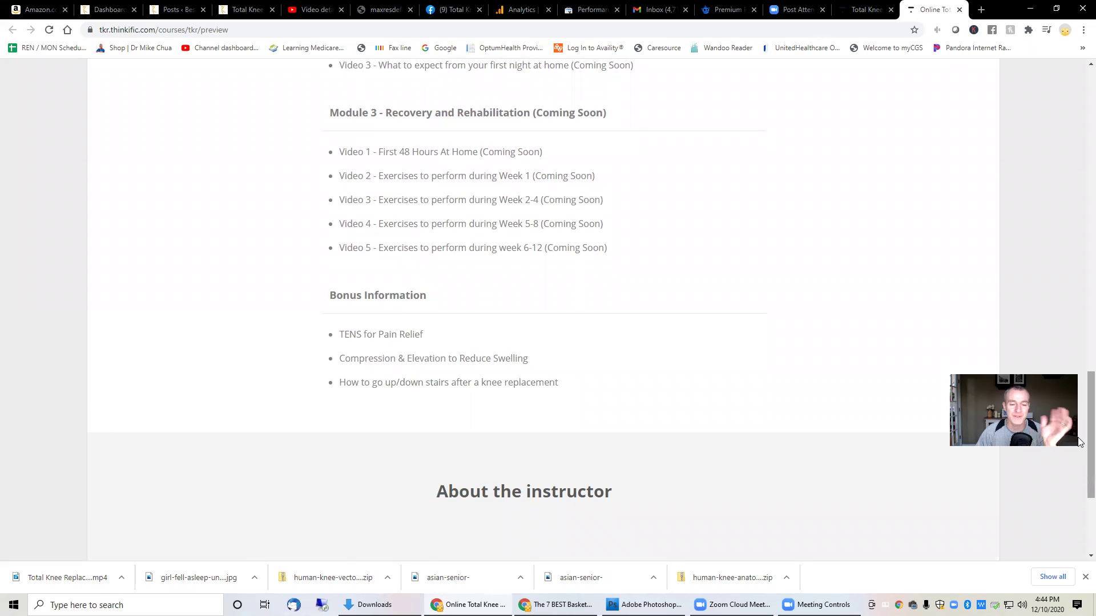
scroll(1079, 441, "down", 4)
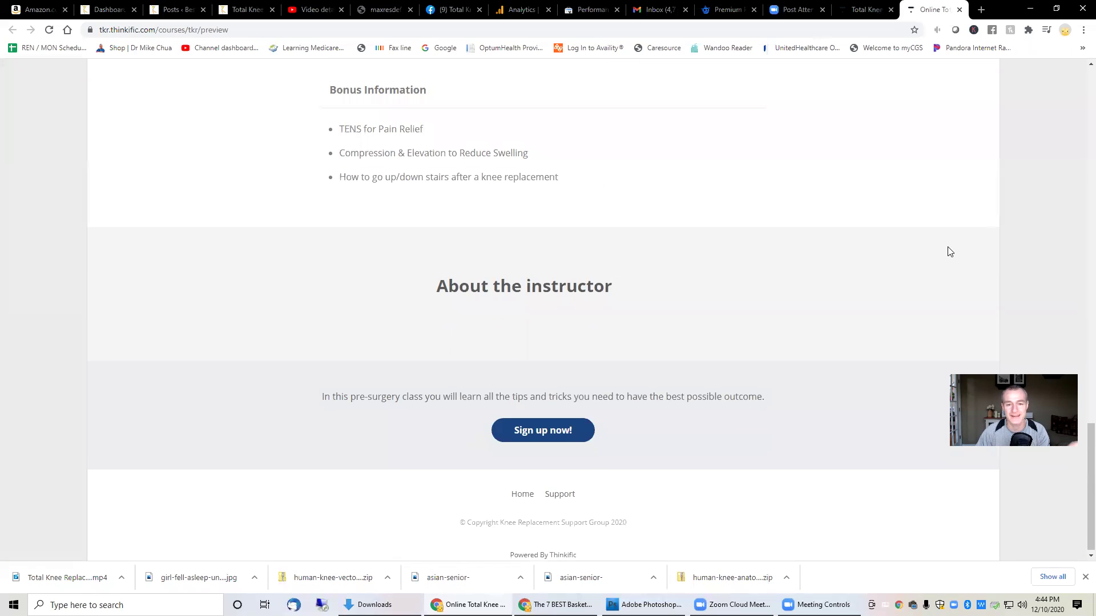
scroll(950, 252, "up", 7)
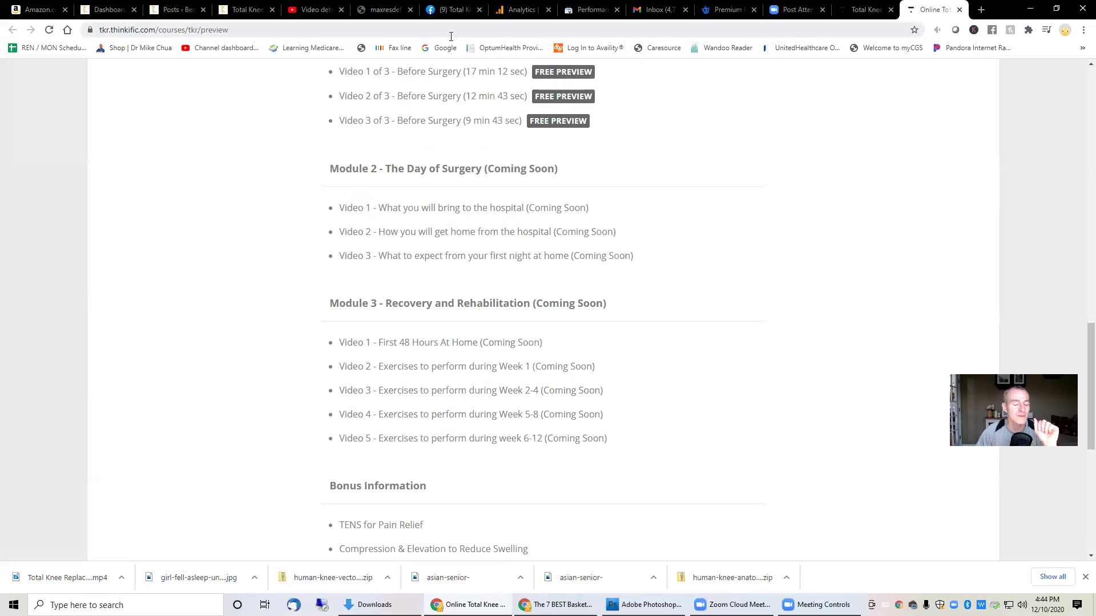
- Return to the stairs lesson in the Thinkific course editor, make it a free preview lesson and save it
left_click(305, 9)
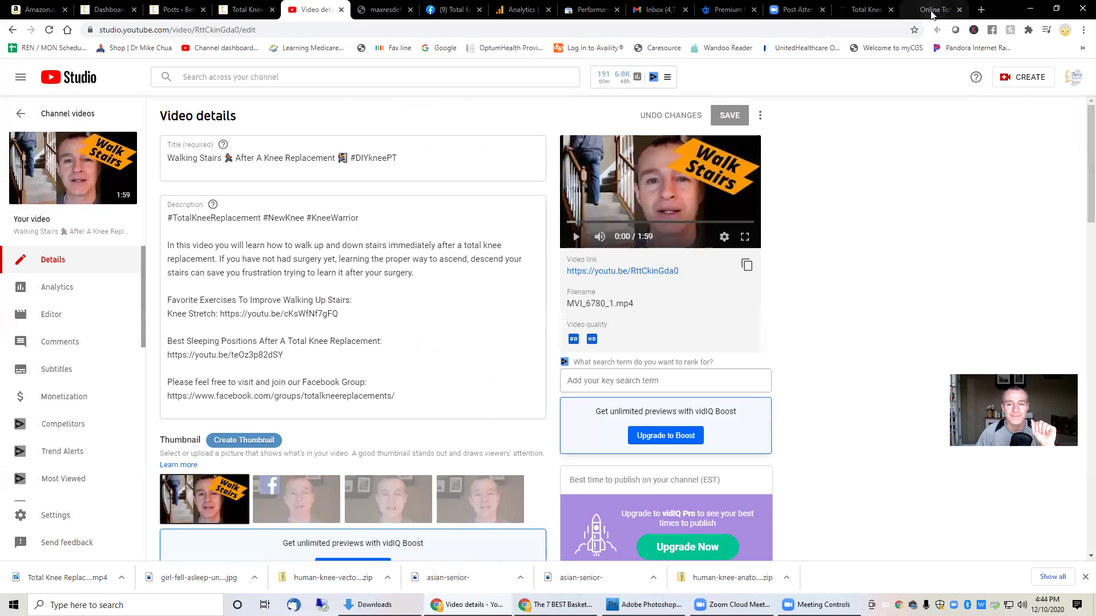
left_click(868, 13)
scroll(160, 380, "down", 1)
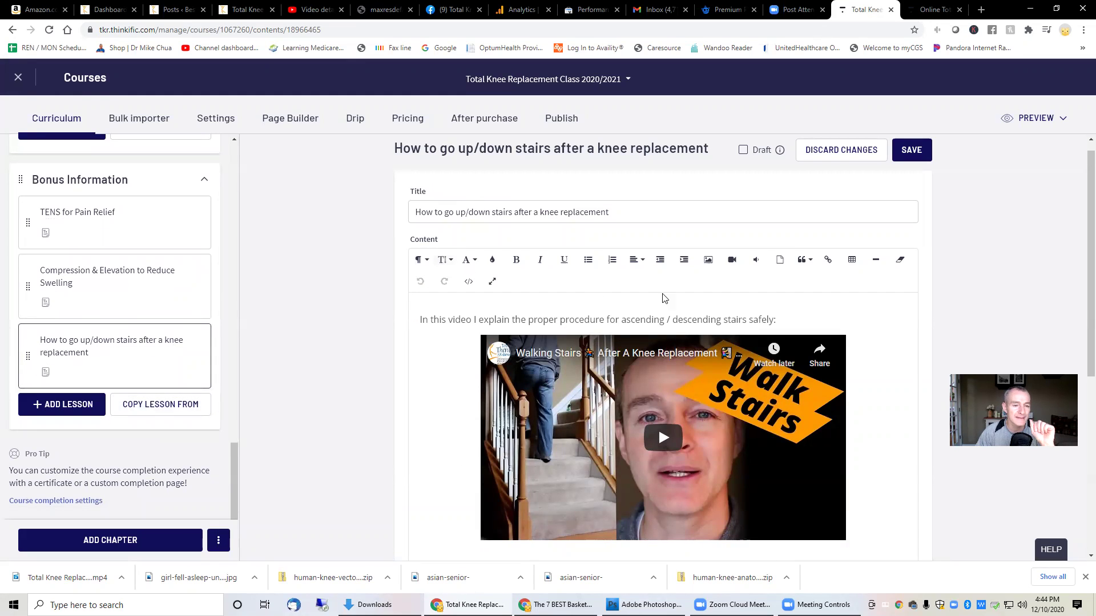
left_click(924, 149)
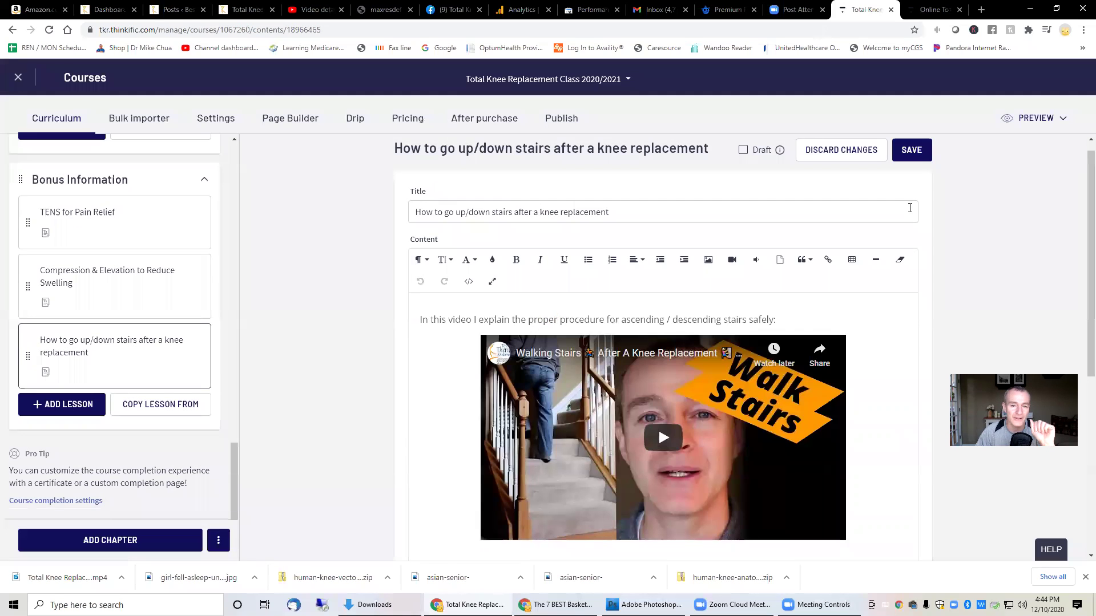
scroll(909, 205, "down", 5)
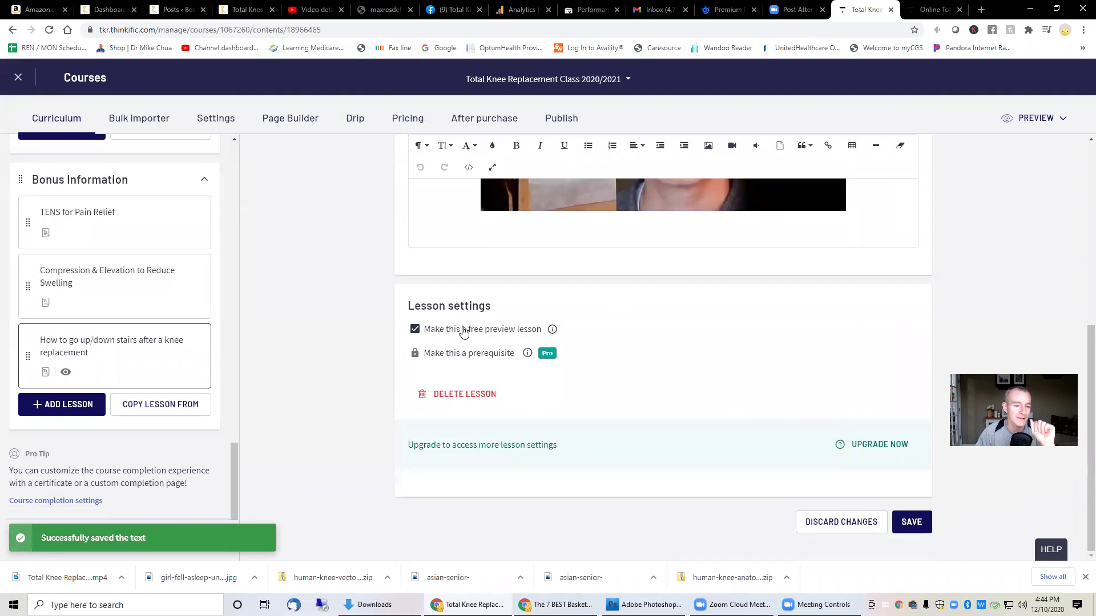
left_click(911, 522)
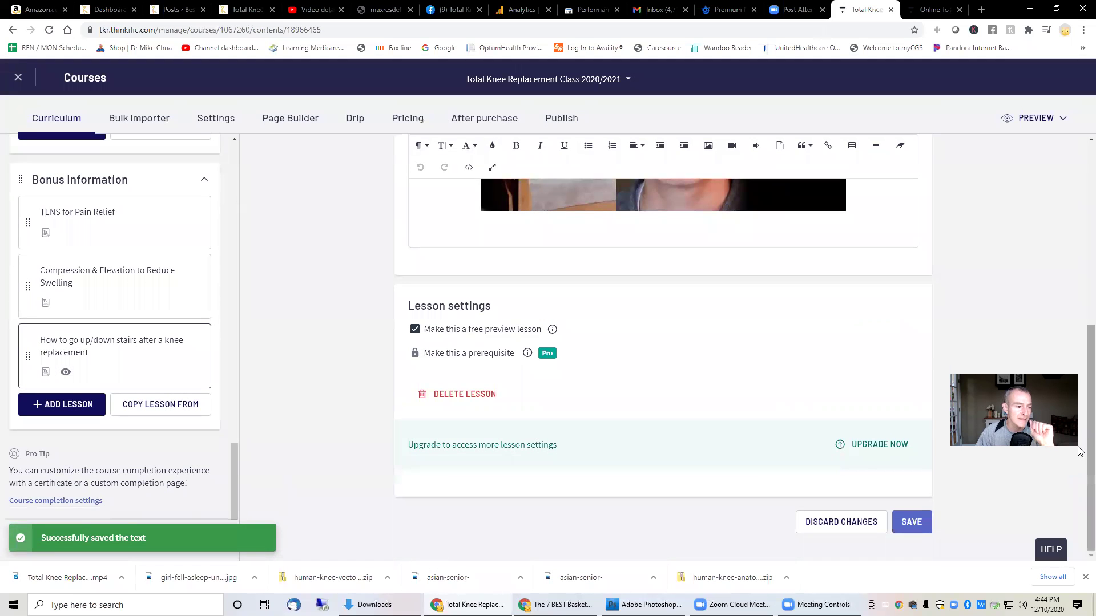